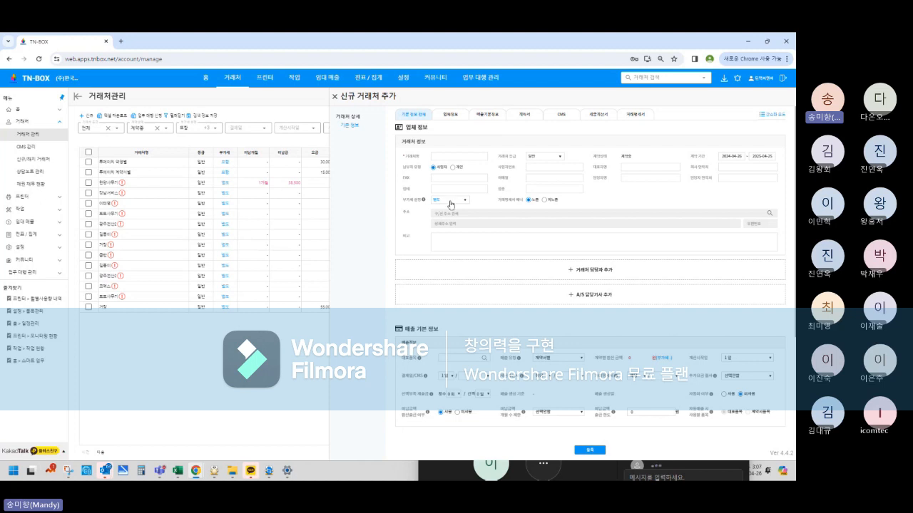
- Set the new client's VAT setting to 포함 (included)
left_click(451, 203)
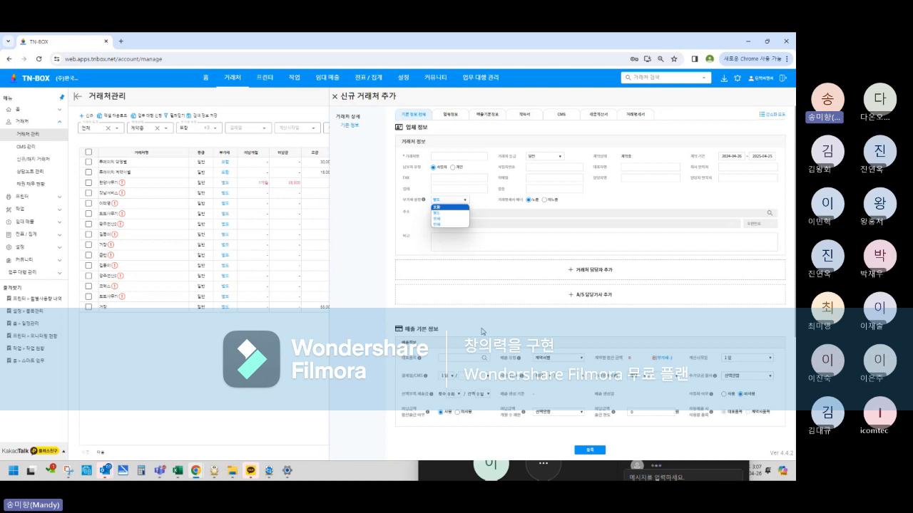
left_click(447, 207)
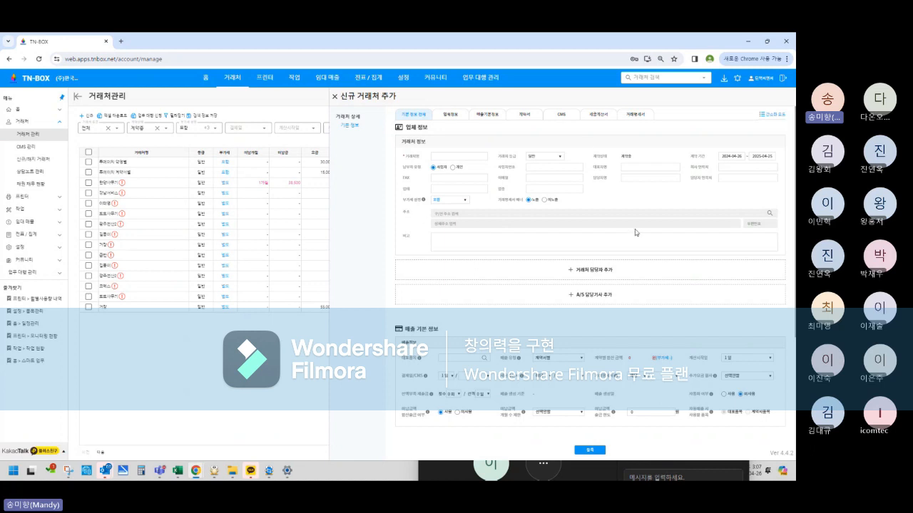
- Open the rental company account settings (임대업체 계정설정) and switch the promotional banner's display off and back on
left_click(21, 248)
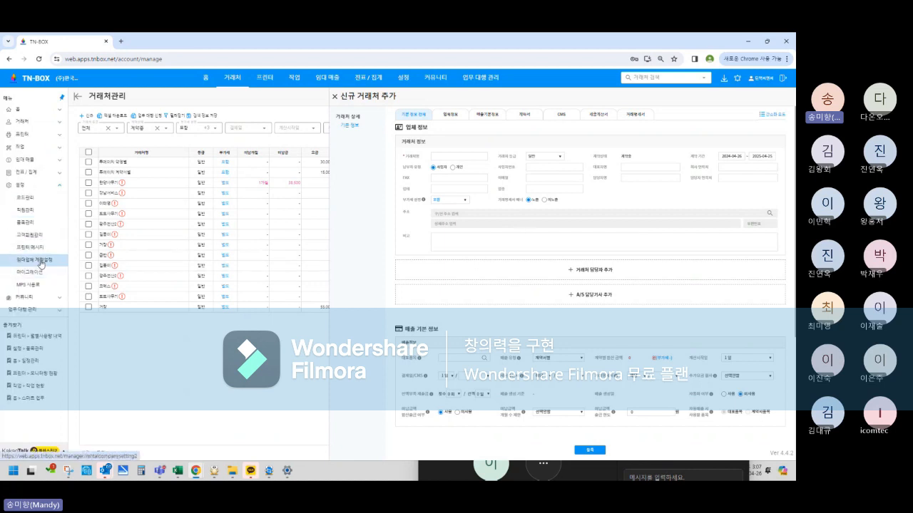
left_click(41, 261)
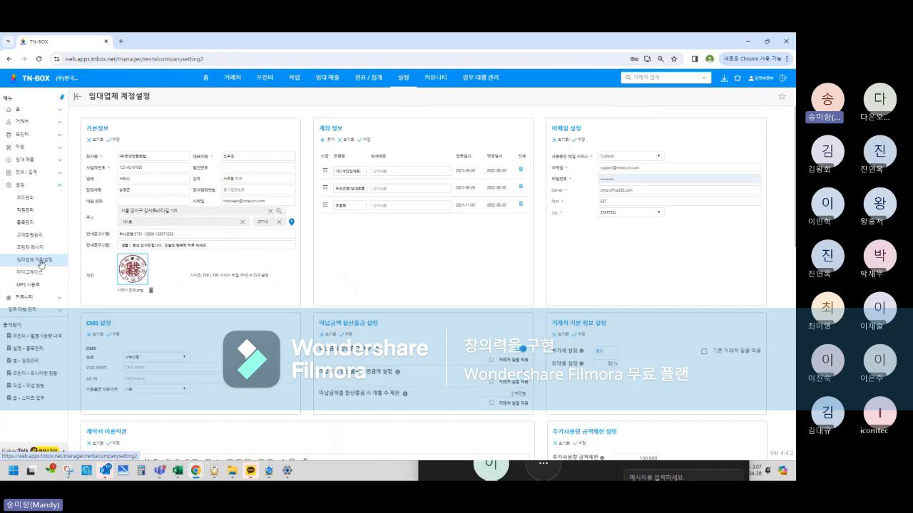
scroll(647, 229, "down", 6)
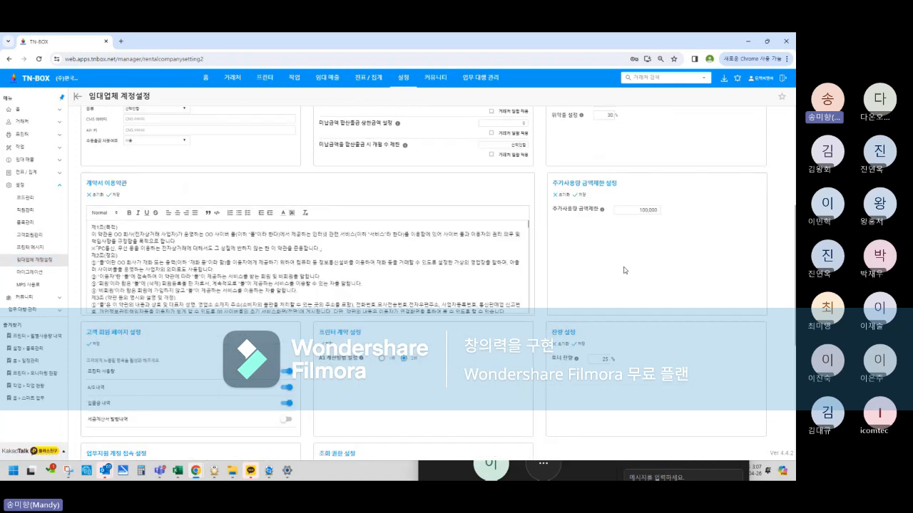
scroll(624, 270, "down", 2)
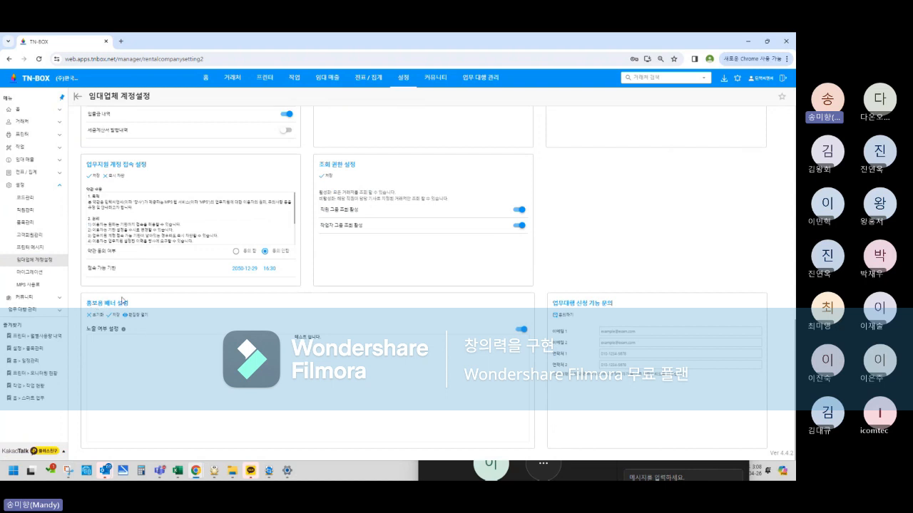
left_click(519, 330)
left_click(523, 331)
- Open the promotional banner's content editor, preview the banner beside the transaction statement, and close the preview
left_click(138, 315)
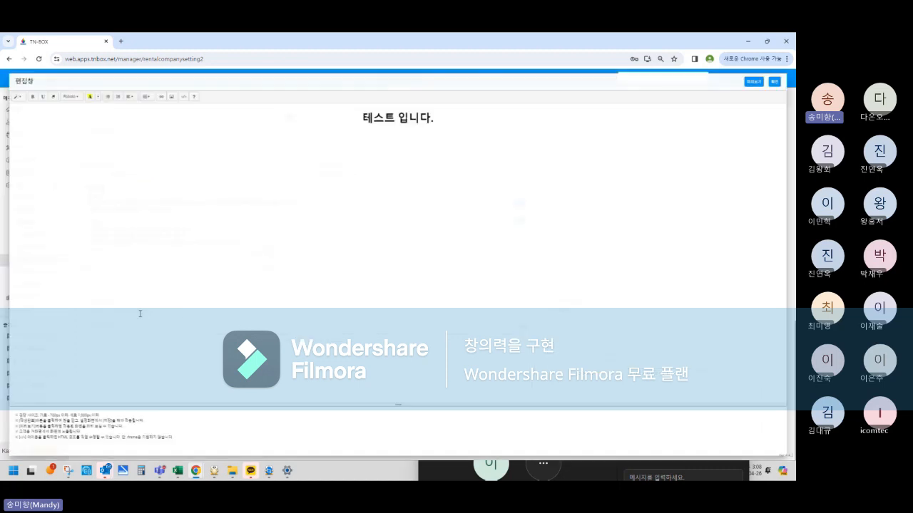
left_click(321, 174)
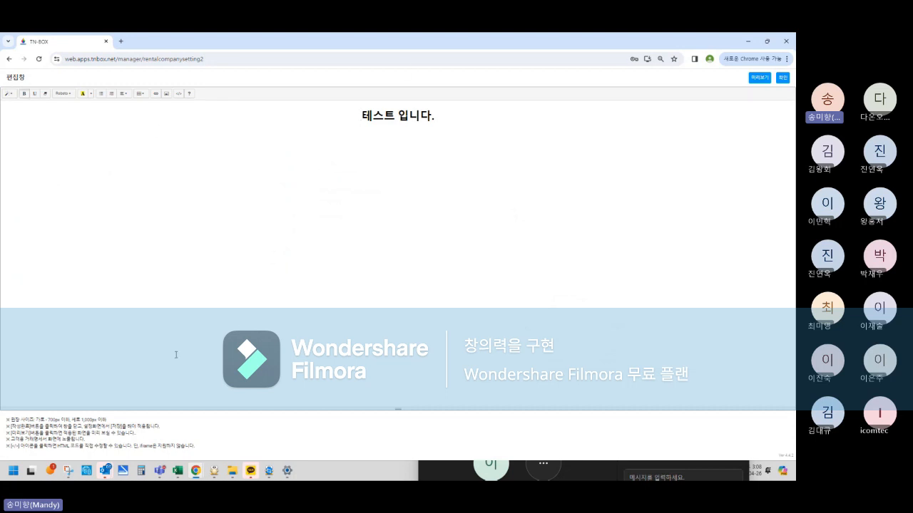
left_click(755, 79)
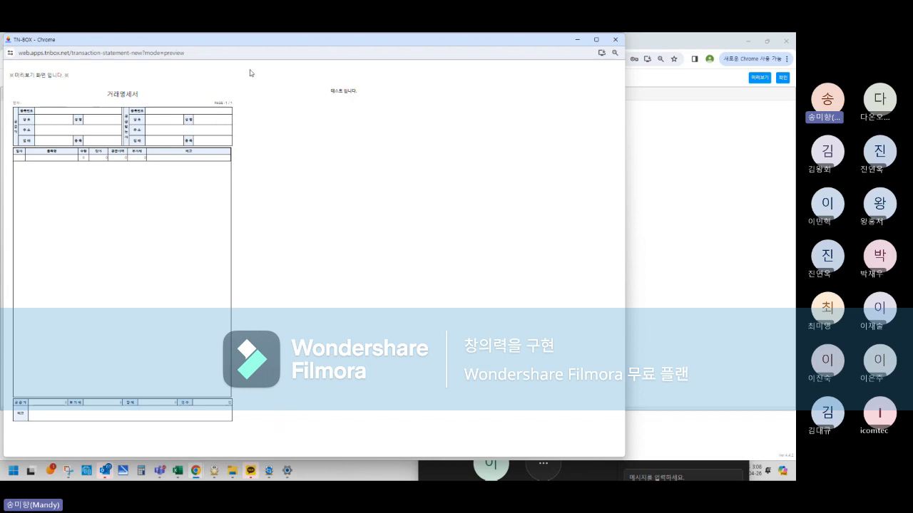
left_click(616, 43)
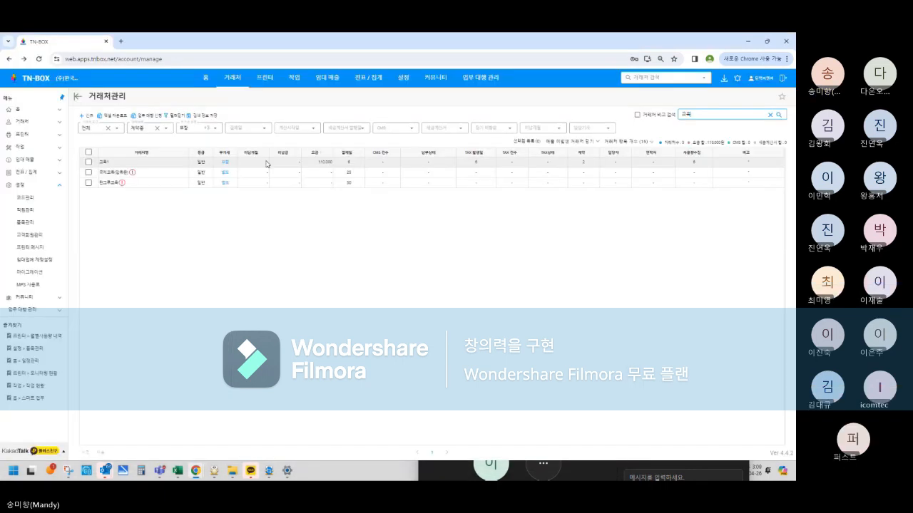
- Open client 교육1's basic information and add an A/S technician, choosing the second staff member listed
left_click(169, 166)
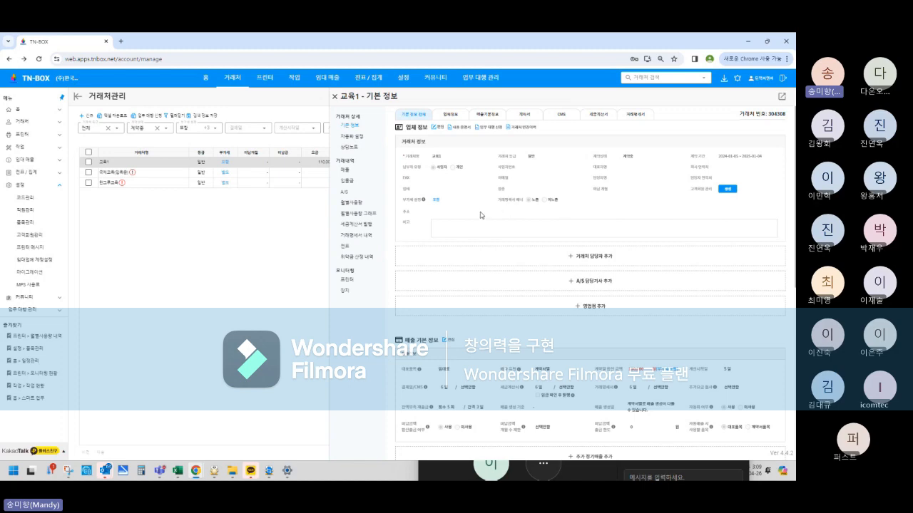
scroll(675, 265, "down", 1)
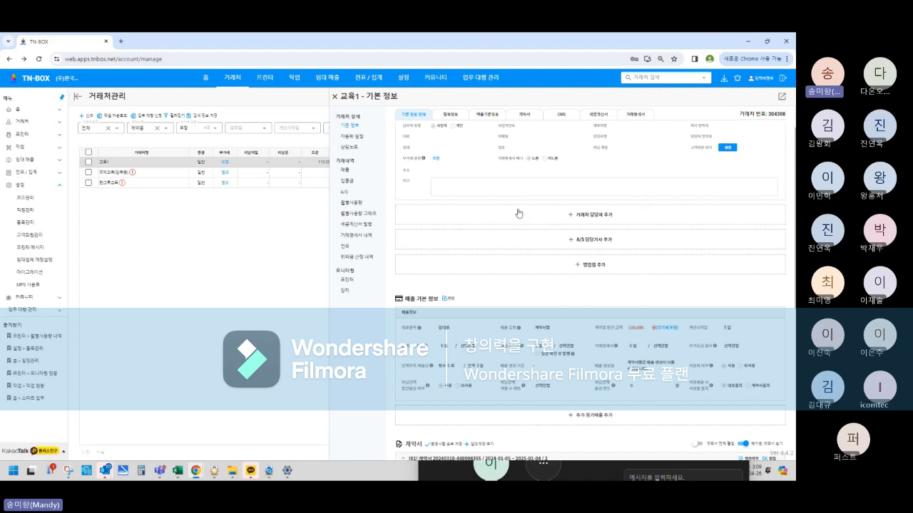
scroll(518, 211, "up", 1)
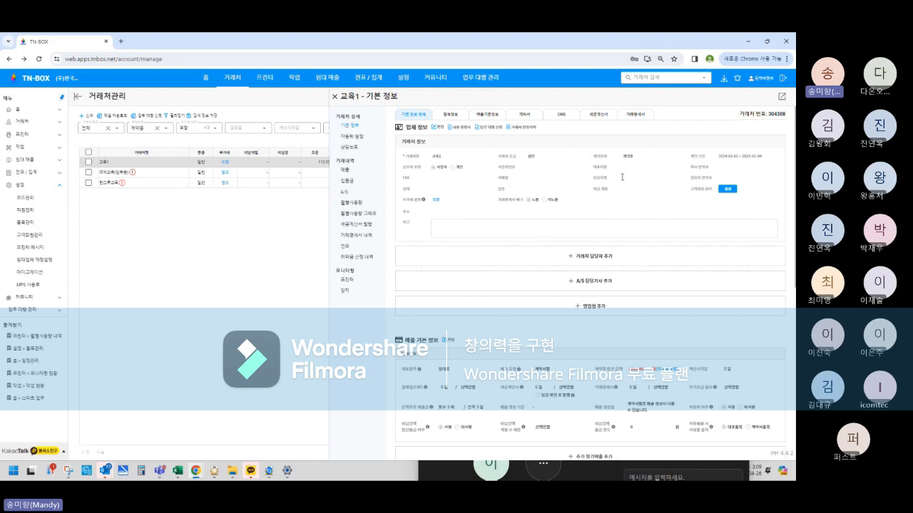
left_click(609, 288)
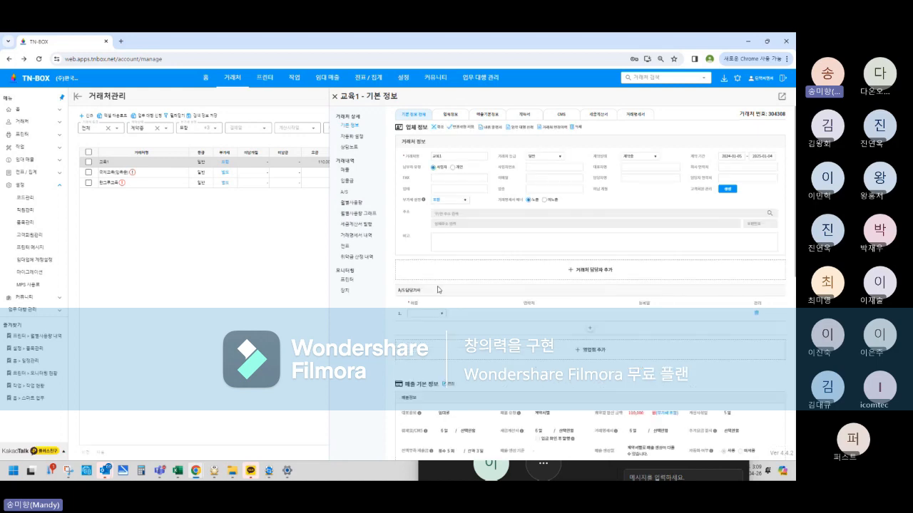
left_click(431, 318)
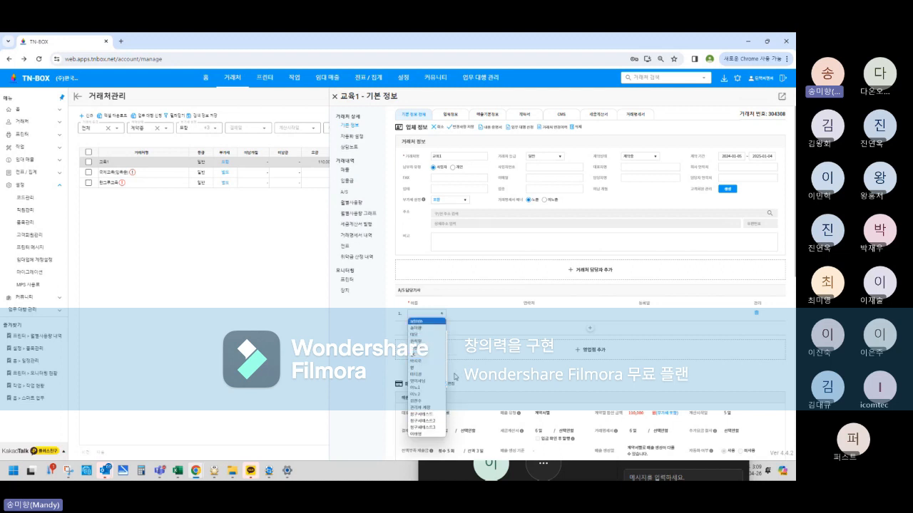
left_click(421, 328)
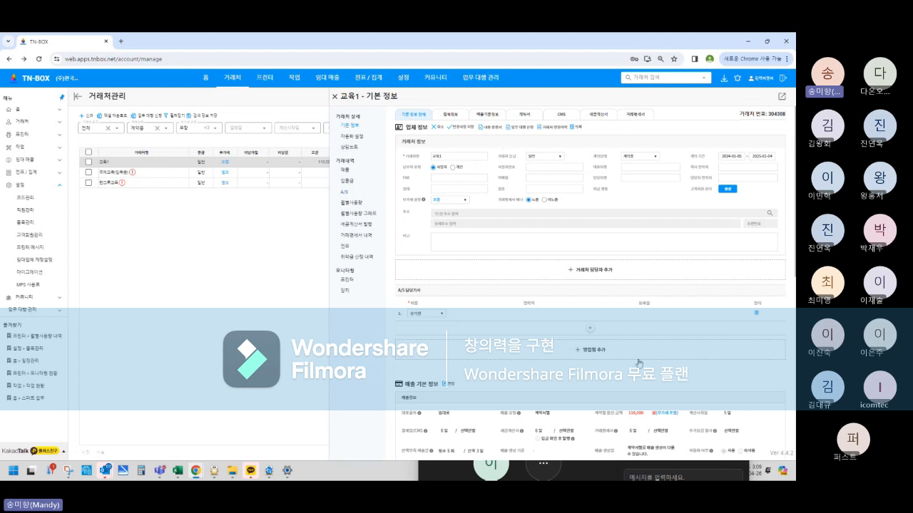
- Add a branch (영업점) entry for client 교육1 and make its branch name field ready for entry
scroll(639, 363, "down", 1)
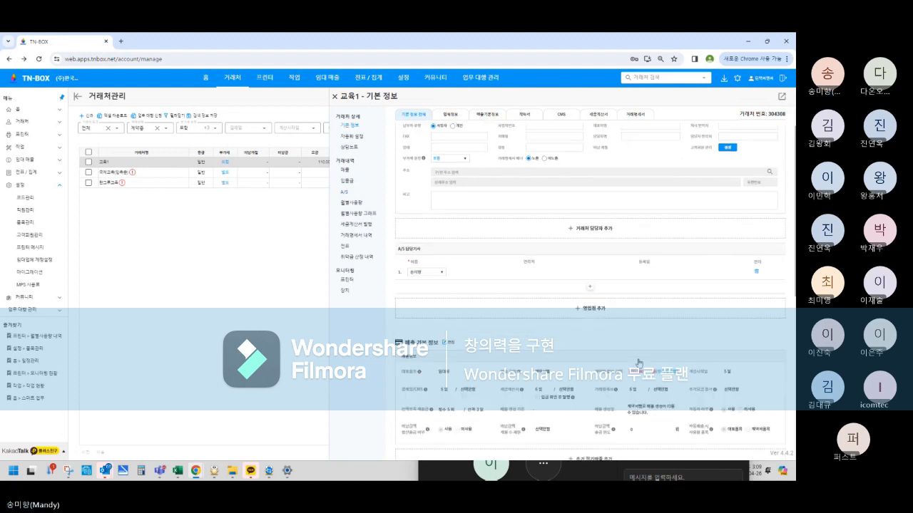
left_click(594, 311)
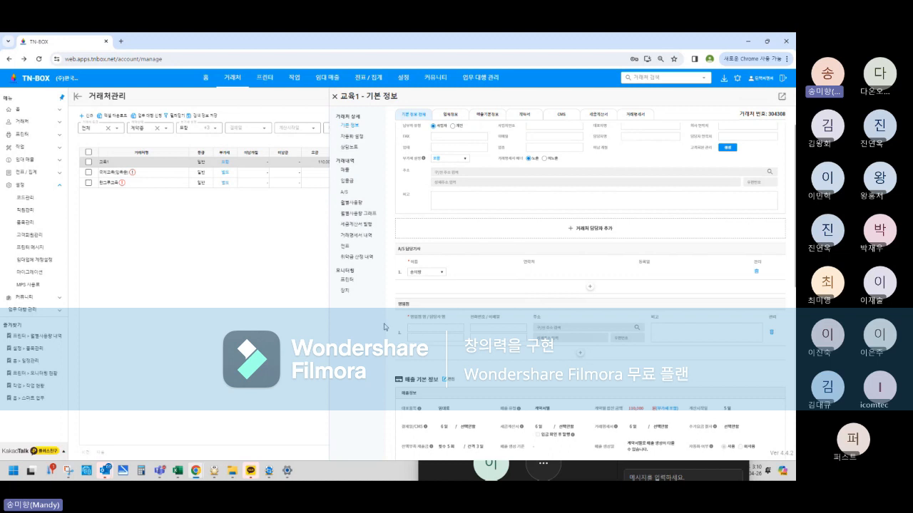
left_click(448, 329)
- Edit the client's basic sales information, setting the sales type to 거래처 약정 with an agreed amount of 500,000 won
scroll(655, 305, "down", 3)
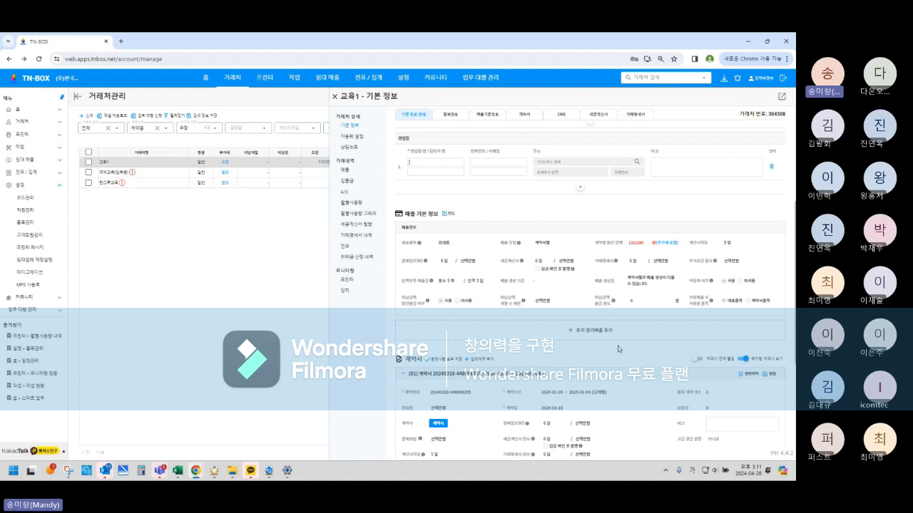
scroll(618, 349, "down", 1)
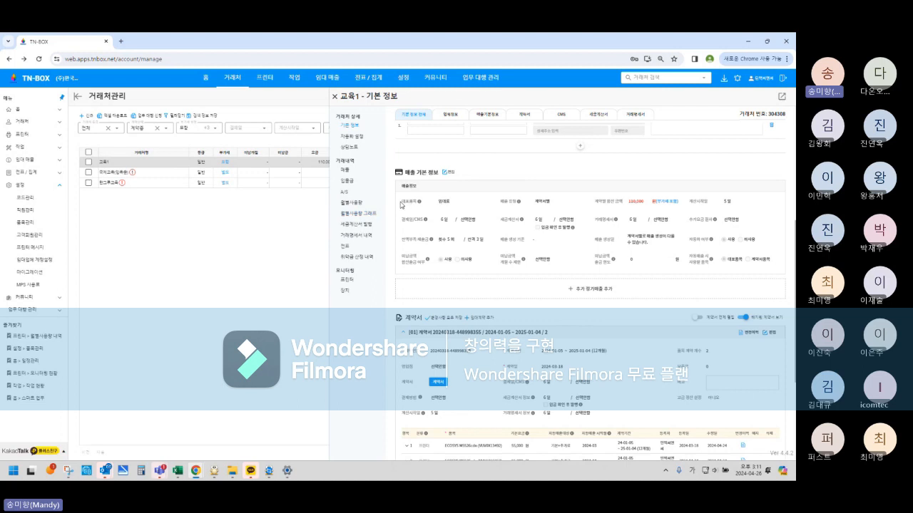
left_click_drag(401, 205, 420, 208)
left_click(451, 173)
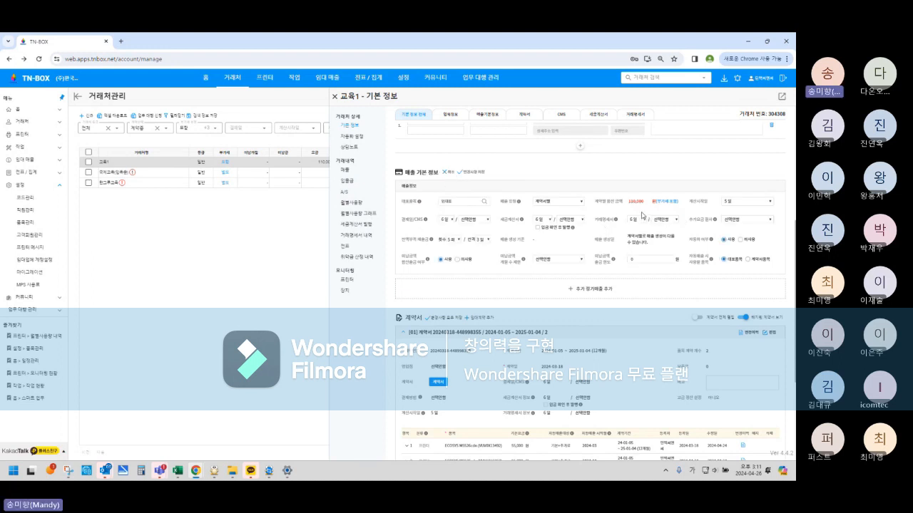
left_click(555, 202)
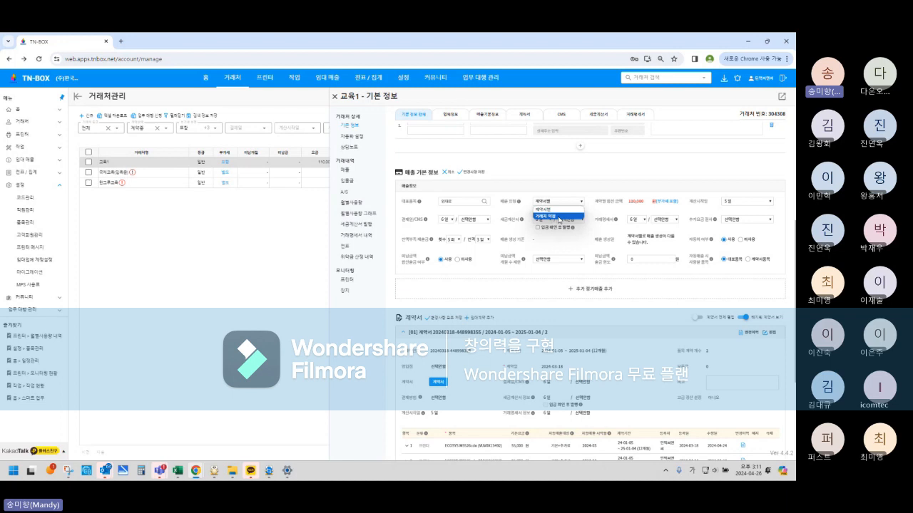
left_click(560, 218)
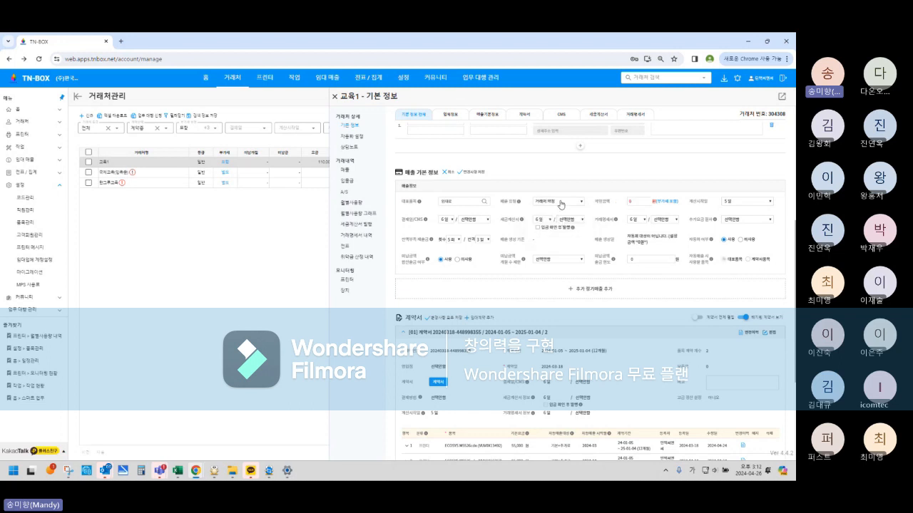
left_click_drag(641, 202, 625, 204)
type("5")
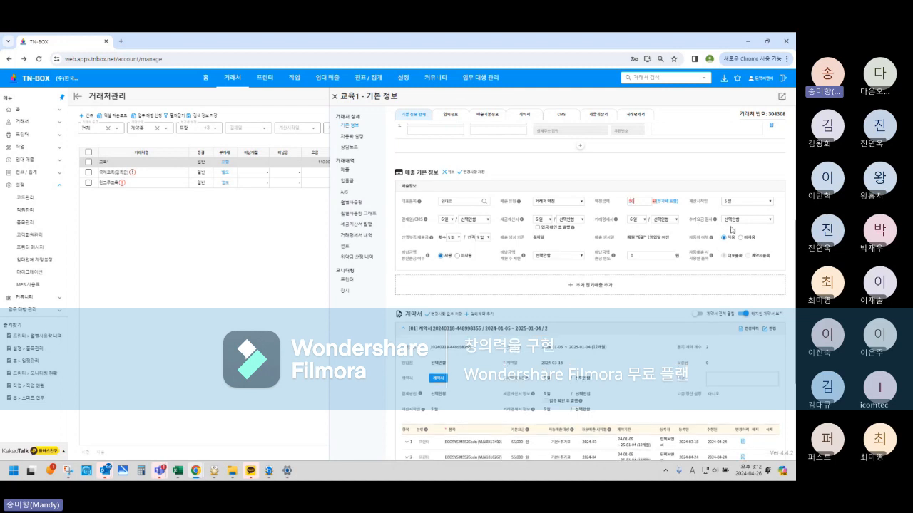
type("00000")
- Switch the sales type to 계약서별, compare it with 거래처 약정, and set it to 계약서별 again
left_click(564, 203)
left_click(556, 210)
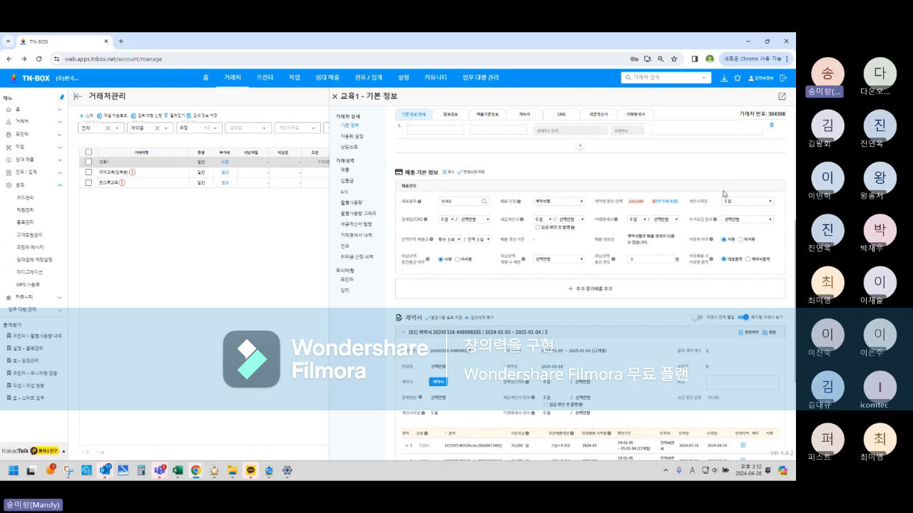
left_click(569, 202)
left_click(561, 219)
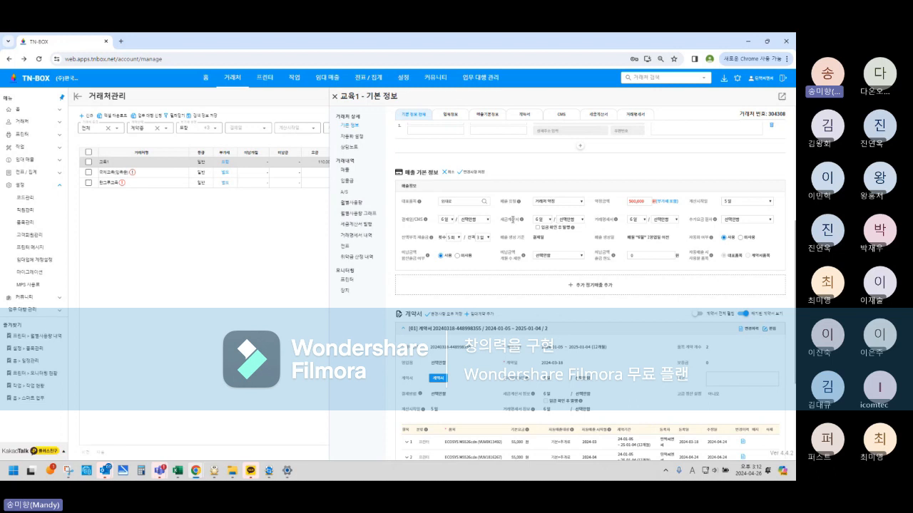
mouse_move(616, 222)
left_click(563, 203)
left_click(555, 211)
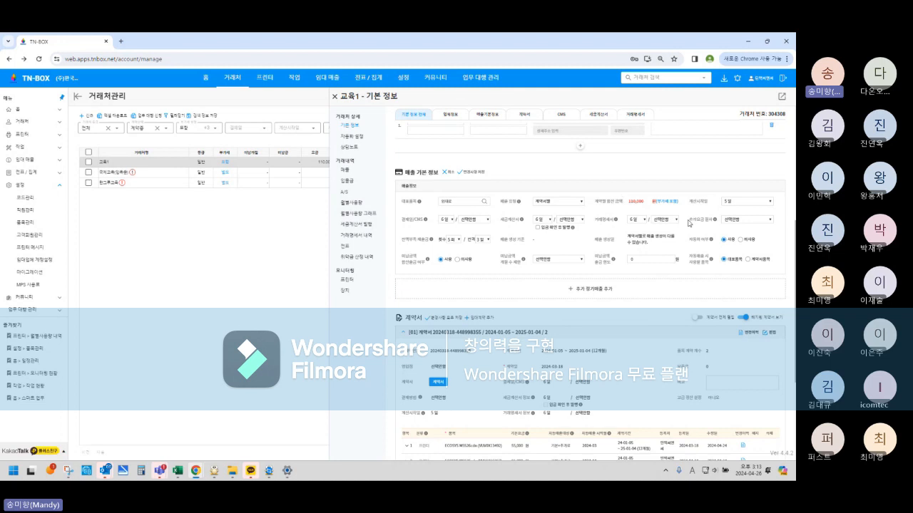
- Try an additional-fee truncation (추가요금 절사) unit of 10, then restore it to 선택안함
left_click_drag(689, 223, 714, 225)
left_click(750, 221)
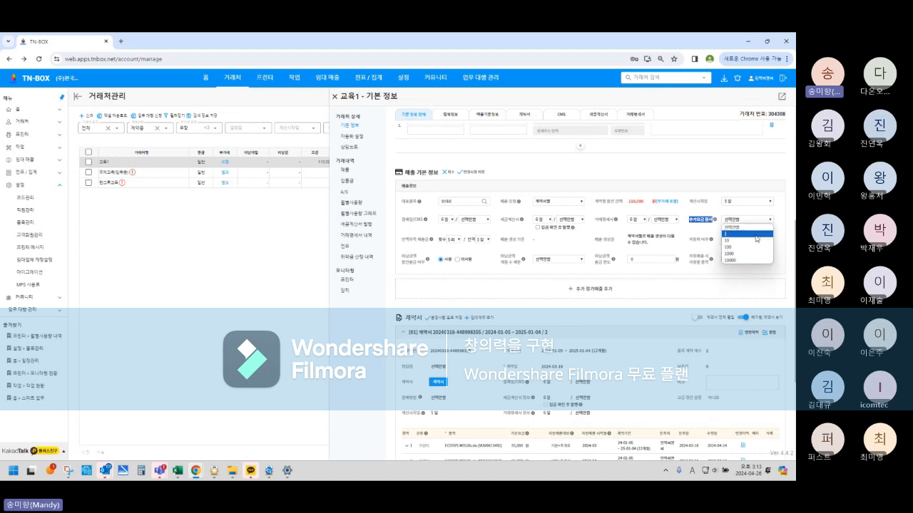
left_click(755, 242)
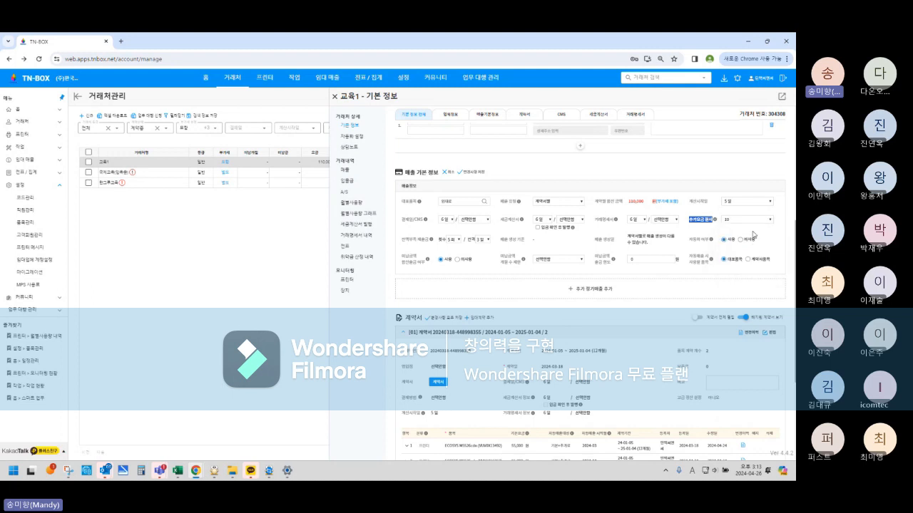
left_click(751, 221)
left_click(741, 226)
left_click(780, 225)
- Expand the first printer item in the contract and cancel editing of the basic sales information
scroll(780, 225, "down", 1)
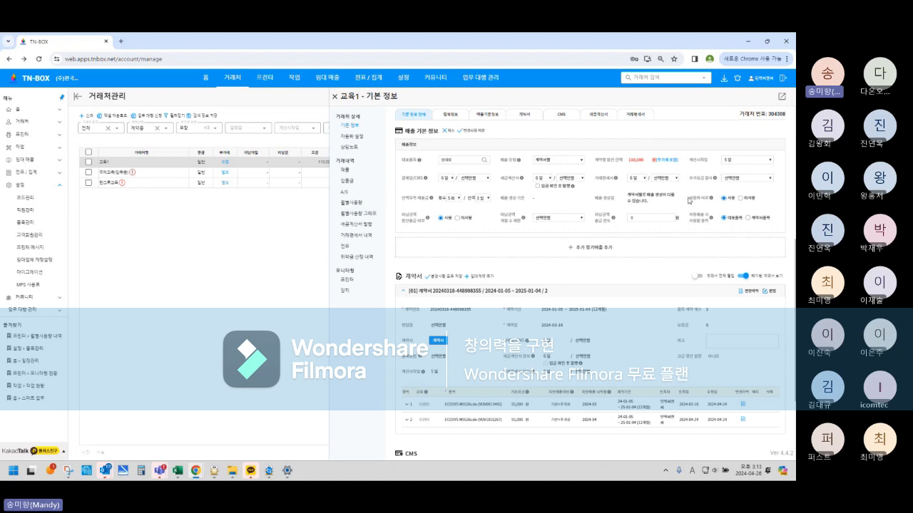
left_click_drag(688, 201, 717, 201)
left_click(497, 411)
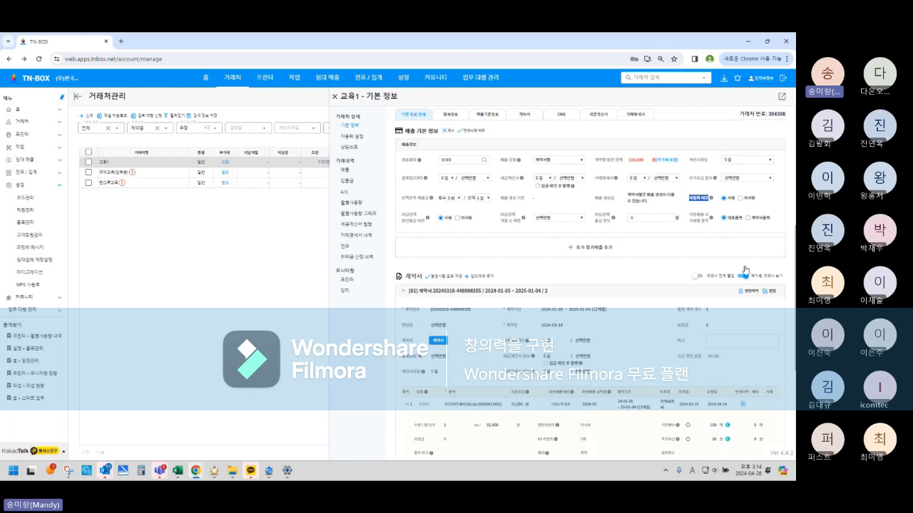
left_click(448, 132)
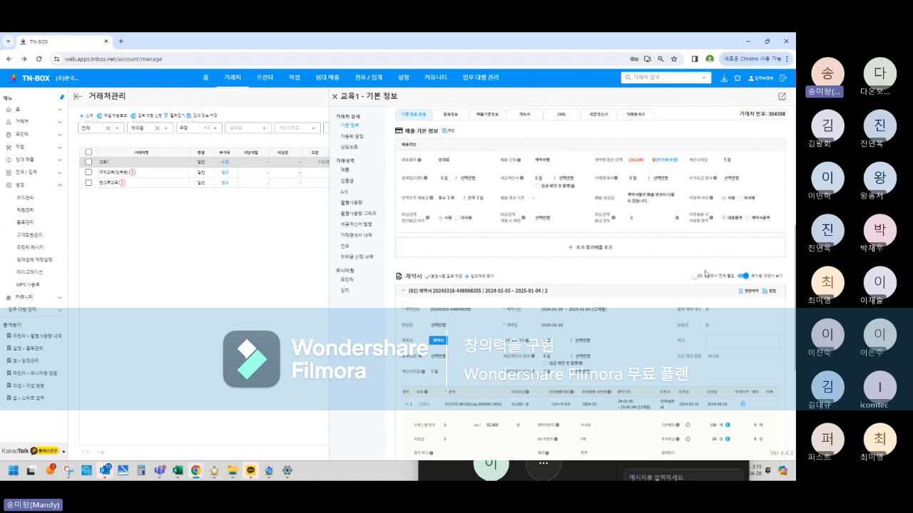
- Review the contract's terms, payment and invoice dates, and the details of its printer items
scroll(706, 274, "down", 1)
scroll(706, 274, "down", 1)
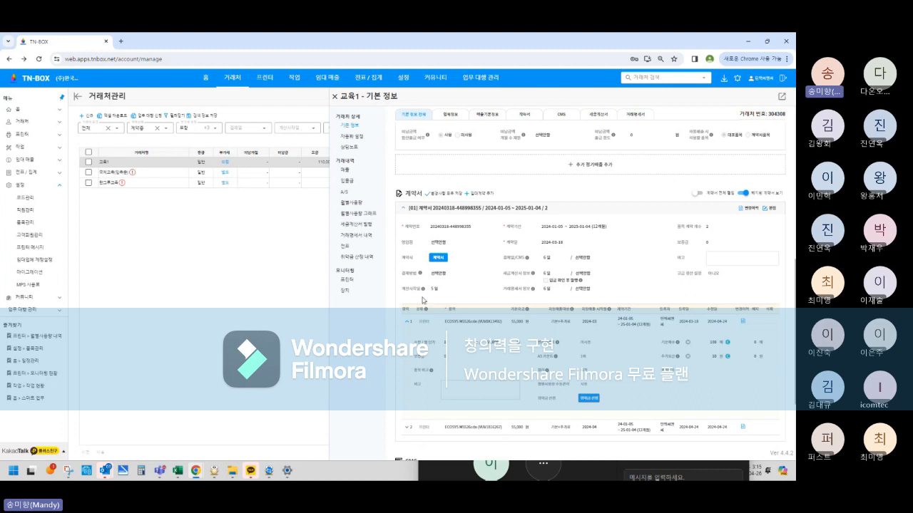
scroll(426, 297, "down", 1)
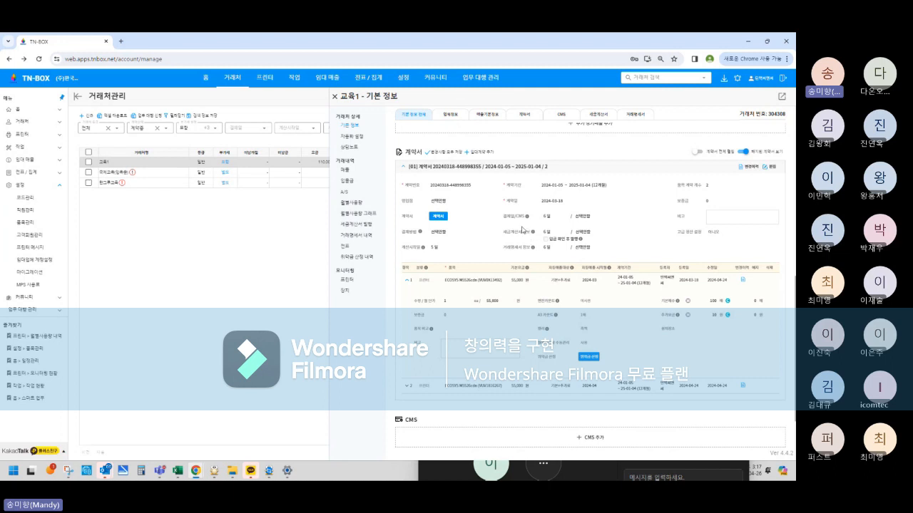
scroll(522, 229, "down", 1)
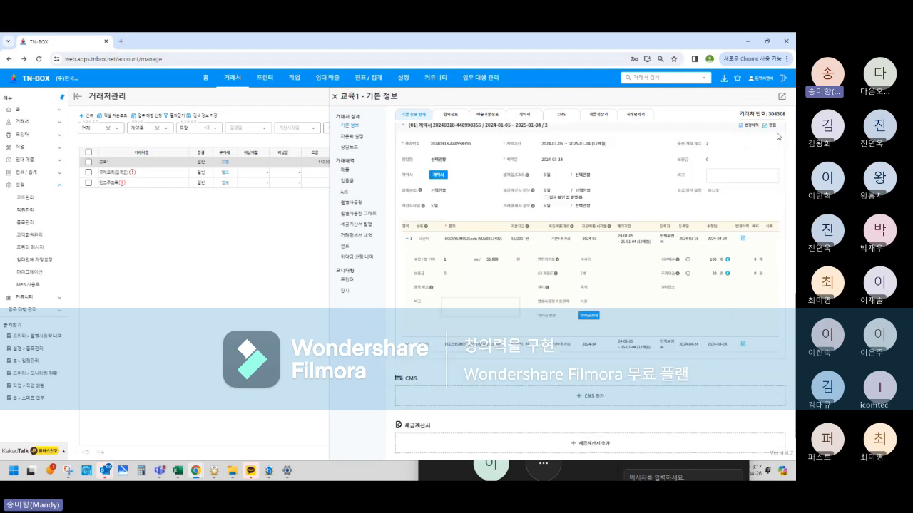
- Open the existing contract for editing and search the first item's model list for 8710, then for 87, without choosing a model
left_click(770, 126)
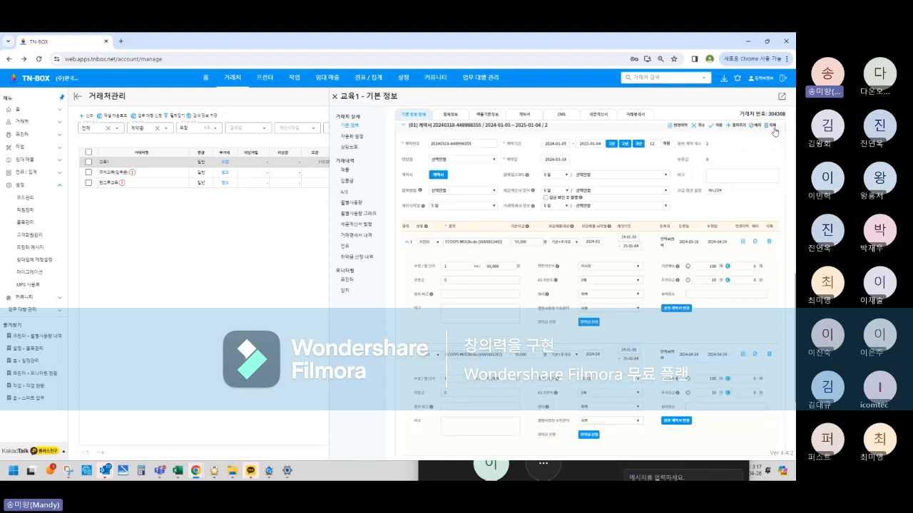
left_click(464, 242)
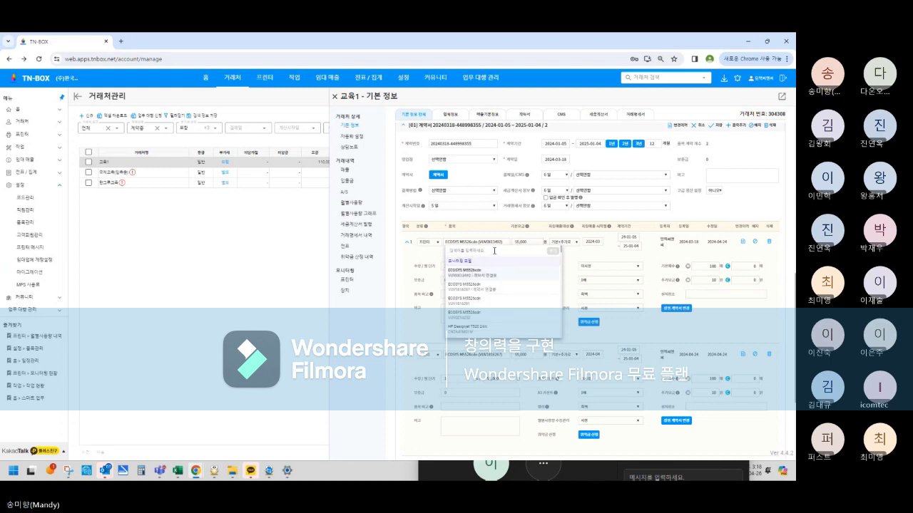
type("8710")
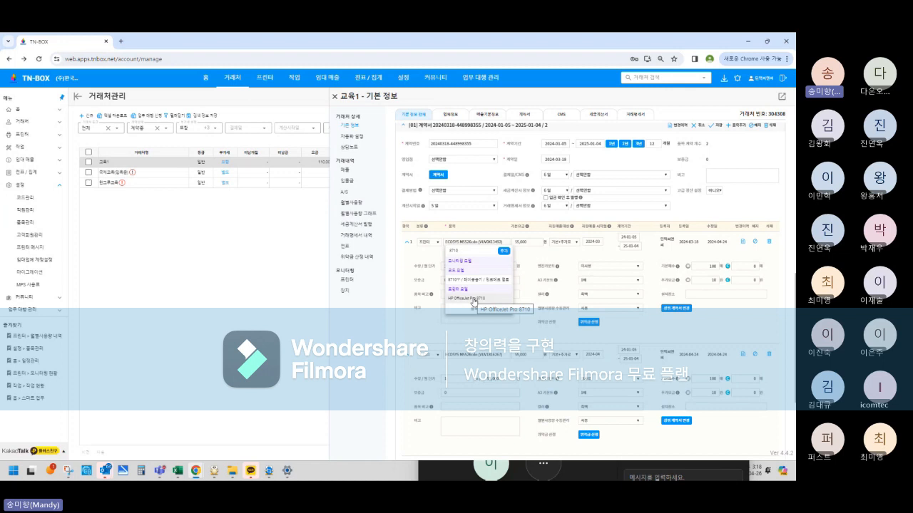
key("BackSpace")
key("BackSpace")
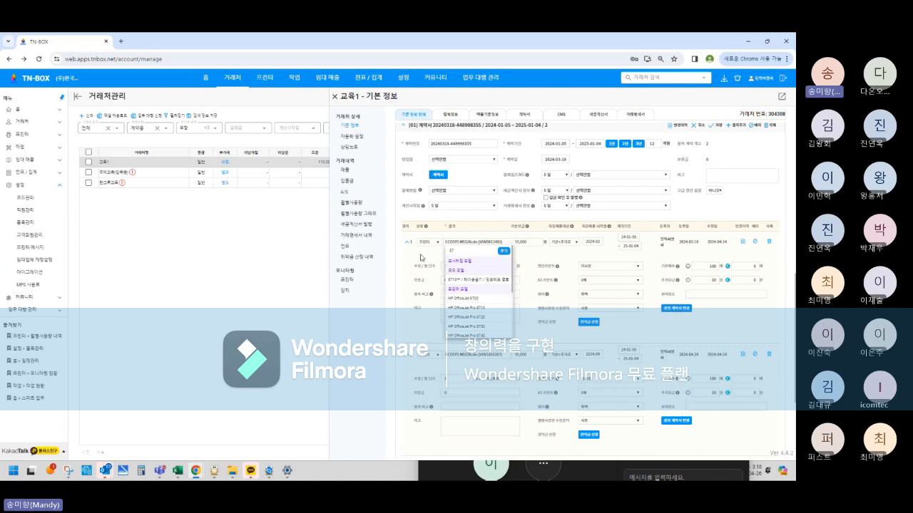
left_click(421, 259)
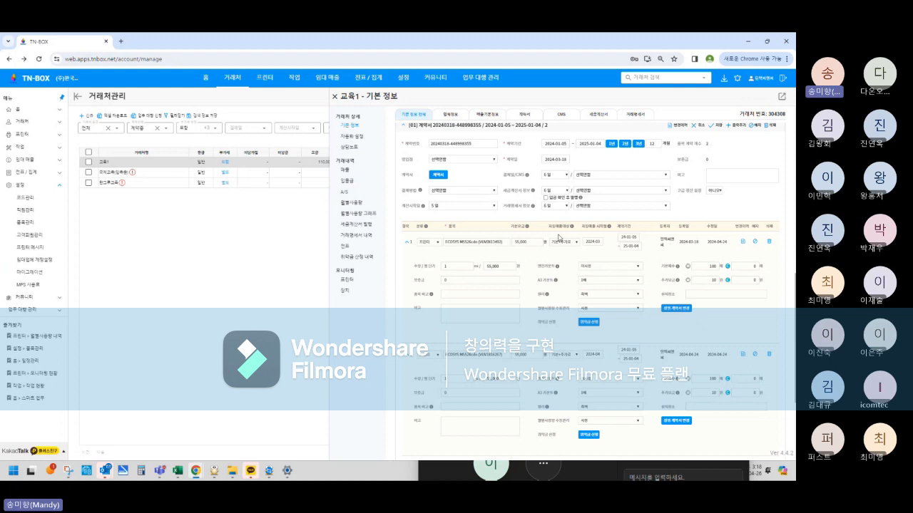
- Try the first item's automatic sales target (자동매출대상) as 생성안함, 기본, 기본+추가료 and 추가료 만
left_click_drag(547, 227, 591, 249)
left_click(577, 242)
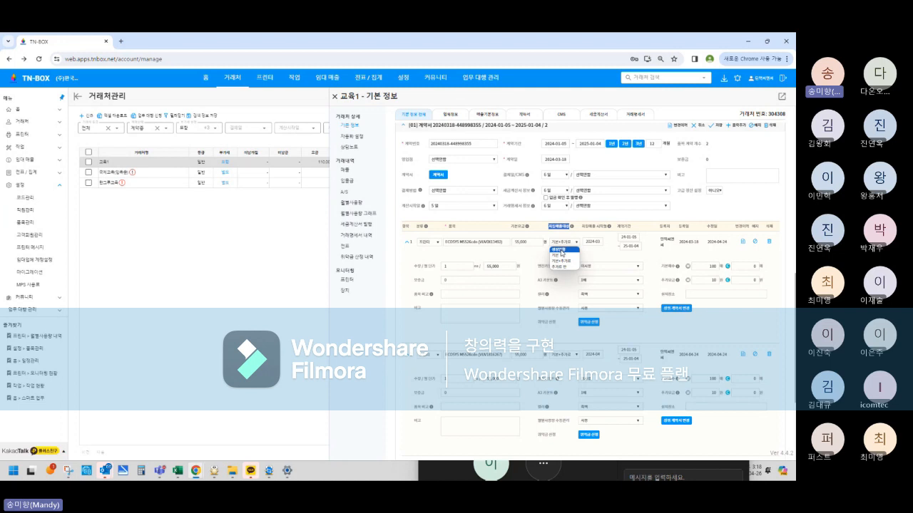
left_click(561, 251)
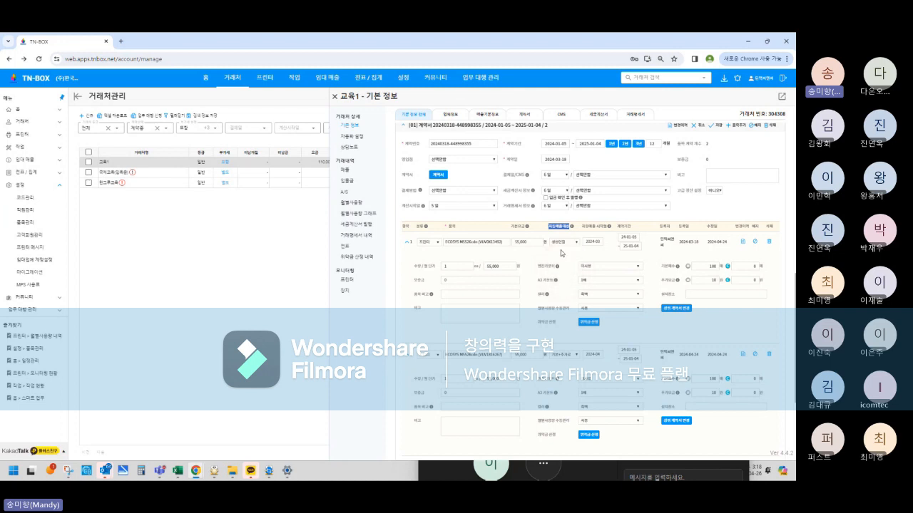
left_click(562, 242)
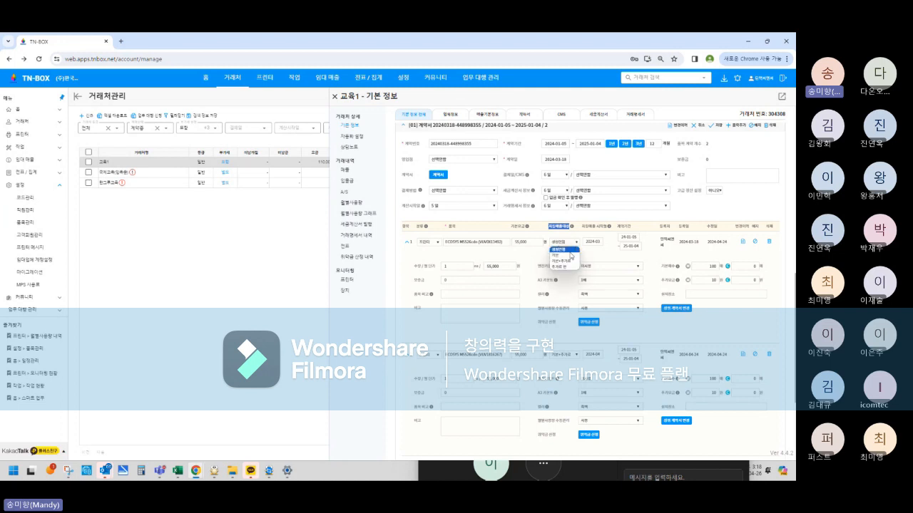
left_click(568, 257)
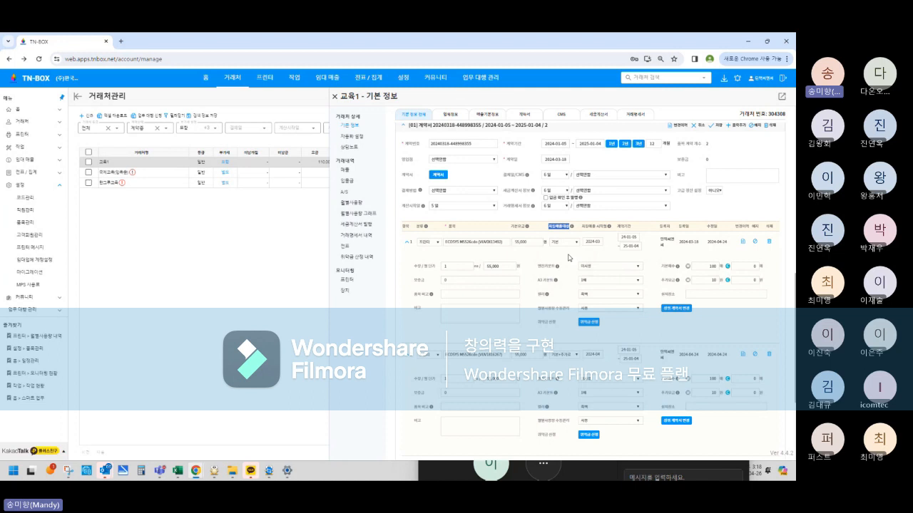
left_click(567, 244)
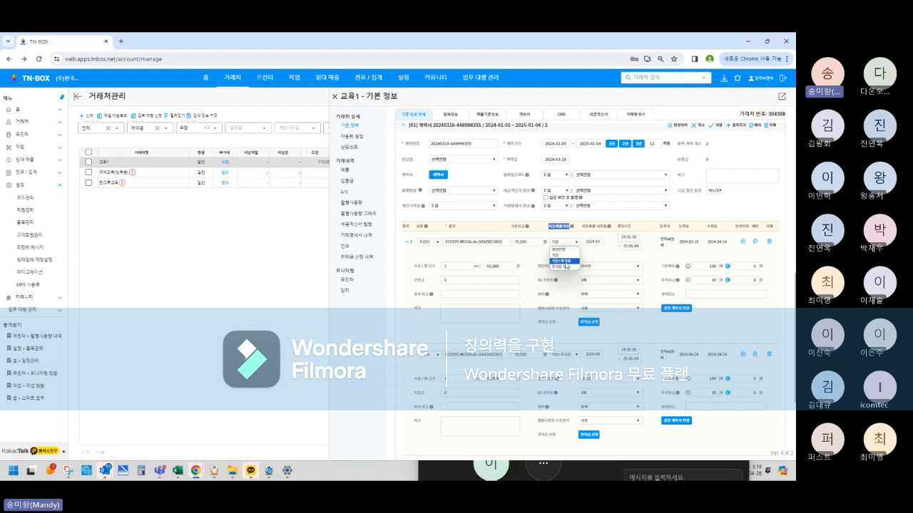
left_click(564, 264)
left_click(567, 243)
left_click(560, 267)
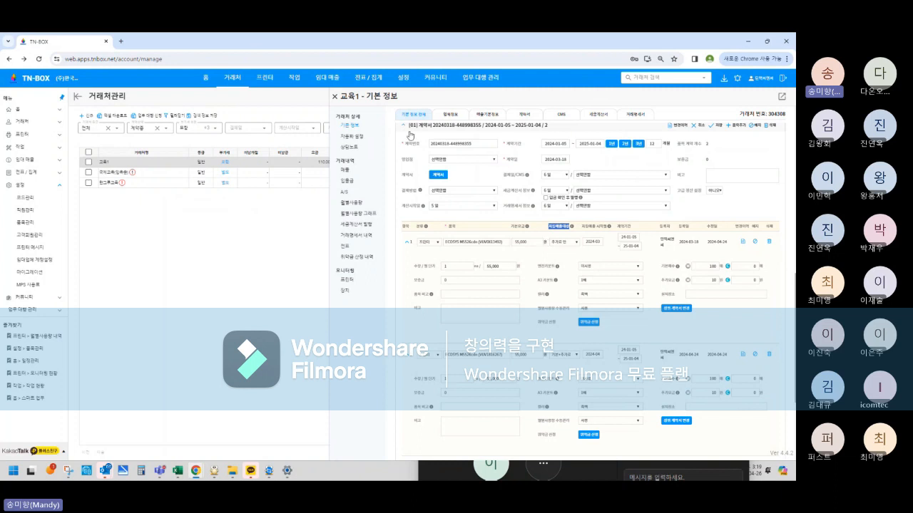
- Set the first item's basic fee (기본요금) to 0 and its automatic sales target to 기본
left_click_drag(533, 243, 504, 238)
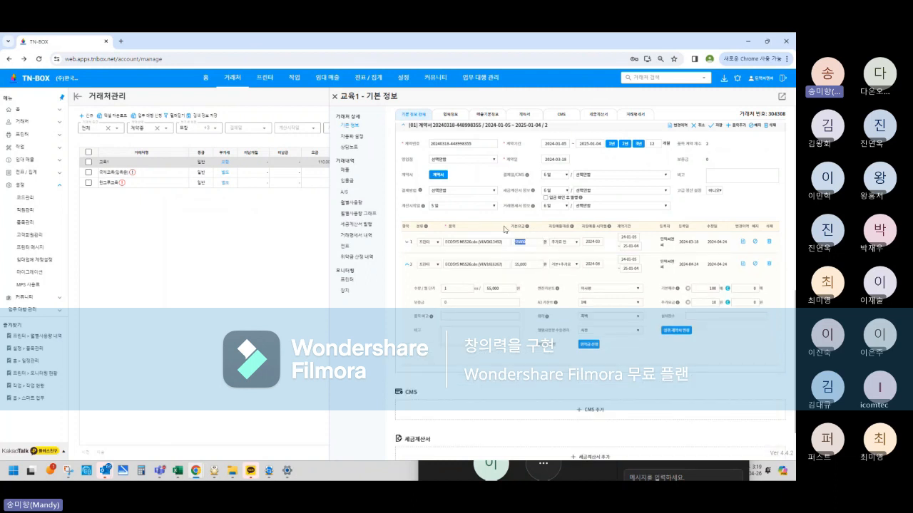
type("0")
left_click(565, 242)
left_click(566, 255)
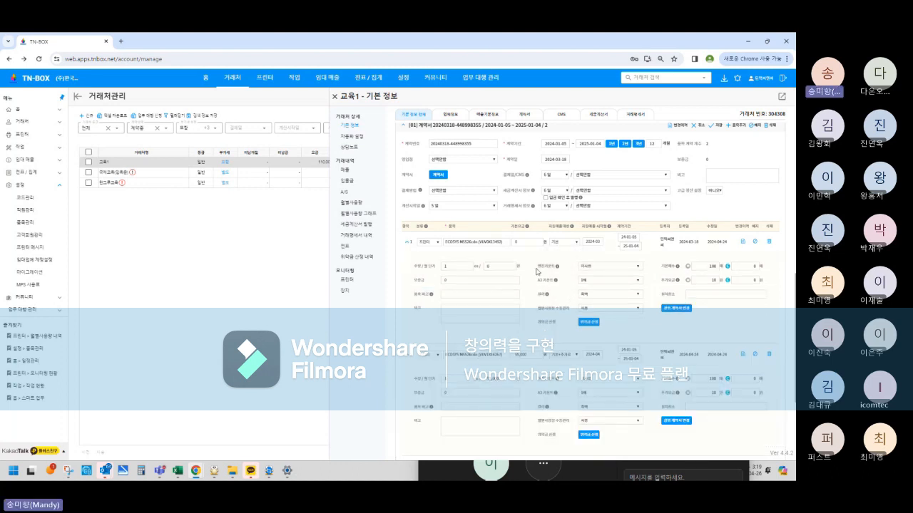
- Read the notes on the first item's counter fields and try the A3 카운트 multiplier options, including 2배
left_click_drag(537, 266, 555, 265)
mouse_move(558, 271)
left_click_drag(537, 280, 556, 286)
mouse_move(555, 286)
left_click(585, 280)
left_click(587, 293)
left_click(584, 282)
left_click(594, 290)
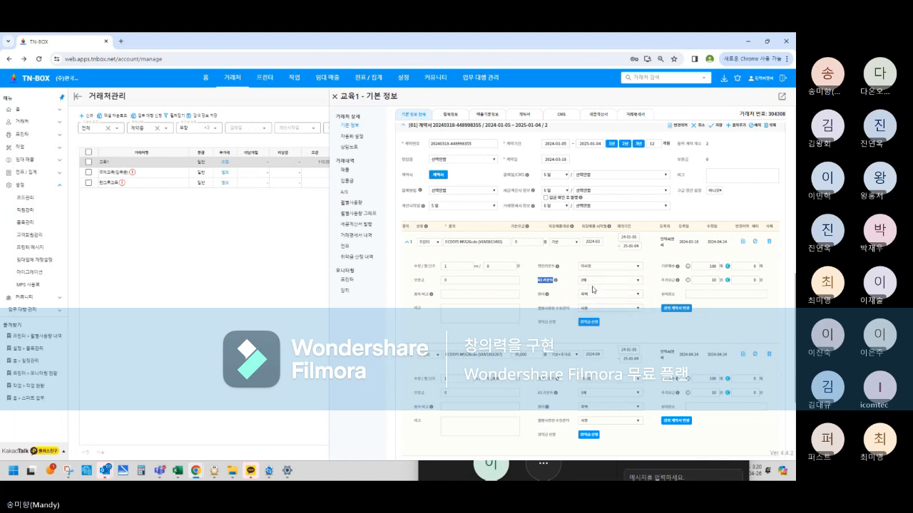
left_click(559, 301)
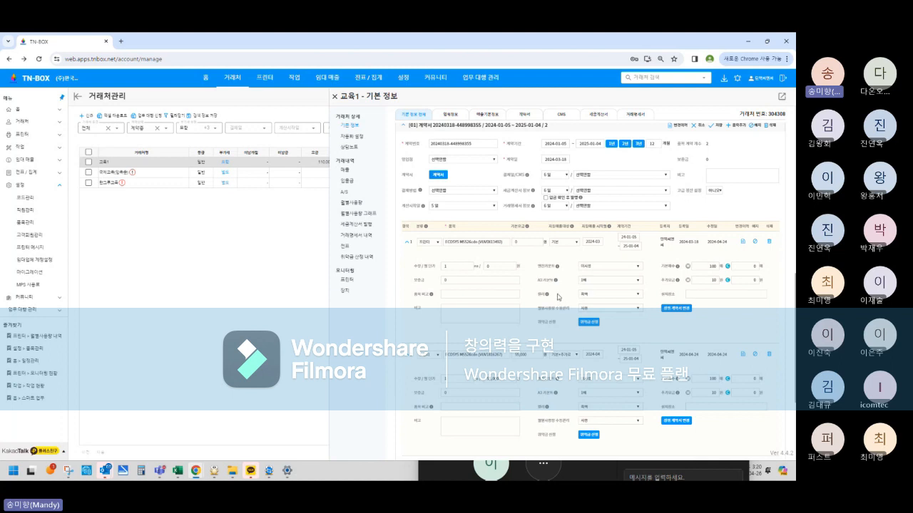
- Switch the first item's setting directly below A3 카운트 to its second option, back to the first, and to the second again
scroll(561, 296, "down", 1)
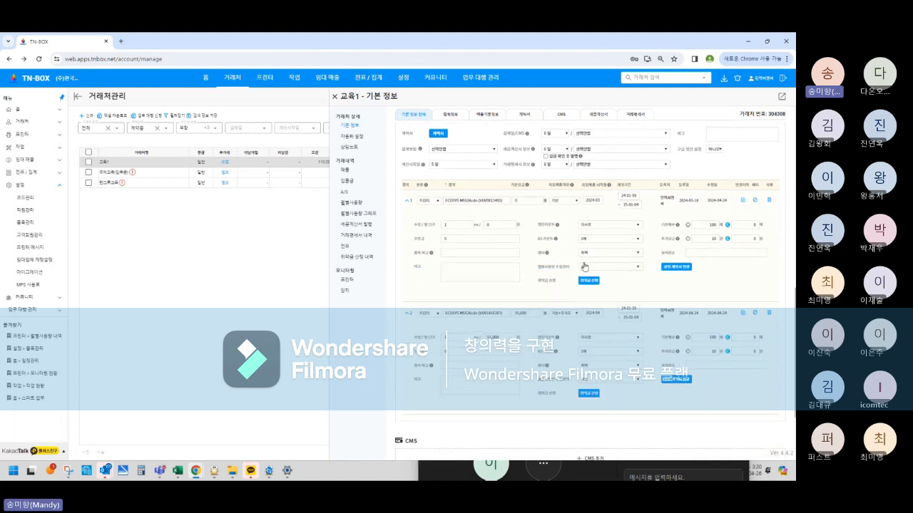
left_click(584, 266)
left_click(601, 258)
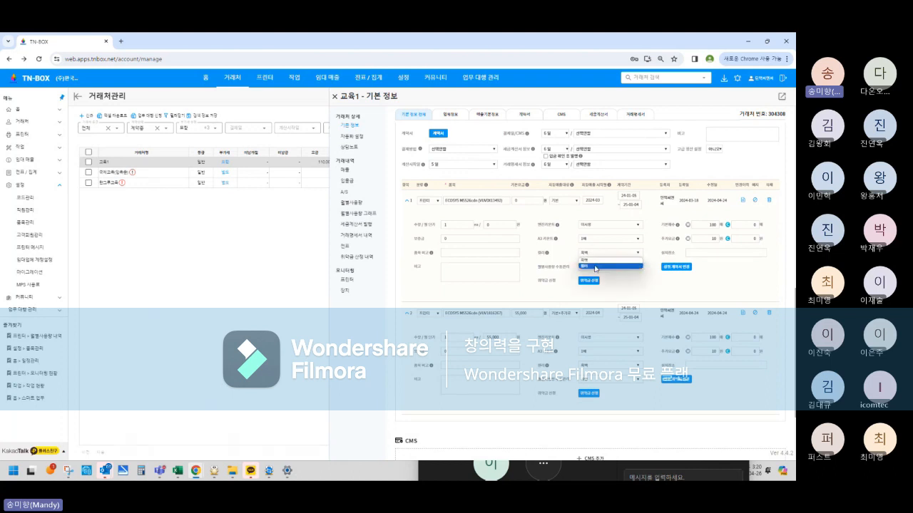
left_click(596, 267)
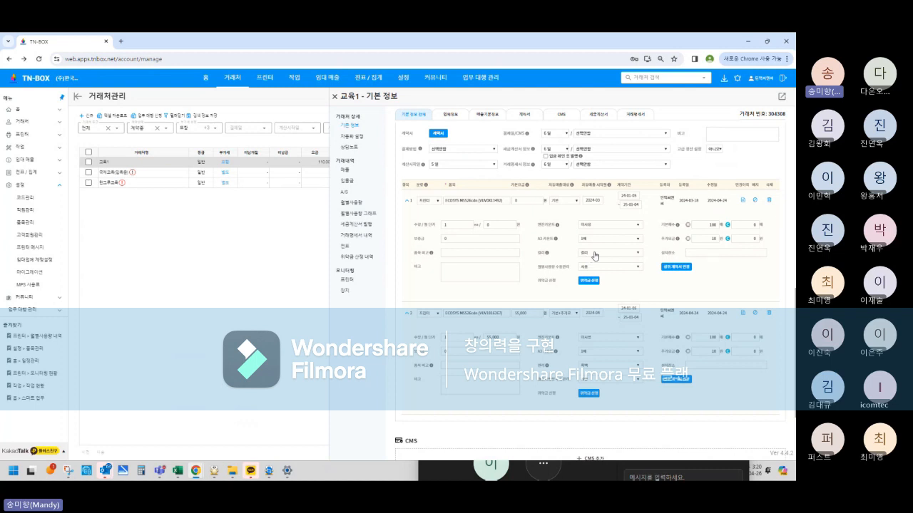
left_click(595, 256)
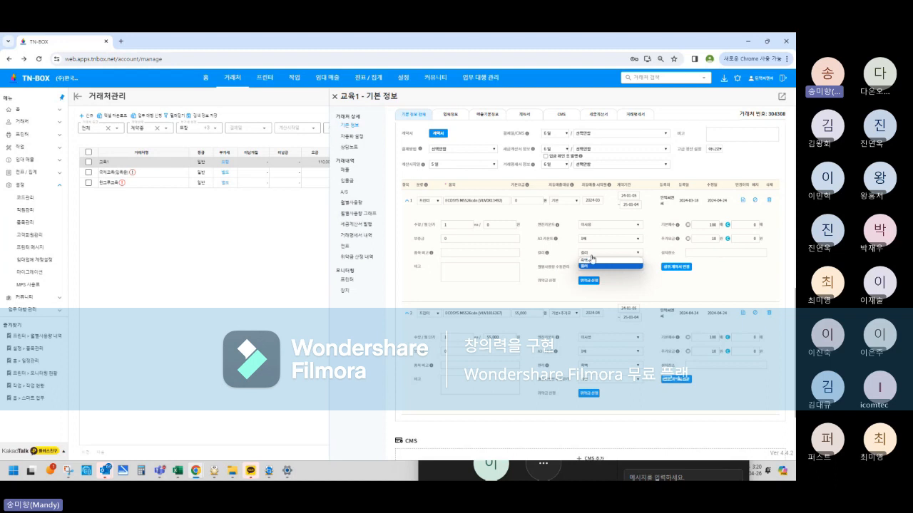
left_click(588, 261)
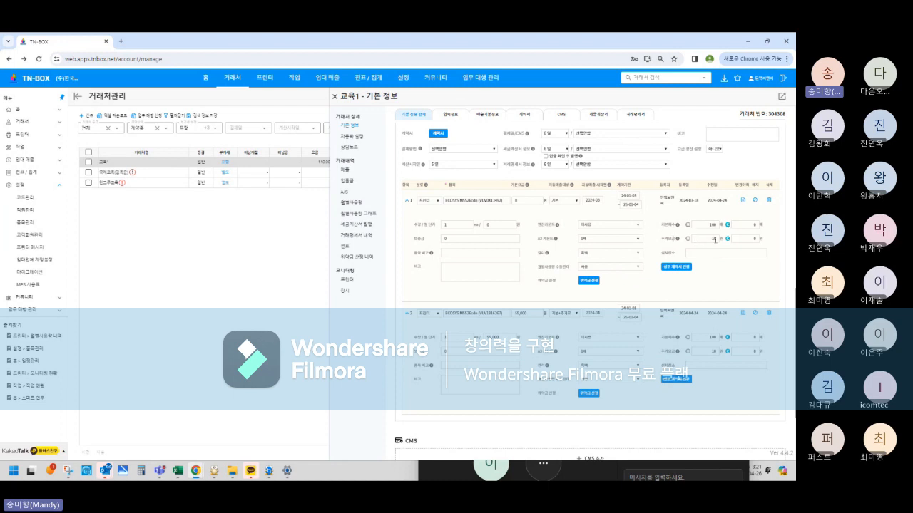
left_click(619, 253)
left_click(615, 268)
- Switch to the tnbox교육 meeting window, read the chat questions, and move the window aside to uncover the contract details
key("alt+Tab")
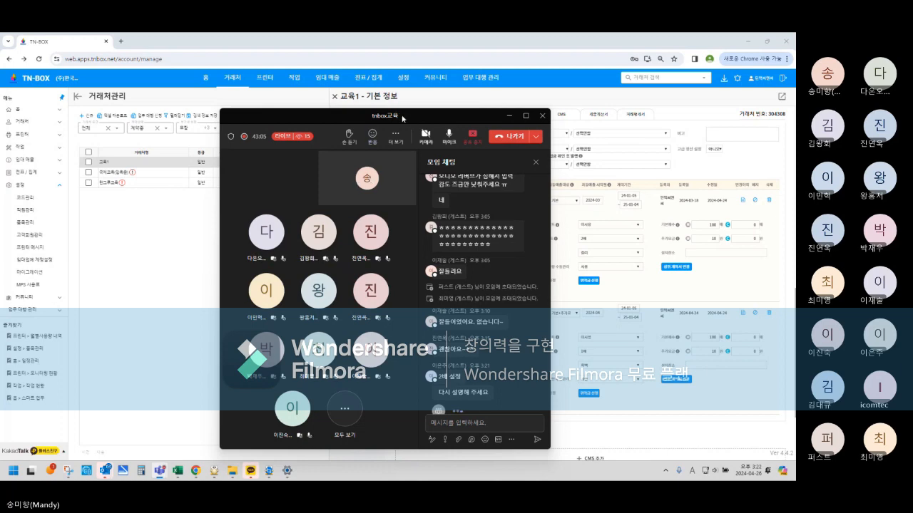
left_click_drag(394, 118, 245, 109)
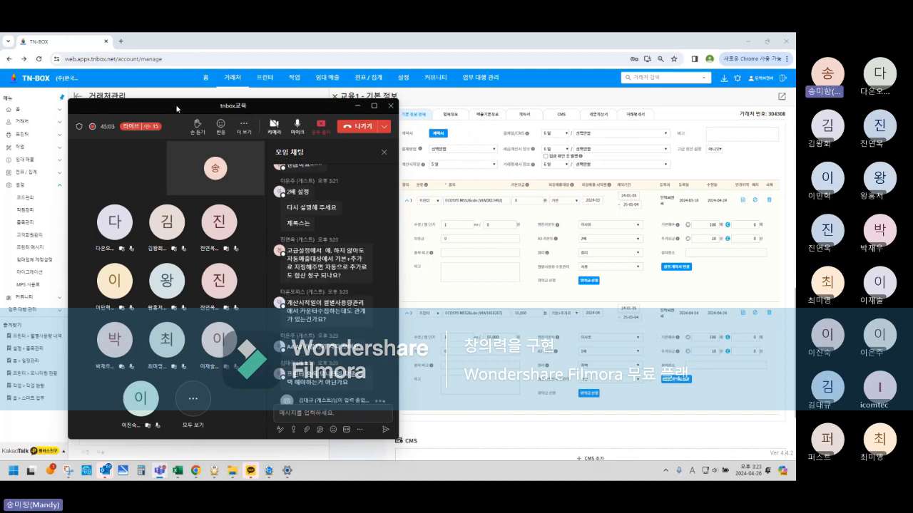
left_click_drag(175, 108, 112, 86)
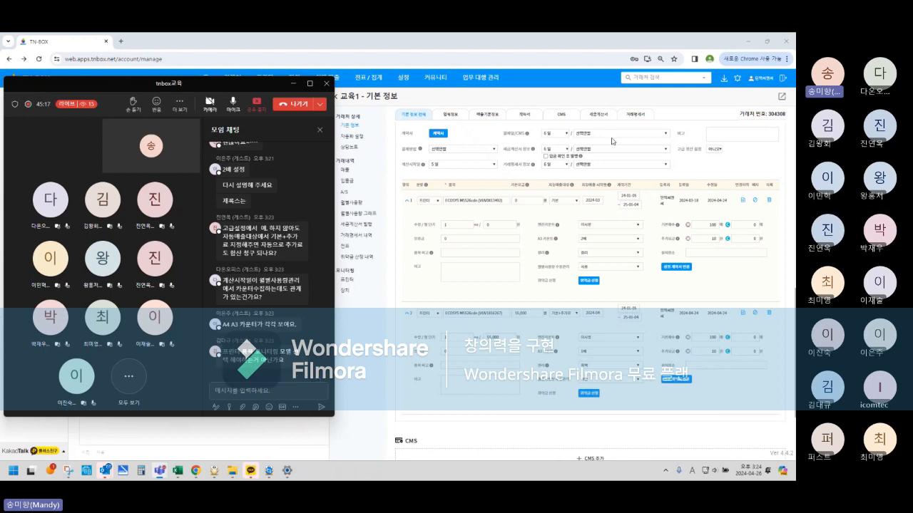
- Return to TN-BOX and cancel all edits to the existing contract
scroll(792, 188, "up", 1)
scroll(792, 189, "up", 1)
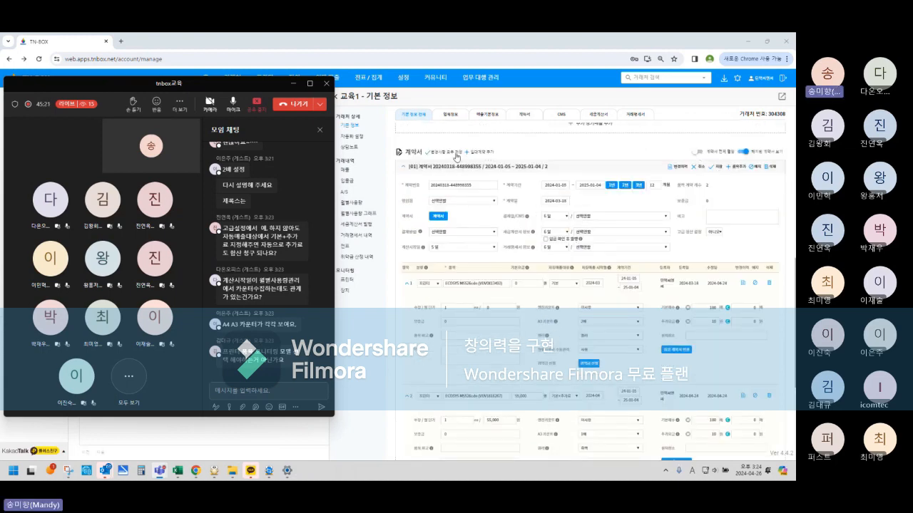
left_click(698, 168)
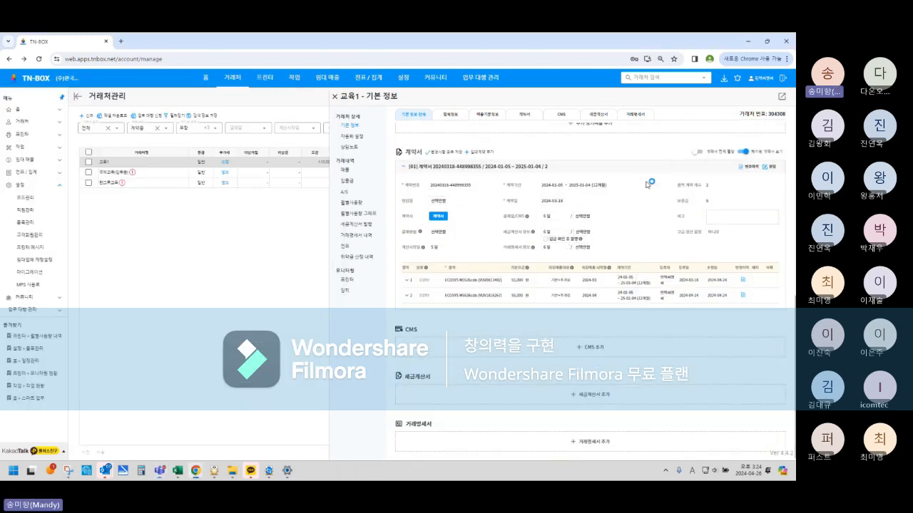
- Add a new rental contract (임대계약 추가) and open its first item's model list, marking the 모니터링 모델 heading
left_click(476, 153)
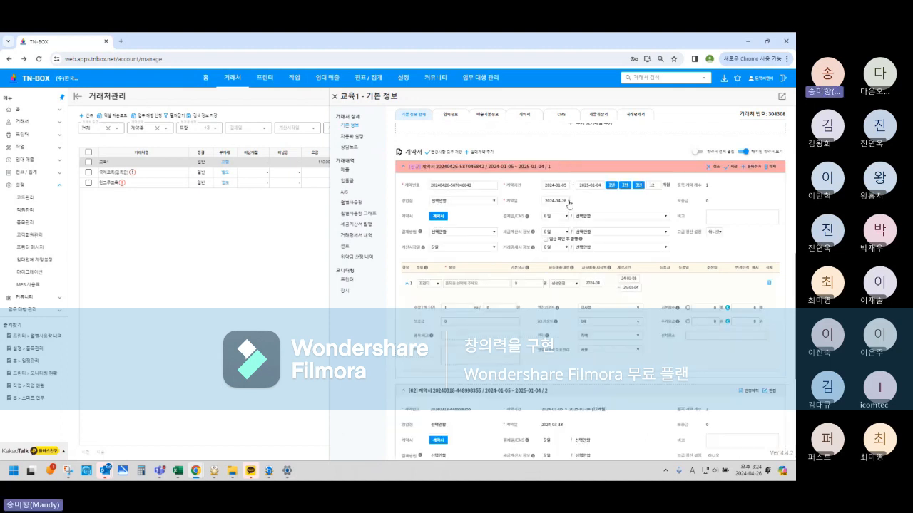
left_click(473, 285)
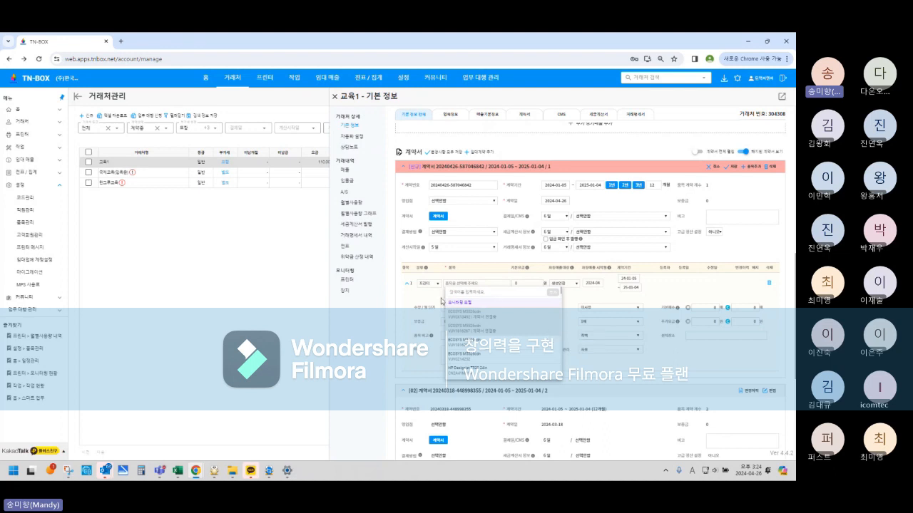
left_click_drag(448, 302, 482, 306)
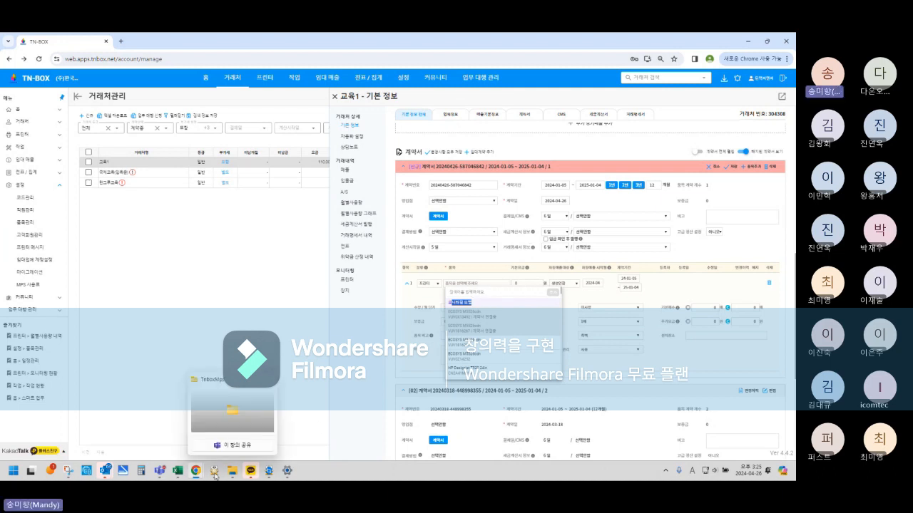
- Switch back to the meeting chat and highlight the message about A4 and A3 counters being shown separately
left_click(160, 471)
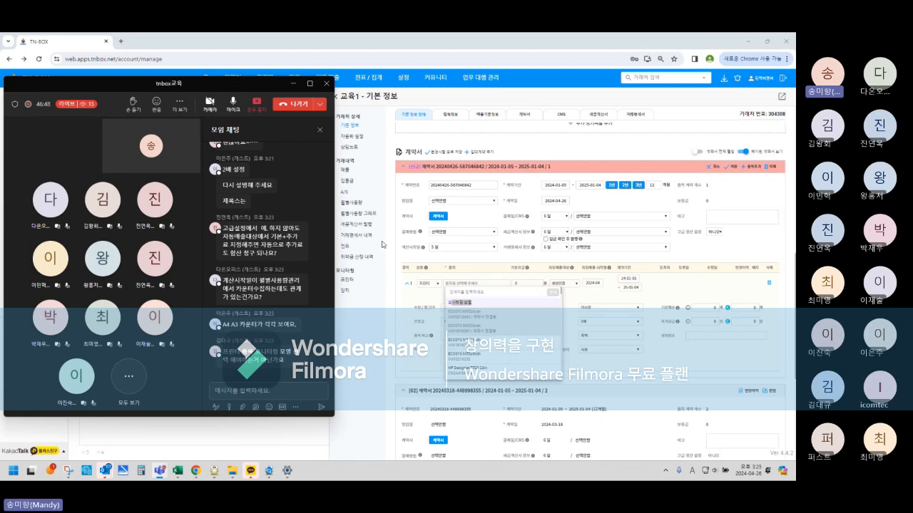
mouse_move(423, 252)
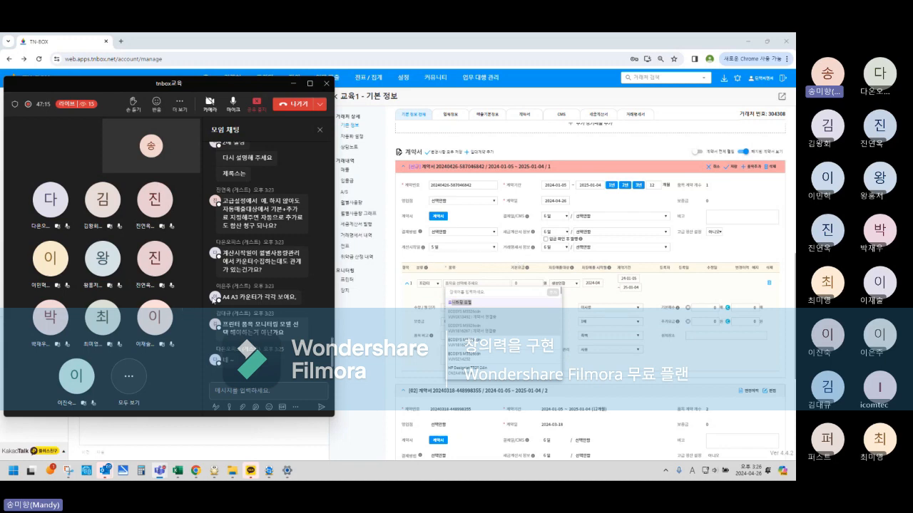
mouse_move(225, 297)
left_click_drag(223, 297, 295, 298)
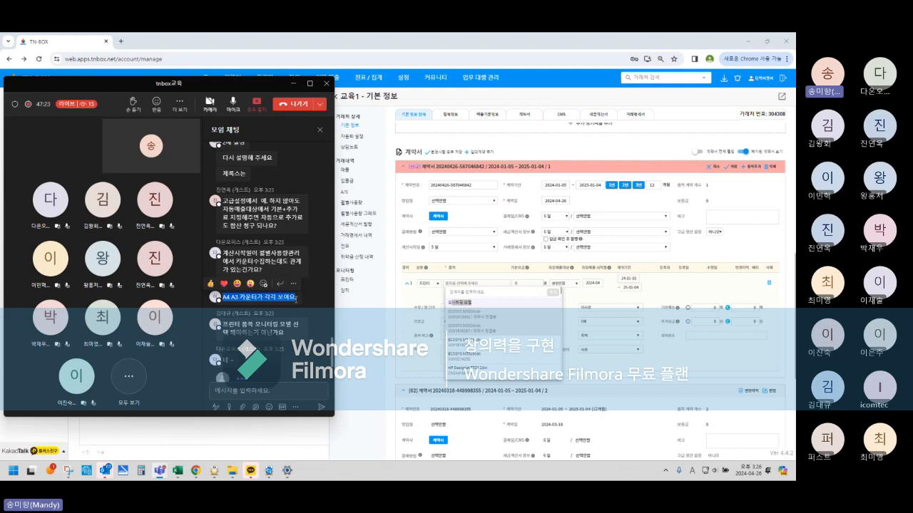
- Return to TN-BOX, expand the new contract's first item, and show its A3 카운트 options
left_click(675, 293)
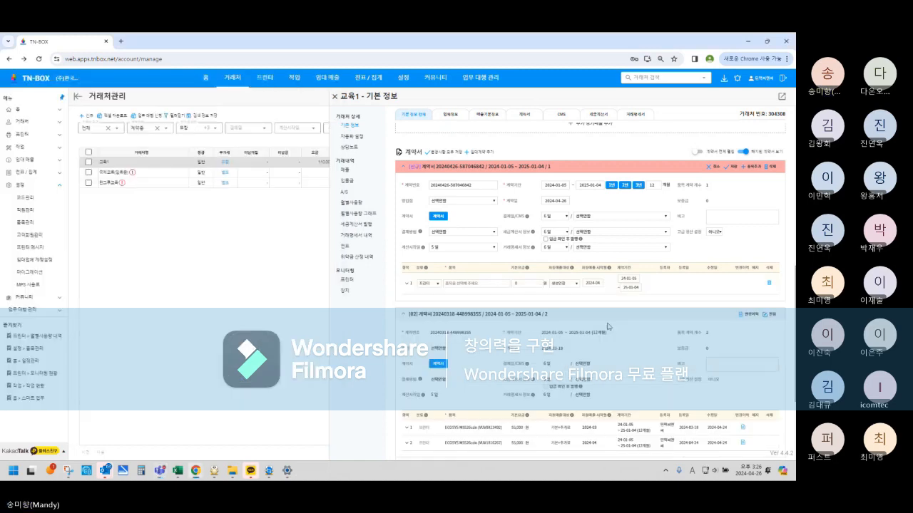
left_click(408, 284)
left_click(599, 322)
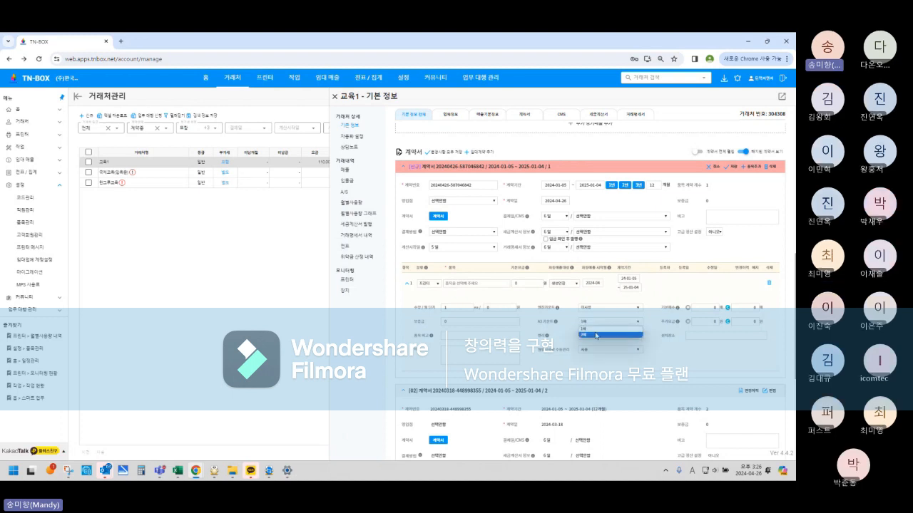
- Check the chat question about selecting a monitoring model, and reopen the model list of the new contract's item
left_click(158, 472)
left_click(207, 403)
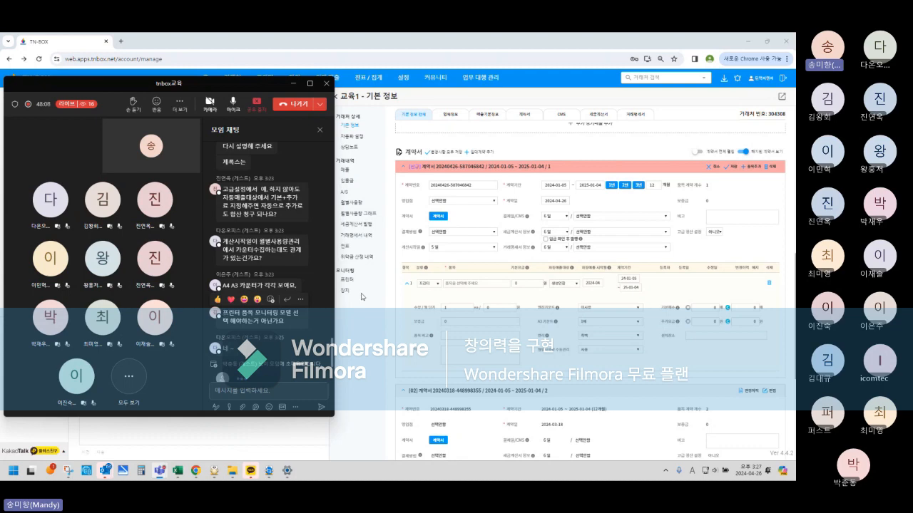
left_click(490, 288)
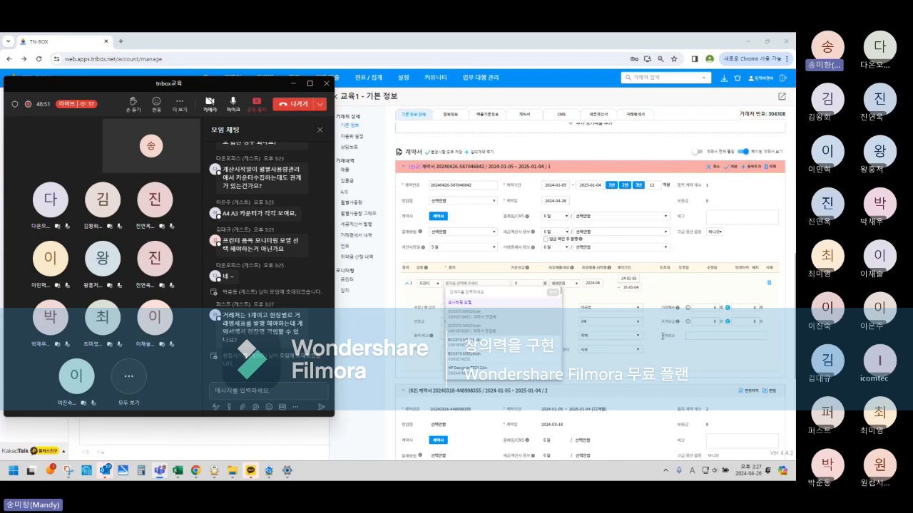
- Check the branch (영업점) options of the new contract, and cancel that unsaved contract
left_click(463, 202)
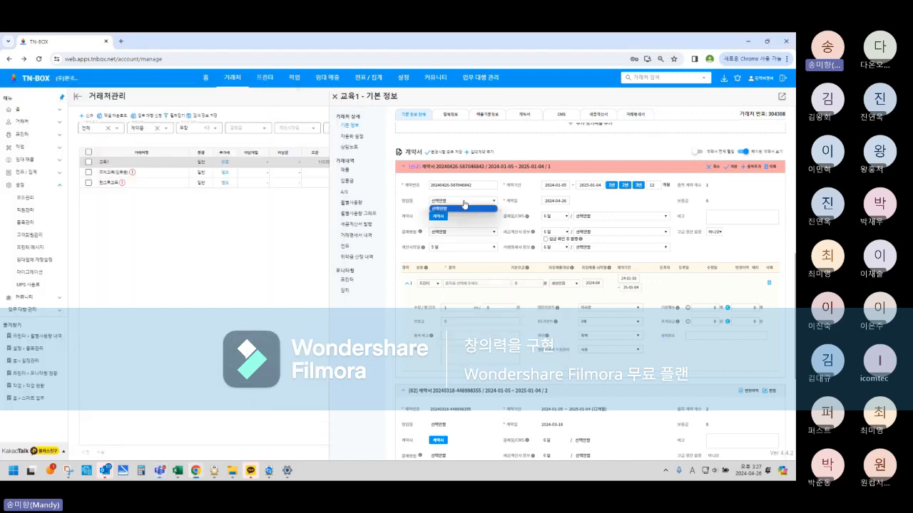
left_click(464, 204)
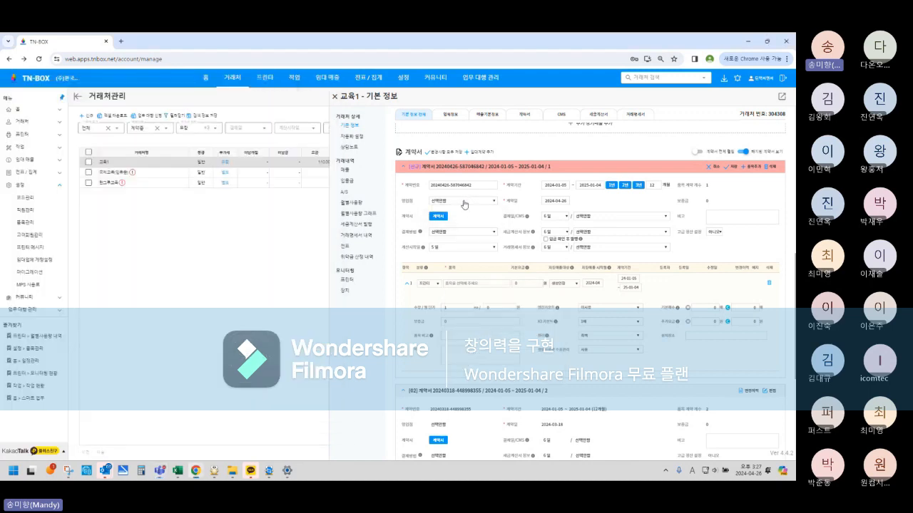
left_click(715, 173)
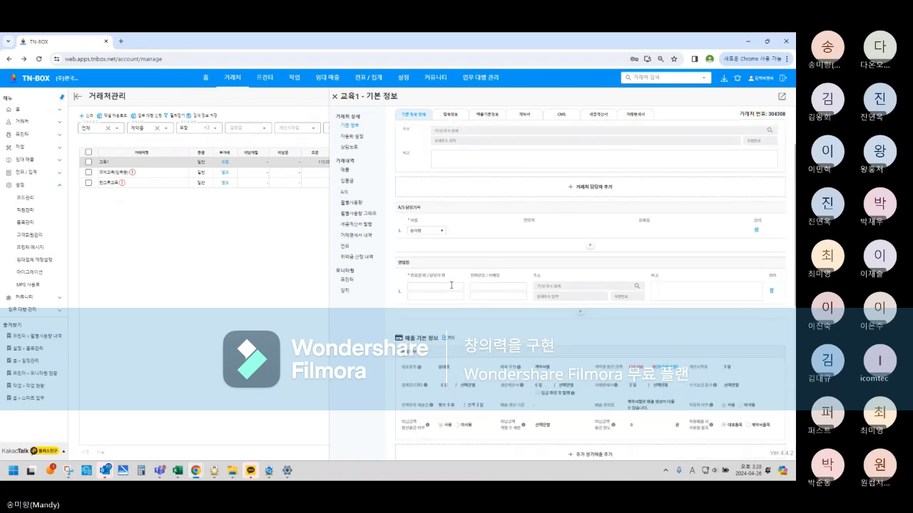
- Enter 우리 as the branch (영업점) name in the client's company information and save the changes
left_click(451, 284)
type("dn")
key("BackSpace")
key("BackSpace")
type("우레")
scroll(456, 195, "up", 2)
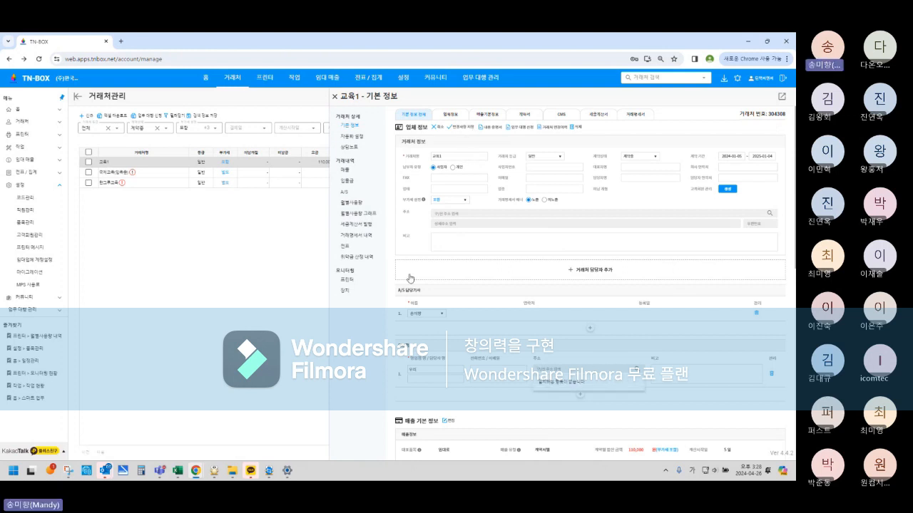
scroll(435, 307, "down", 5)
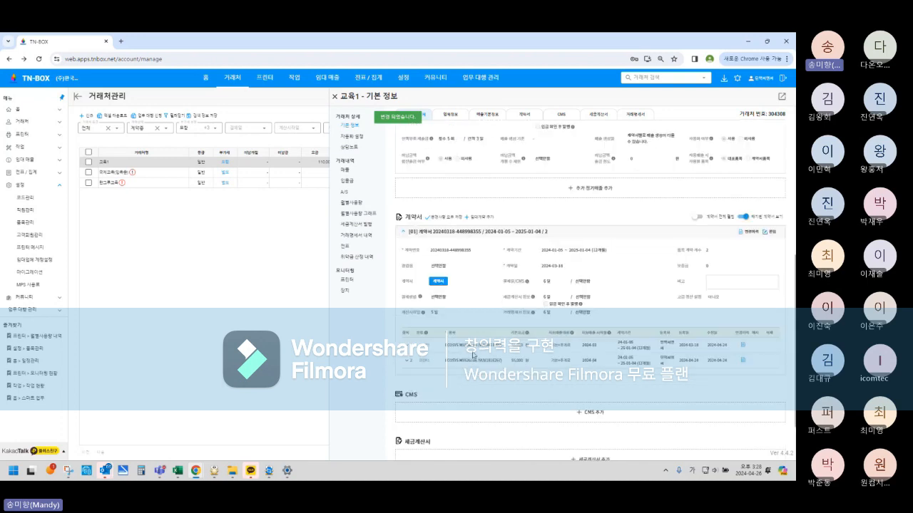
- Edit the existing contract 01, assign the branch 우리 to it, and save the contract
left_click(770, 164)
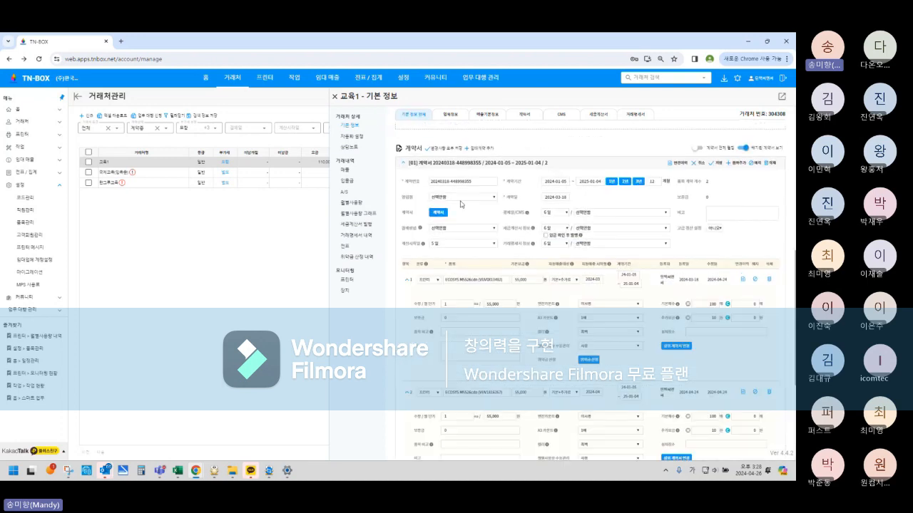
left_click(464, 199)
left_click(459, 215)
left_click(720, 164)
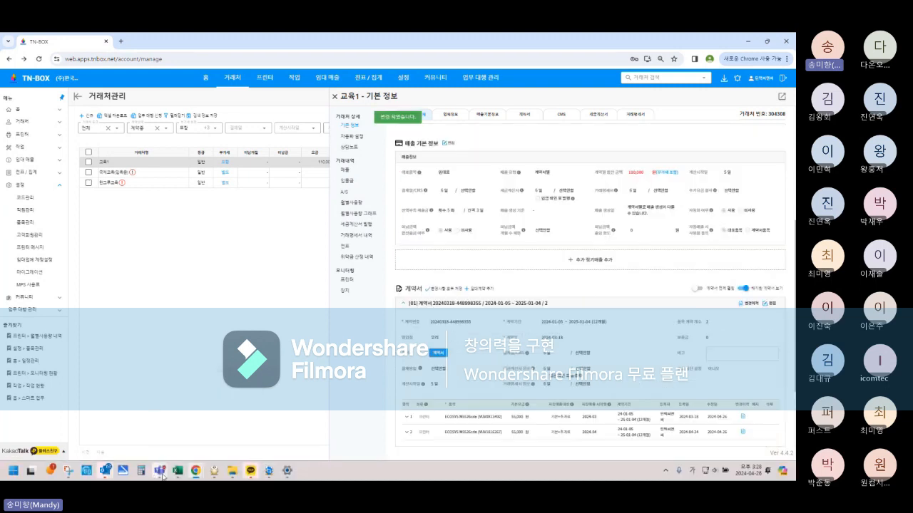
- Review the saved contract's details, and look through the client's 세금계산서, 거래명세서 and CMS sections
mouse_move(163, 475)
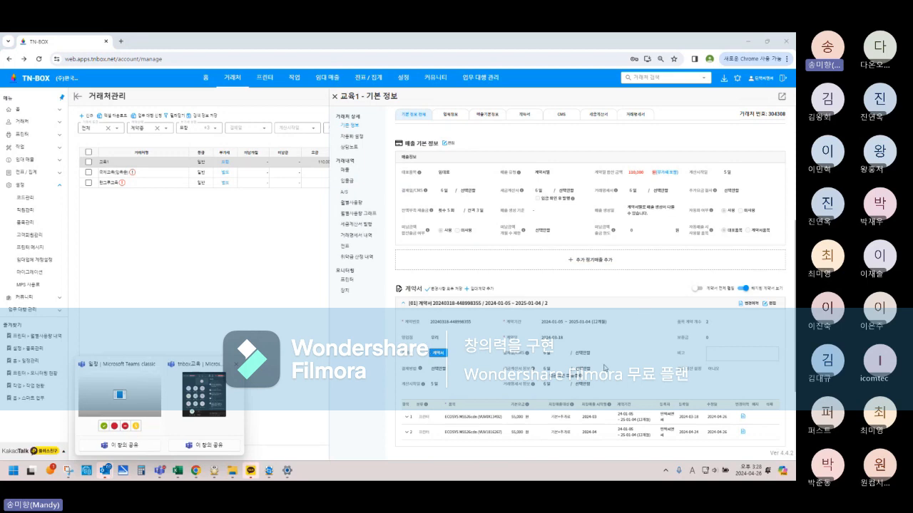
scroll(665, 342, "down", 1)
scroll(664, 343, "down", 2)
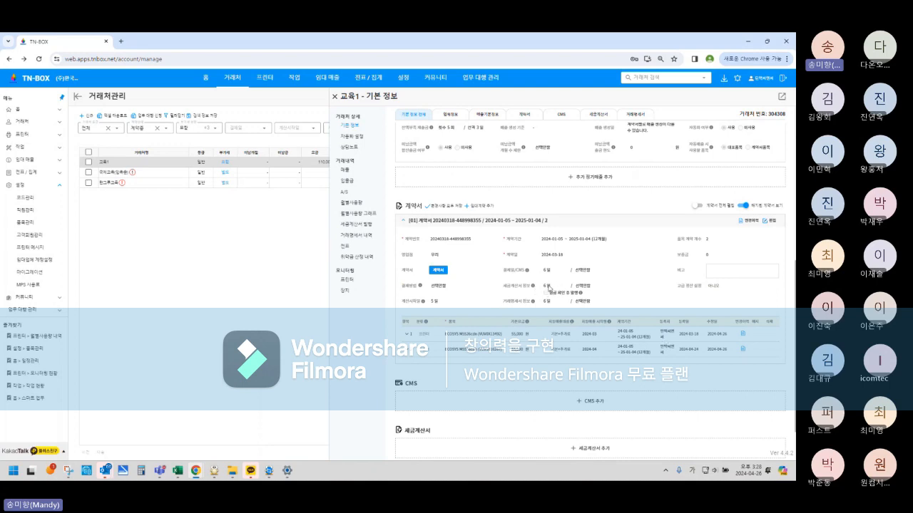
scroll(475, 320, "down", 1)
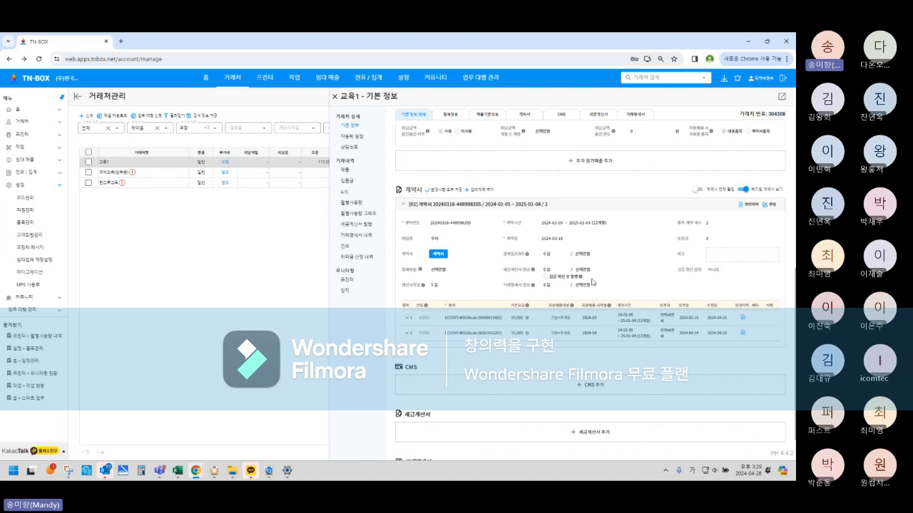
left_click(603, 115)
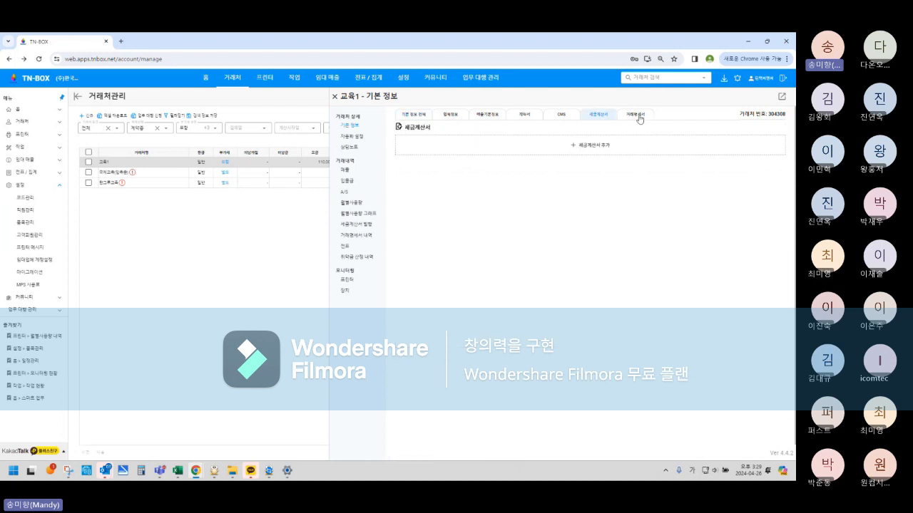
left_click(636, 116)
left_click(564, 115)
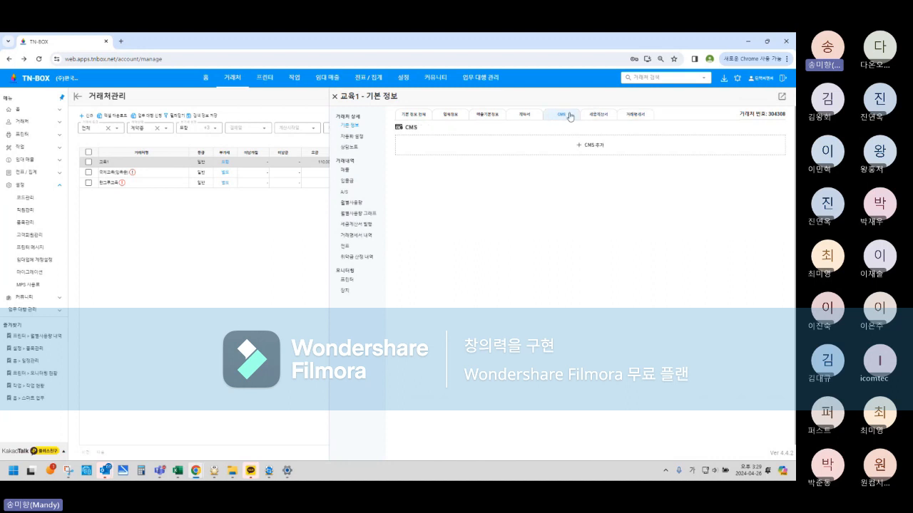
- Add two tax invoice (세금계산서) entries to the client
left_click(608, 116)
left_click(606, 148)
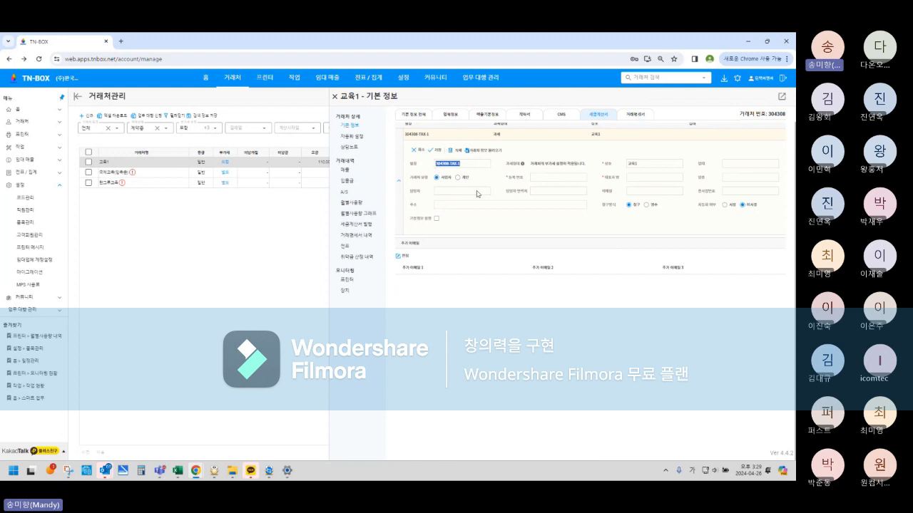
scroll(476, 262, "up", 1)
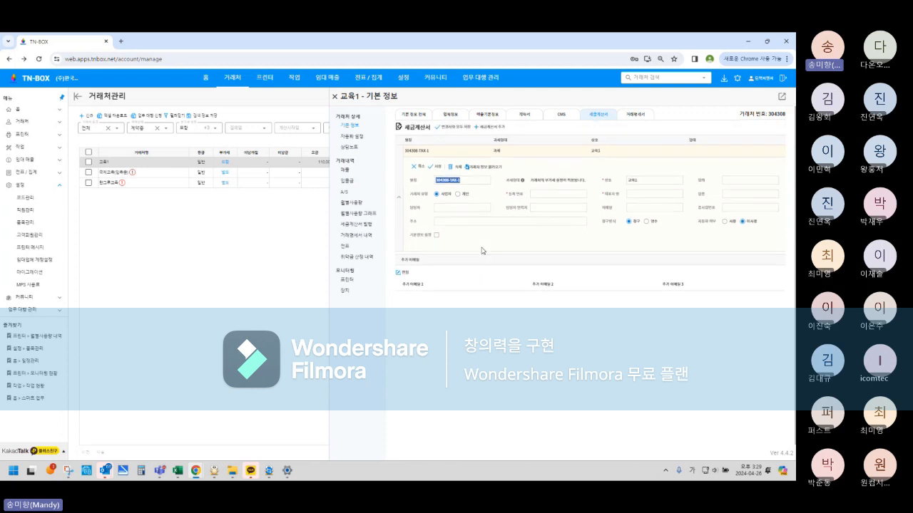
left_click(489, 128)
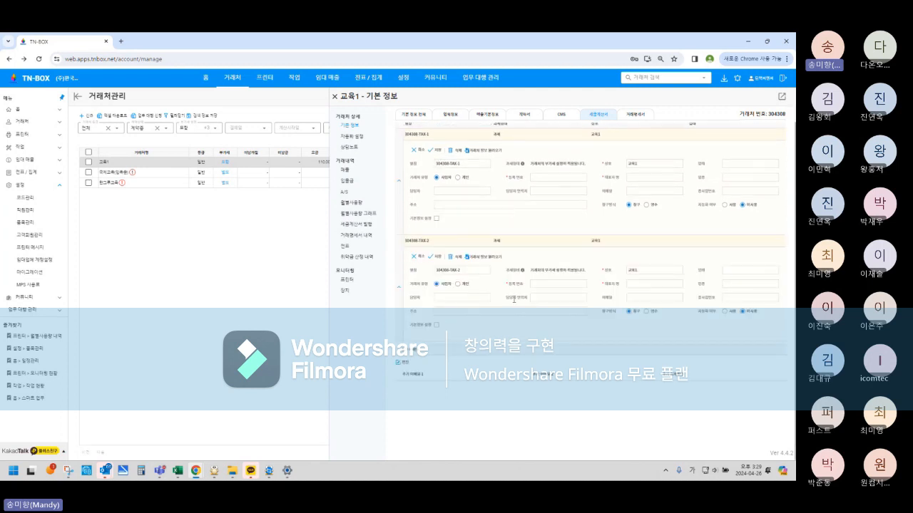
- Open contract 01 for editing and show the selection options of its tax invoice information
left_click(525, 114)
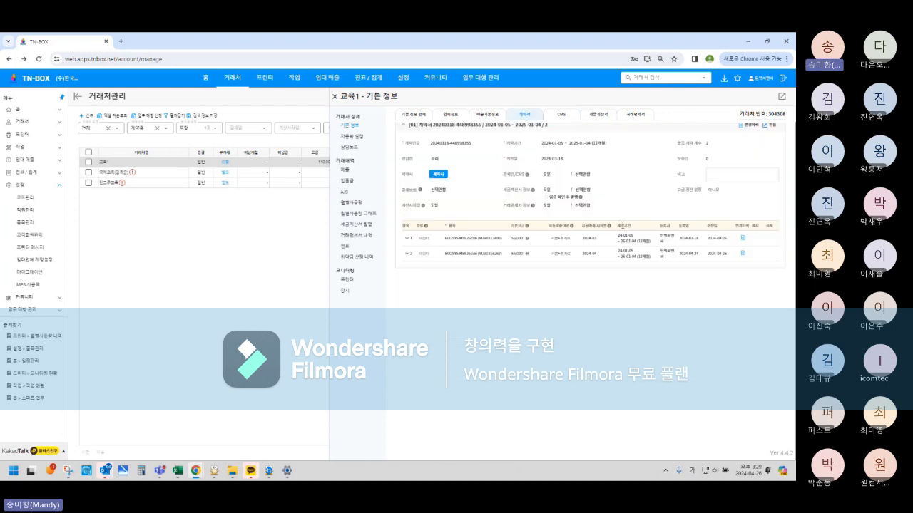
left_click(769, 126)
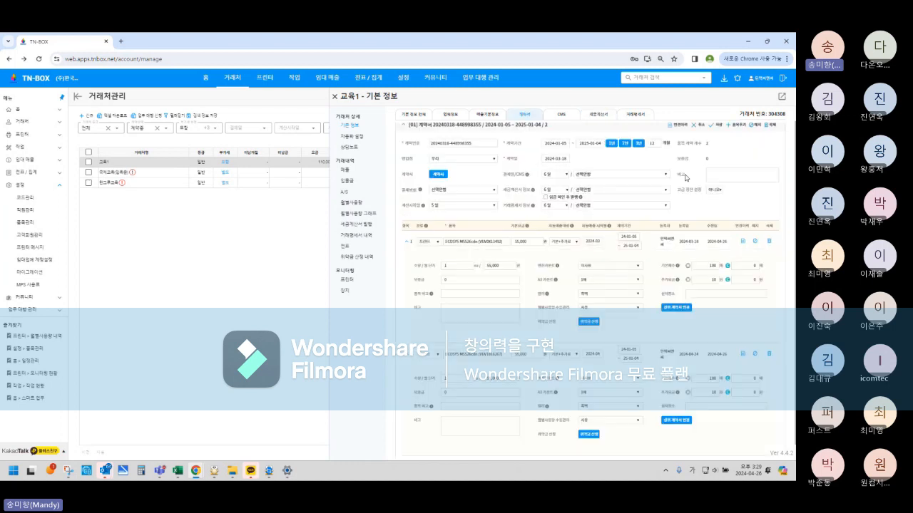
left_click(594, 190)
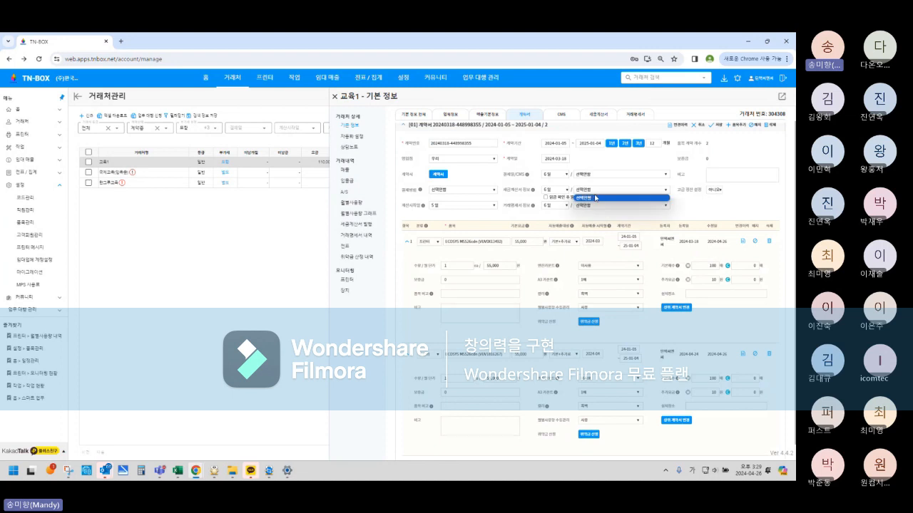
left_click(595, 198)
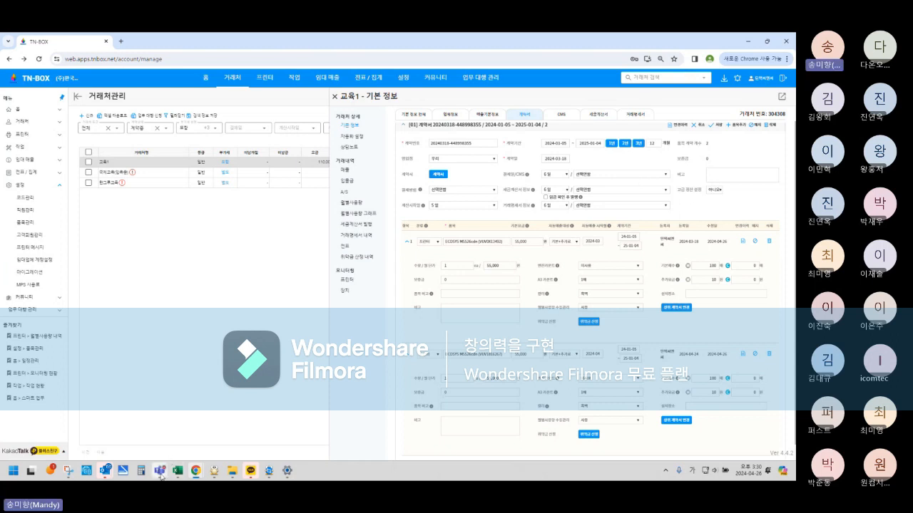
- Check the meeting chat, and show the monitoring model list of the contract's first item
left_click(211, 406)
left_click(495, 242)
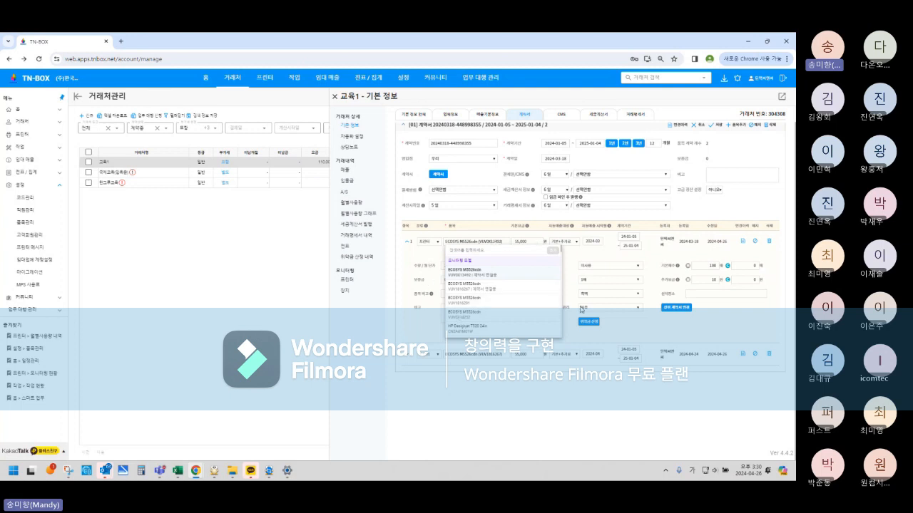
left_click(608, 256)
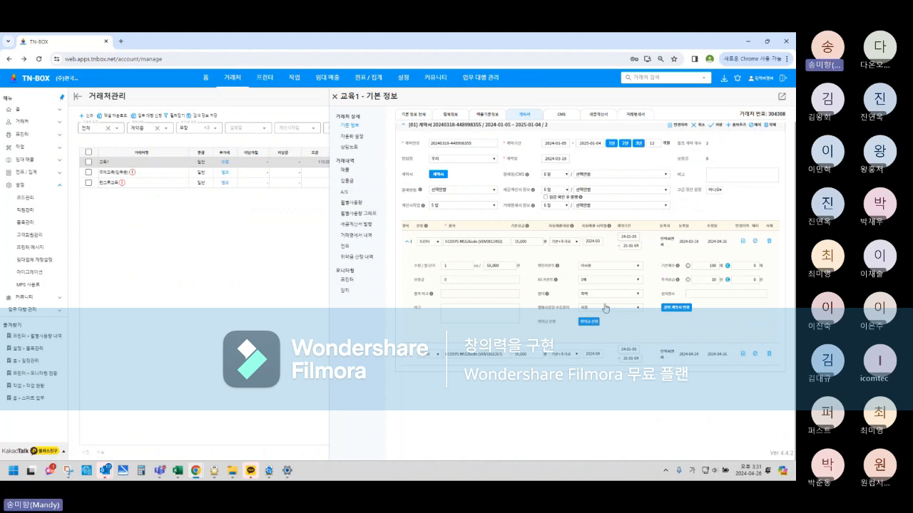
- Set the contract's advanced settlement setting (고급 정산 설정) to 예 and set bundled settlement (묶음 정산) to 사용
left_click(715, 191)
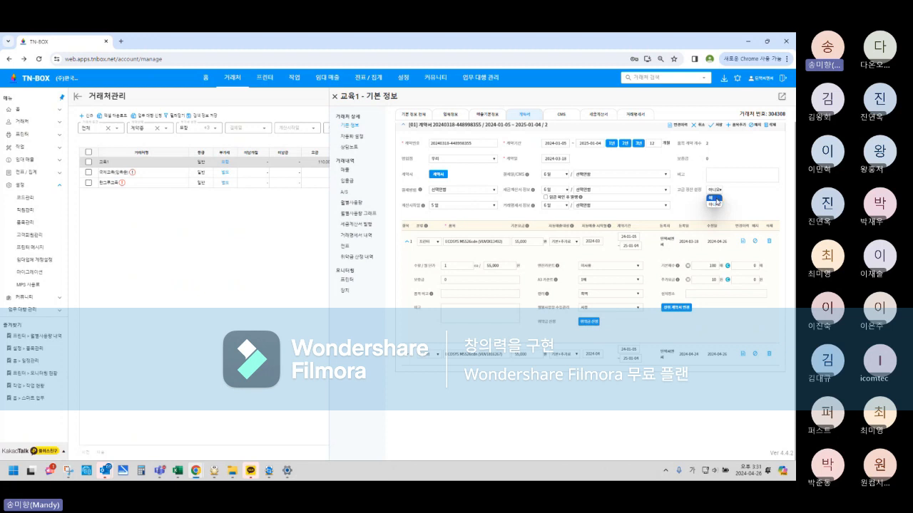
left_click(714, 199)
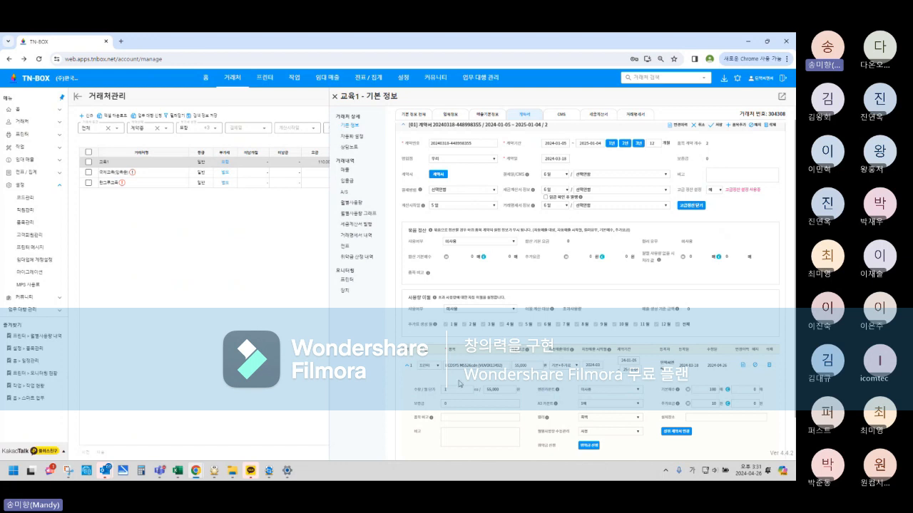
scroll(678, 380, "down", 1)
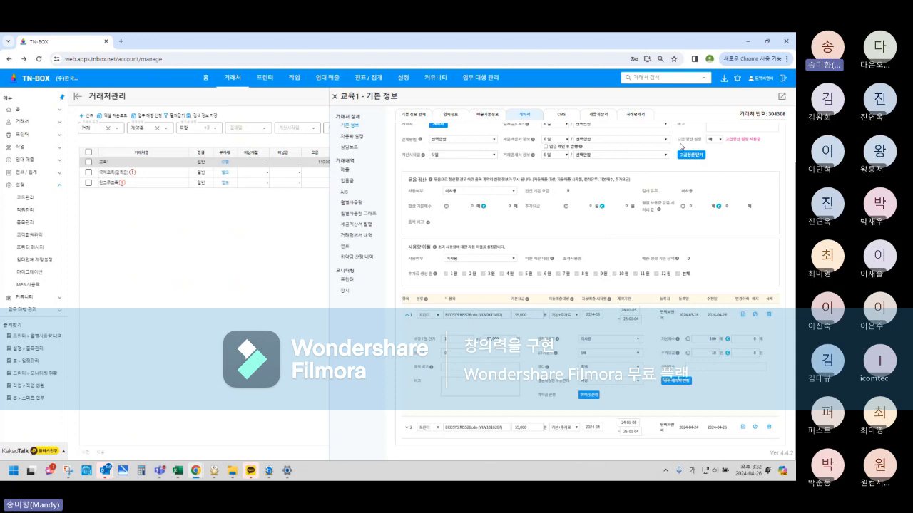
left_click(484, 196)
left_click(470, 201)
- Set the combined base fee (합산 기본요금) to 110,000 and show the 사용/미사용 options of the setting beside it
left_click_drag(608, 194, 559, 191)
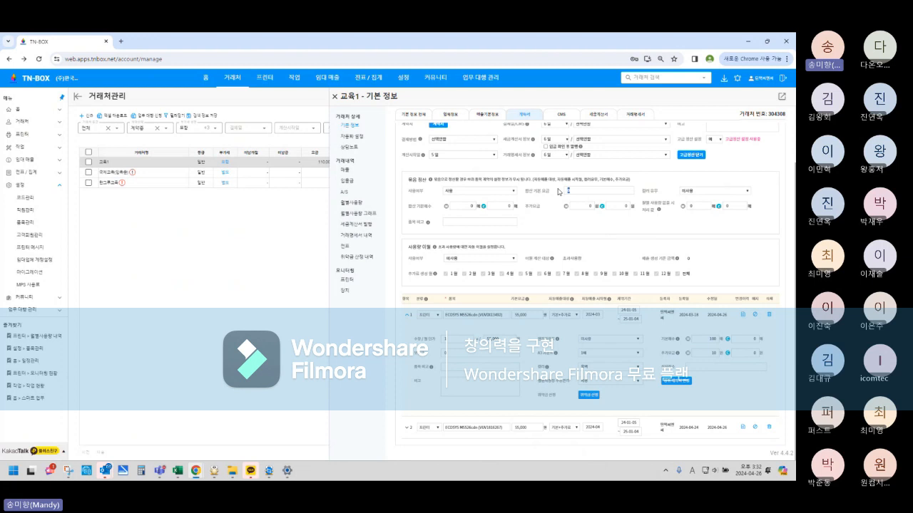
type("11000")
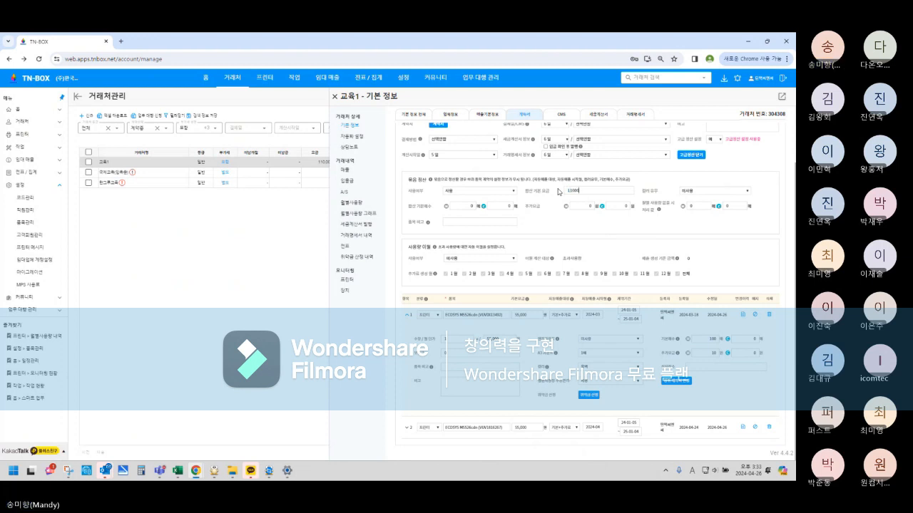
type("0")
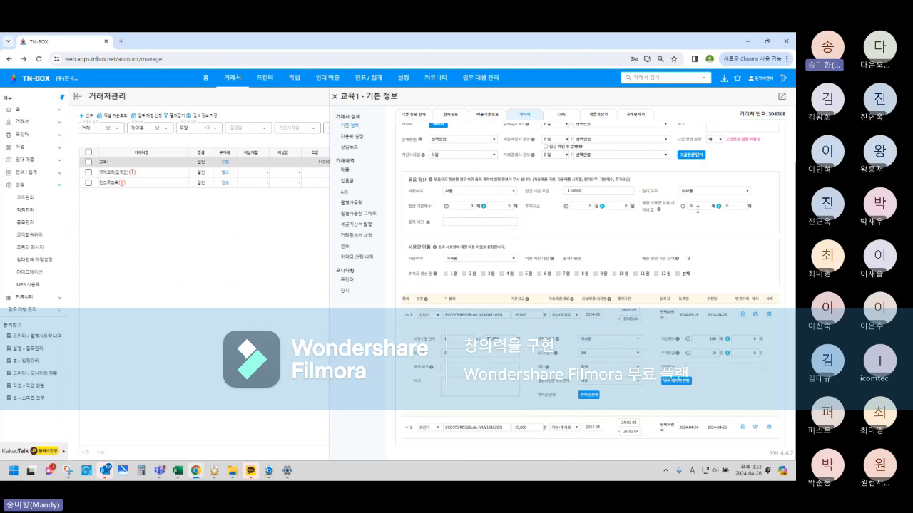
left_click(708, 209)
left_click(709, 192)
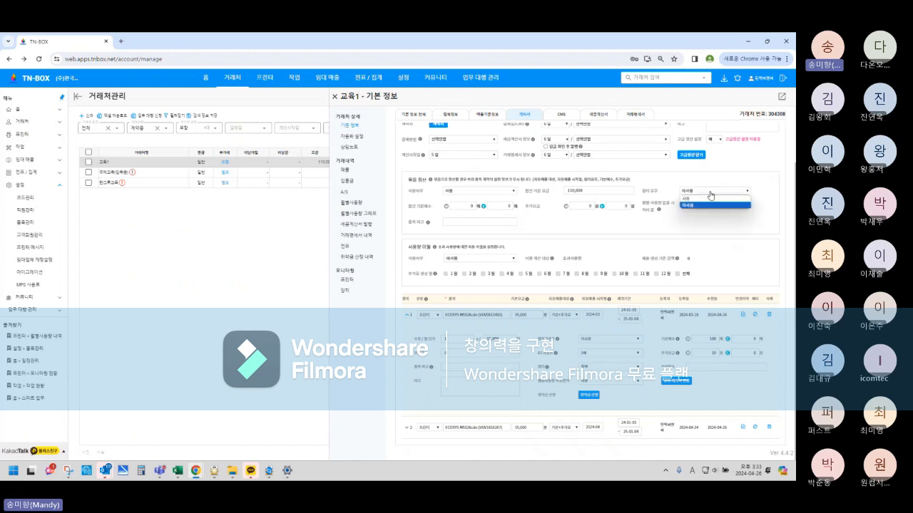
left_click(766, 198)
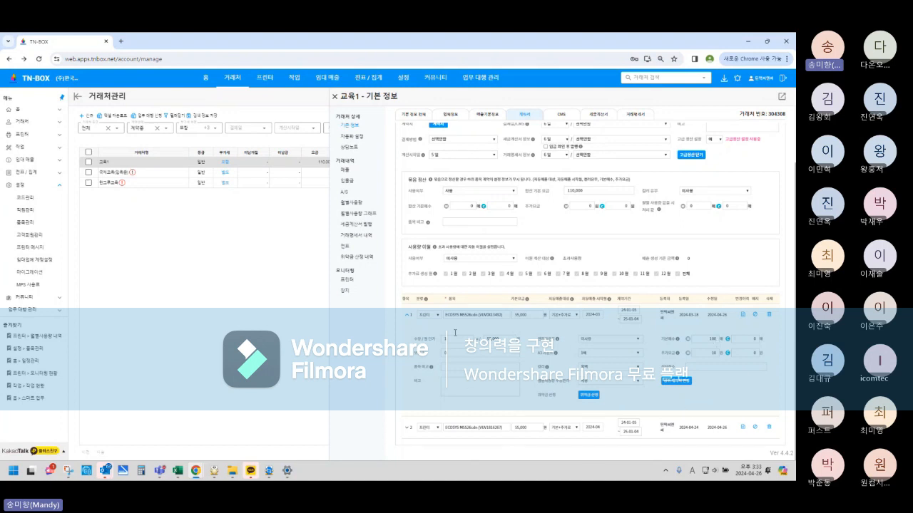
- Set the bundled base page count to 200 and the additional charge to 10, and try a value for months without usage
left_click(467, 207)
type("10")
left_click_drag(706, 206, 682, 208)
type("100")
key("BackSpace")
key("BackSpace")
- Examine the help for the value used when there is no monthly usage, alongside the bundled settlement fields and chat questions
mouse_move(659, 213)
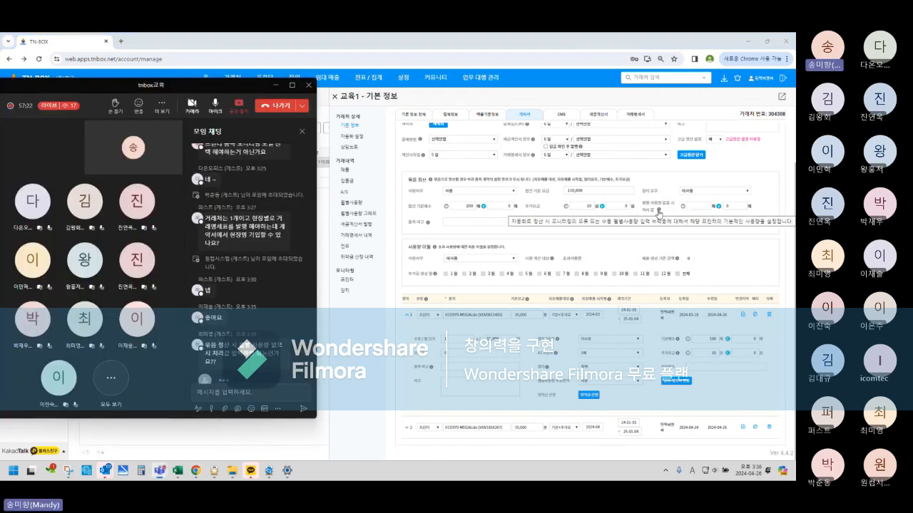
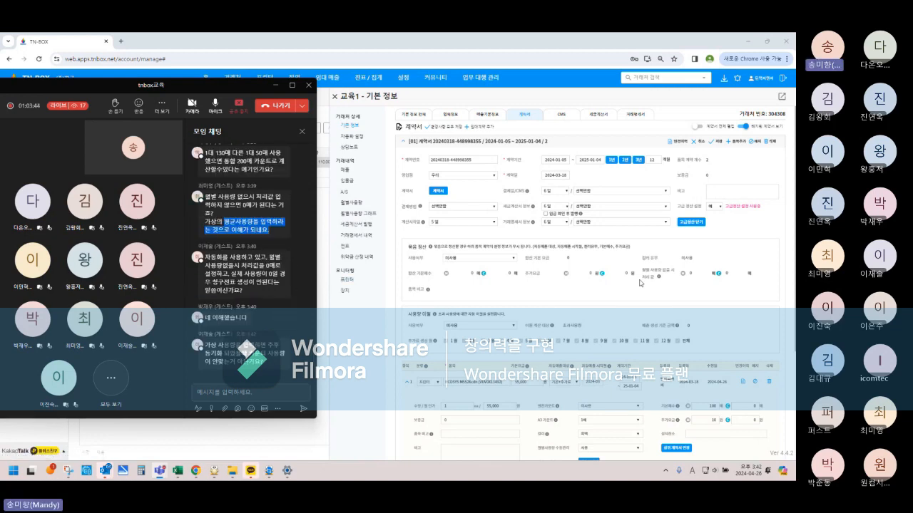
mouse_move(659, 280)
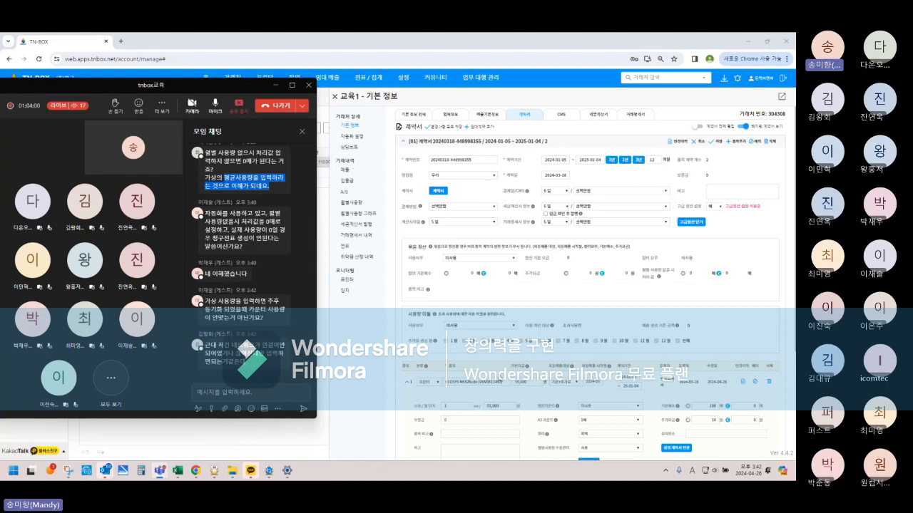
scroll(487, 410, "down", 2)
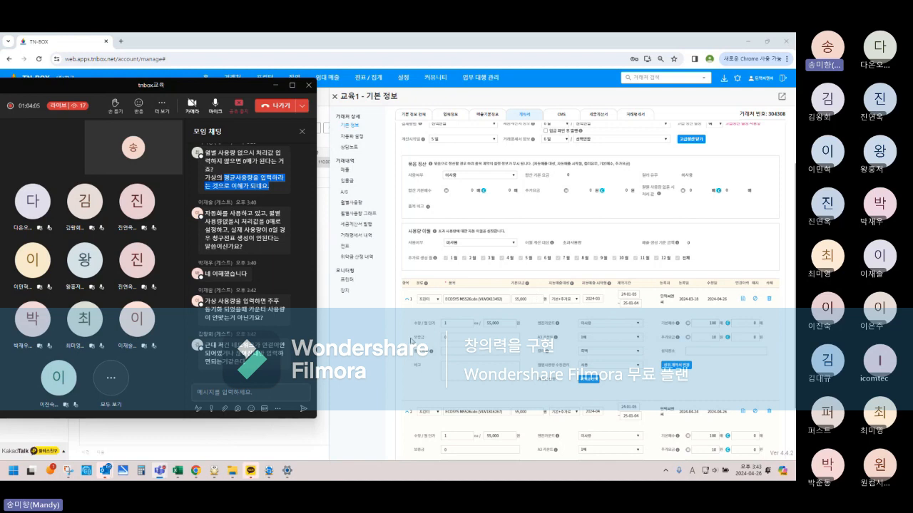
scroll(551, 345, "up", 1)
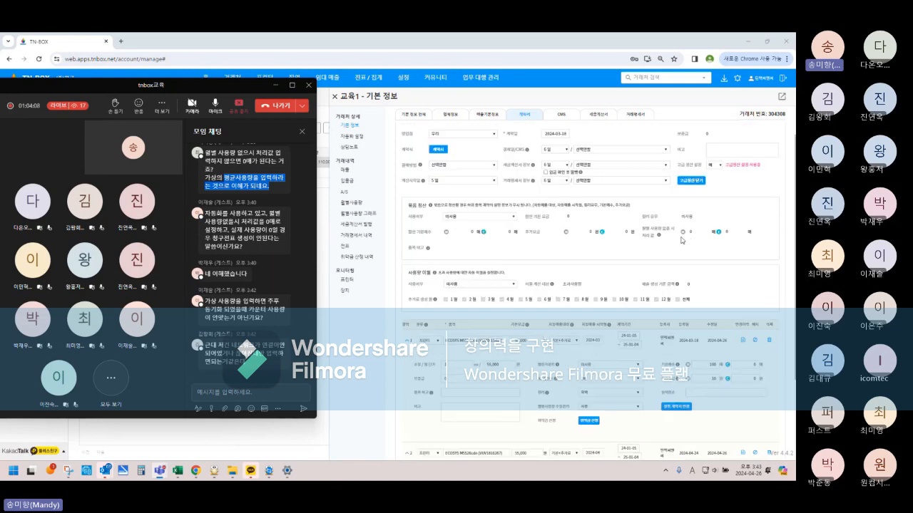
mouse_move(659, 237)
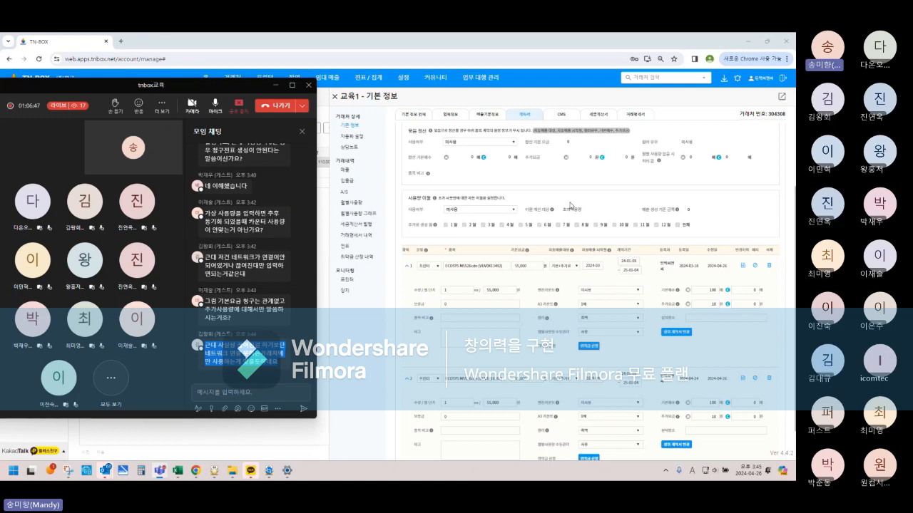
- Set usage carryover (사용량 이월) to 사용 with 초과사용량 as the carryover calculation target
left_click(502, 216)
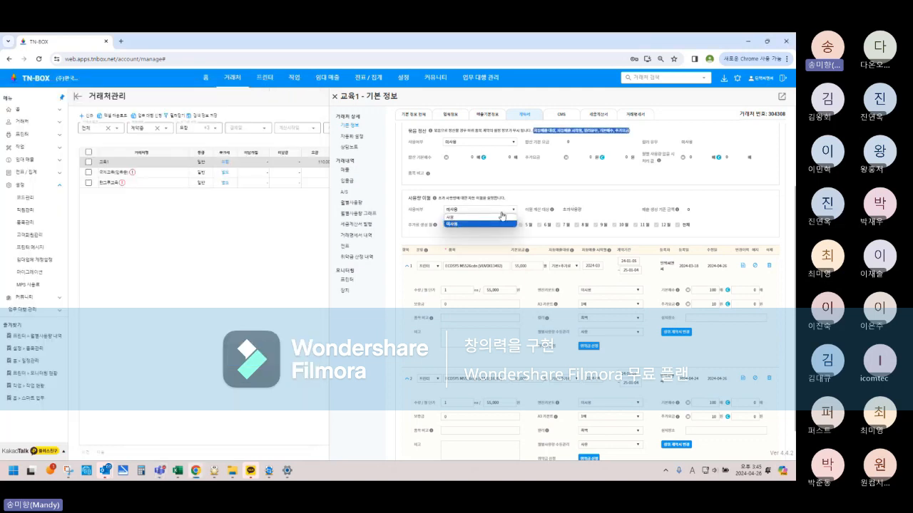
left_click(485, 218)
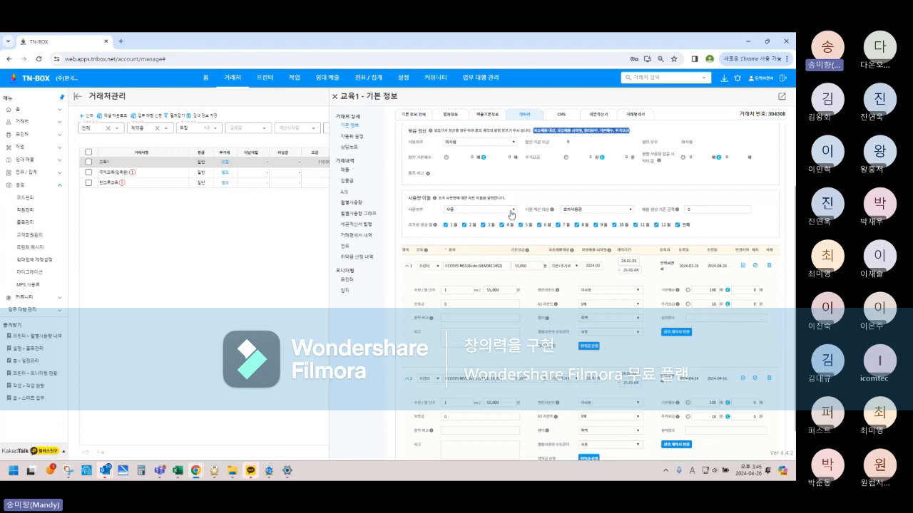
left_click(612, 211)
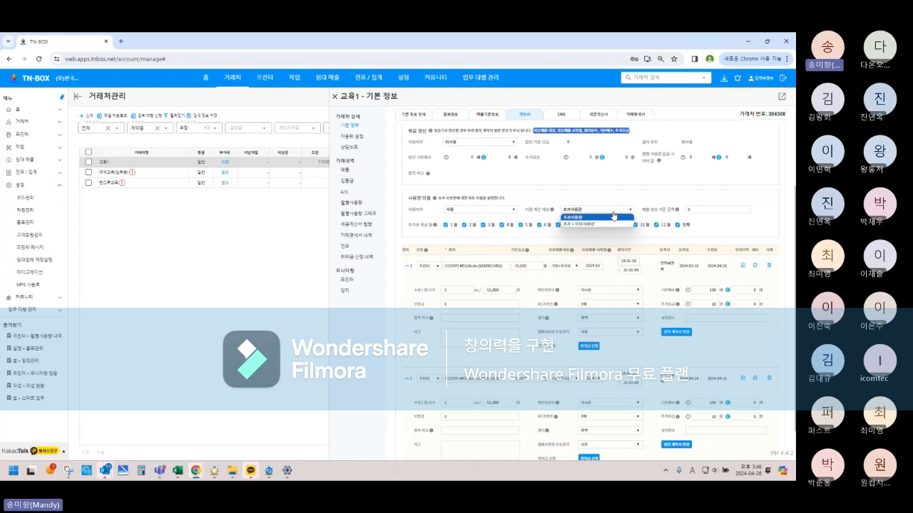
left_click(613, 215)
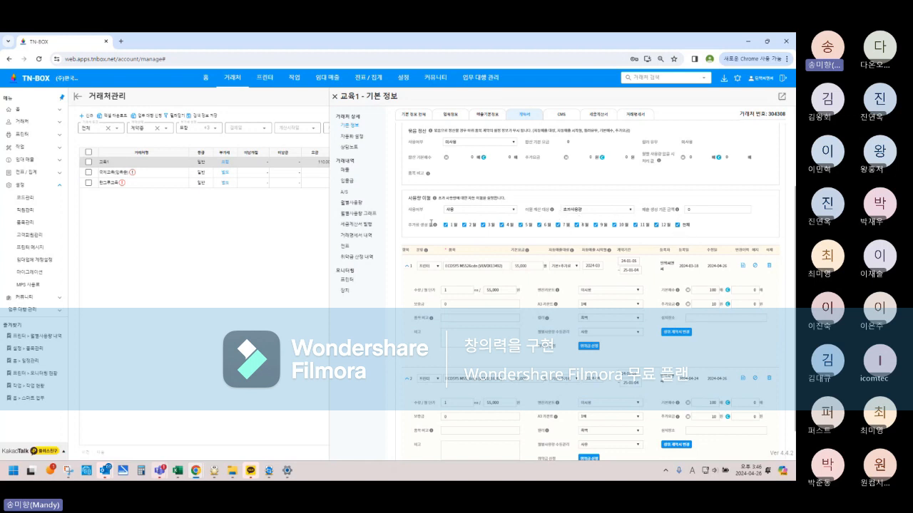
- Limit the additional-fee generation months (추가료 생성 월) to 3월, 6월, 9월 and 12월
left_click(685, 226)
left_click(484, 225)
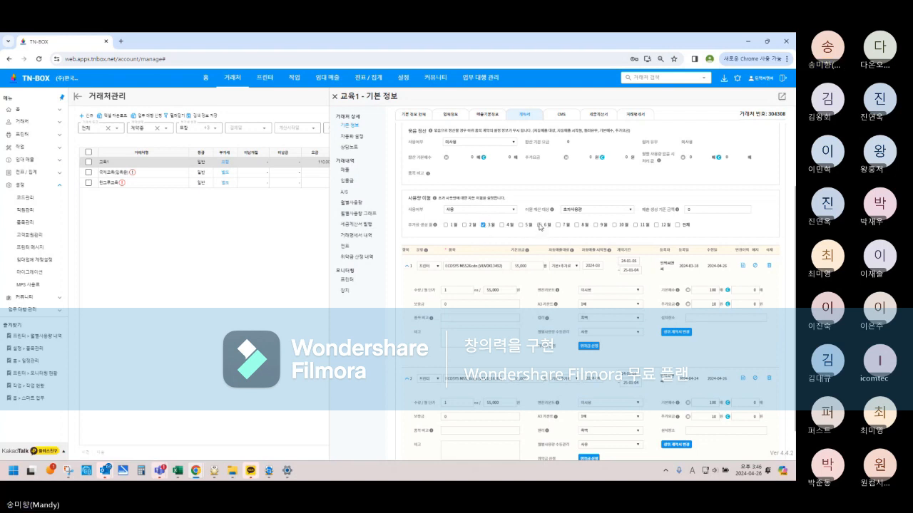
left_click(540, 226)
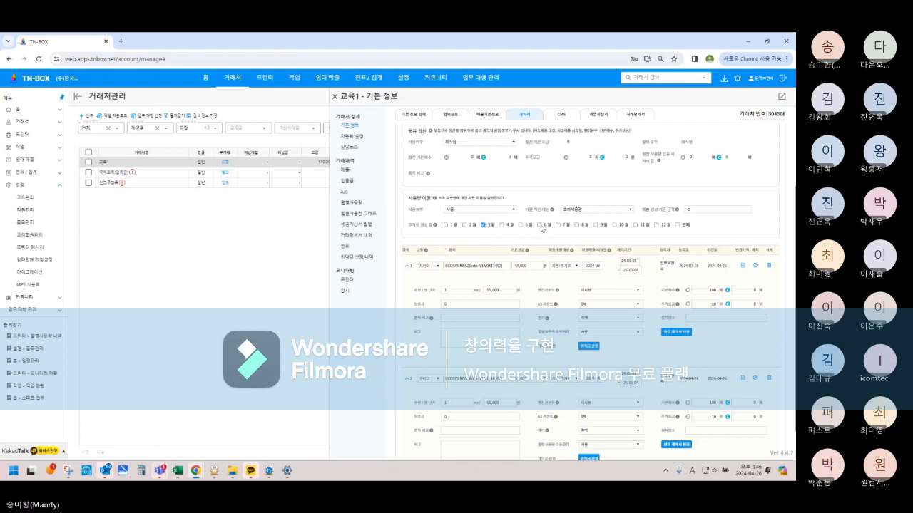
left_click(596, 226)
left_click(657, 227)
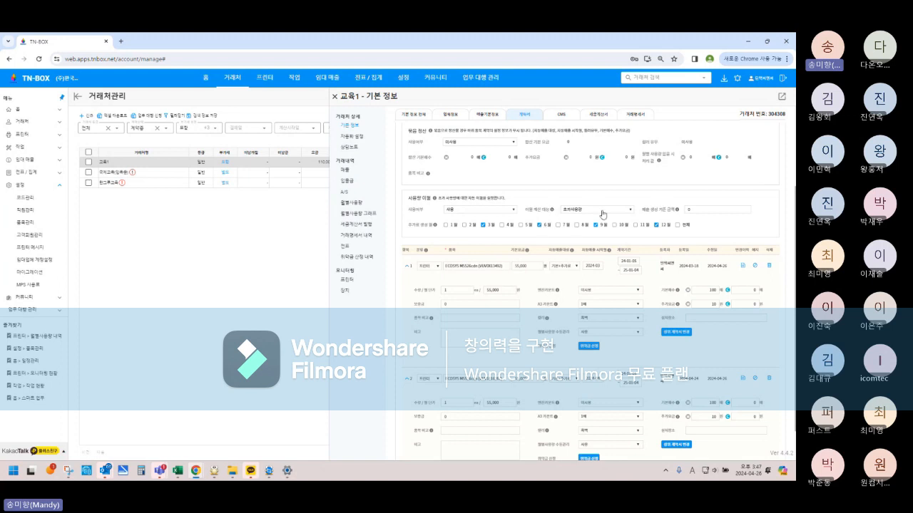
double_click(716, 289)
left_click(445, 225)
left_click(446, 225)
left_click(464, 225)
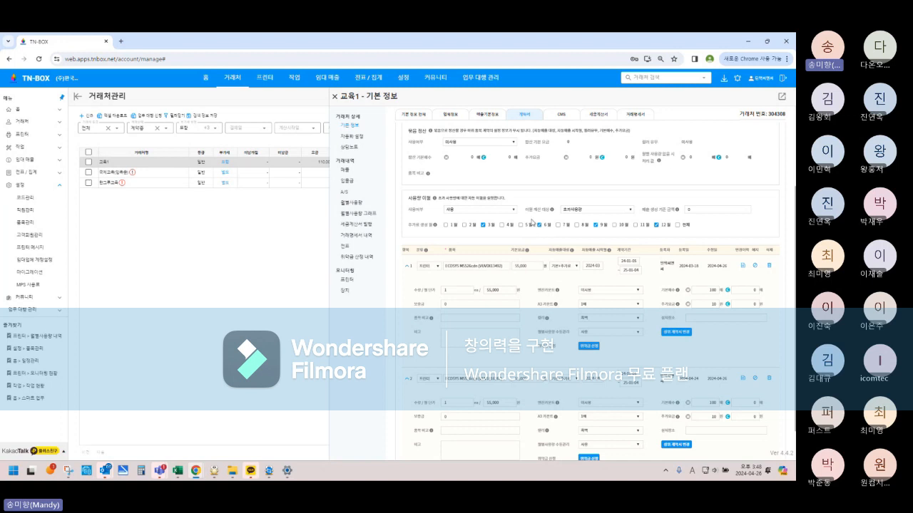
- Set the carryover calculation target (이월 계산 대상) to 초과 + 미달사용량, comparing it with the 초과사용량 option
left_click(594, 209)
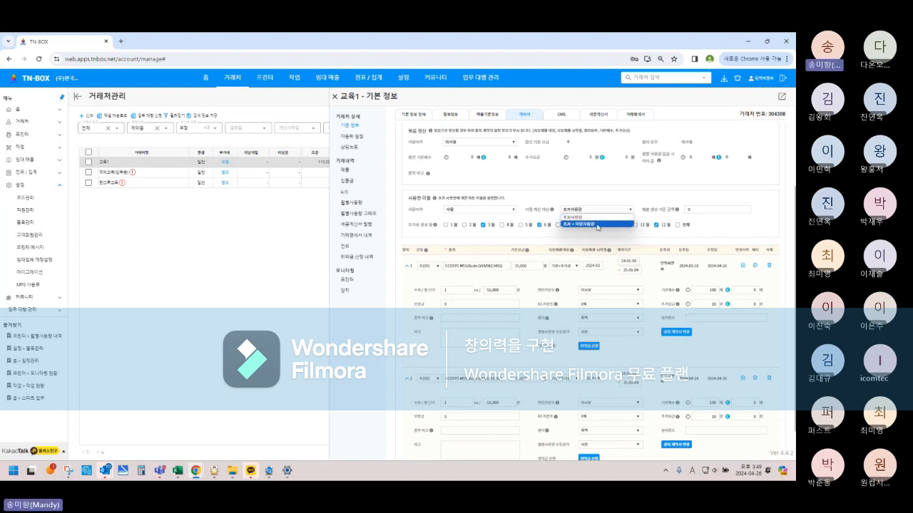
left_click(597, 225)
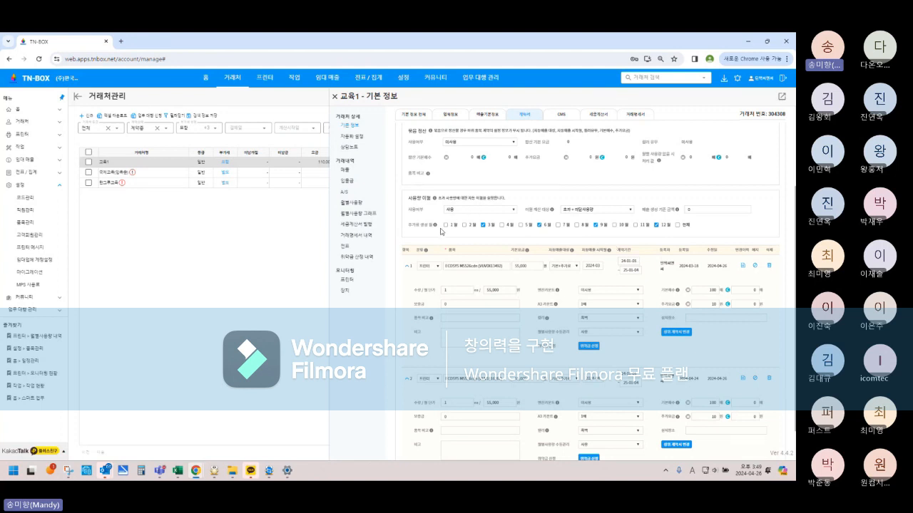
double_click(714, 290)
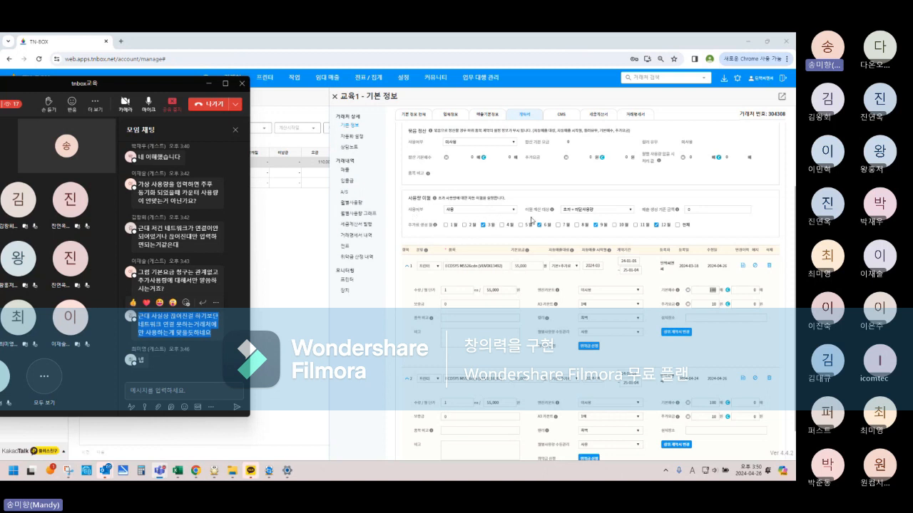
left_click(596, 211)
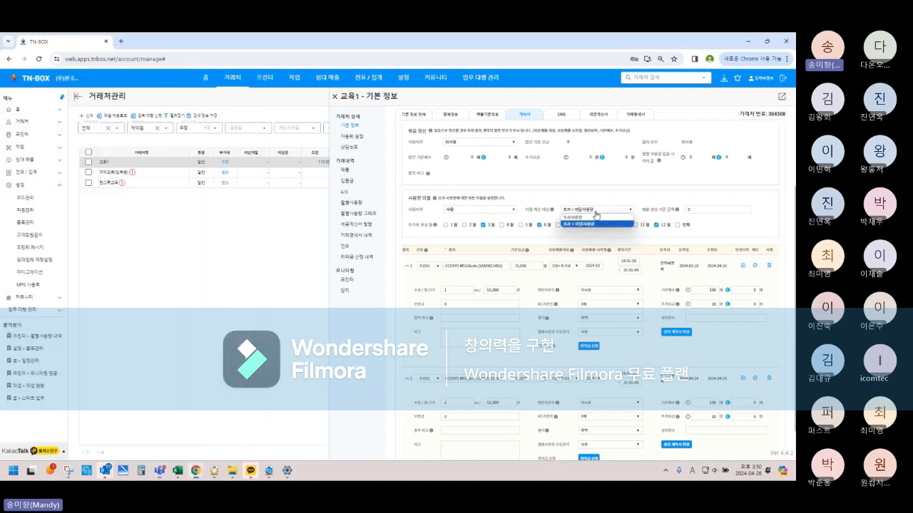
left_click(574, 217)
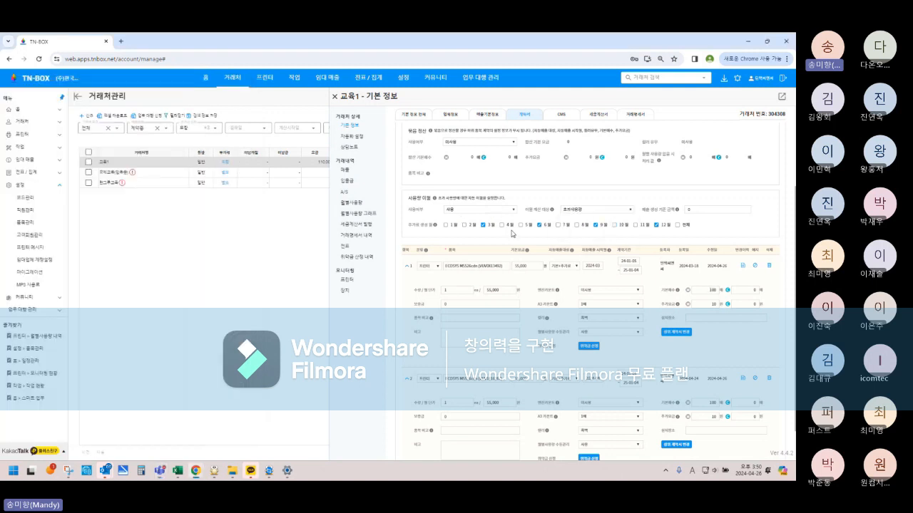
left_click(585, 211)
left_click(580, 226)
- Check the meeting chat and set the carryover's sales generation base amount (매출 생성 기준 금액) to 1
mouse_move(161, 471)
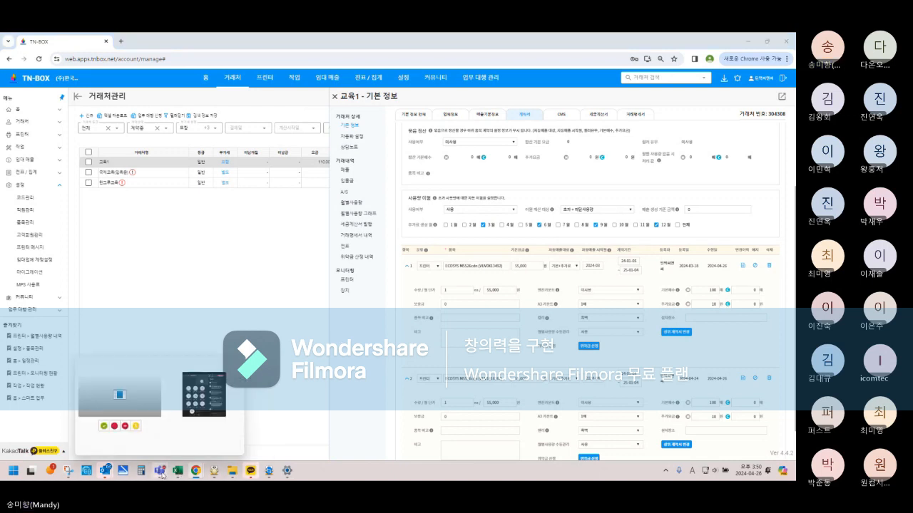
left_click(200, 412)
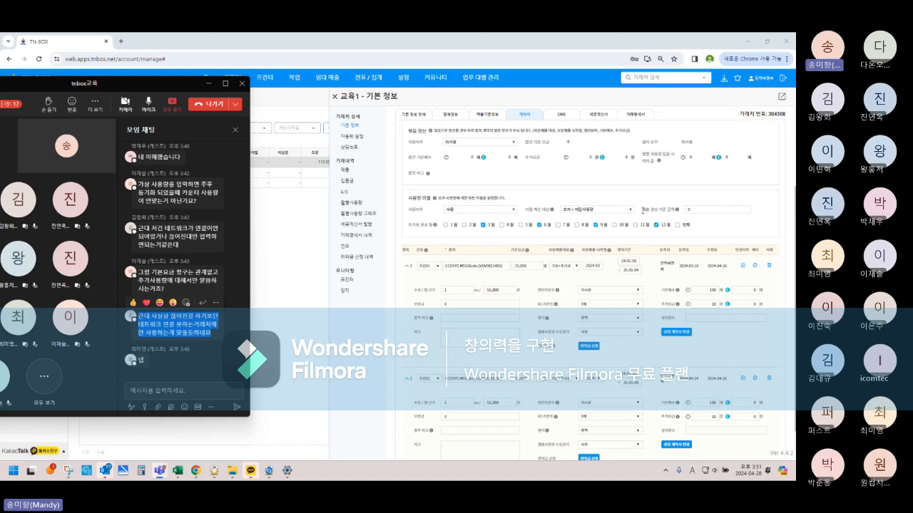
double_click(691, 211)
left_click(699, 209)
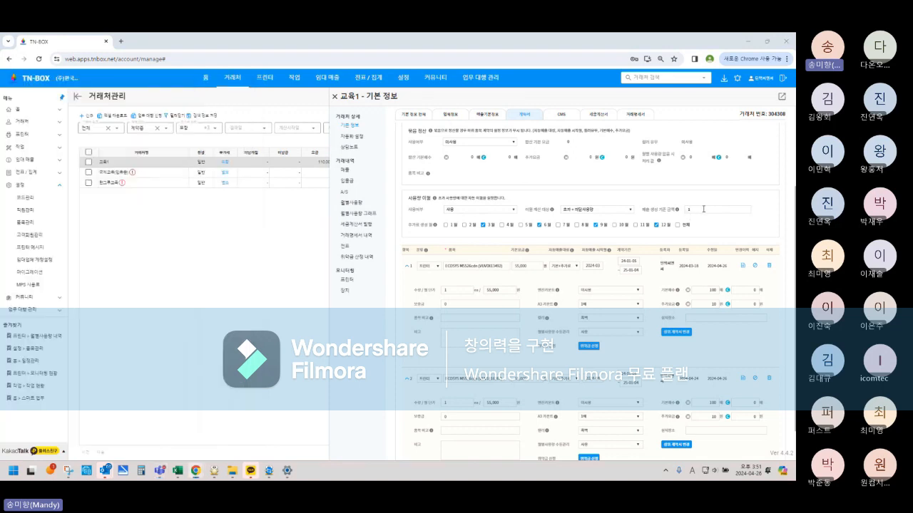
- Examine the chat questions on one-year settlement billing alongside the carryover target and the first contract's automatic sales target options
key("alt+Tab")
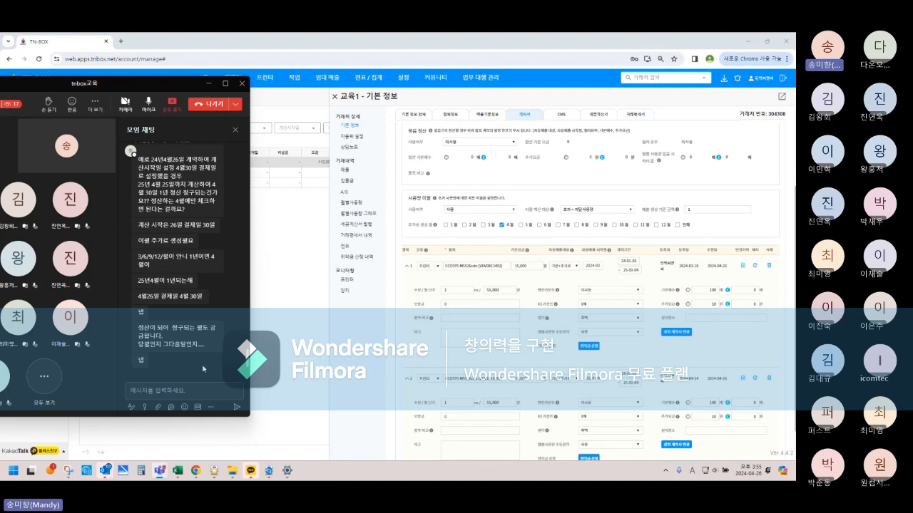
left_click(608, 210)
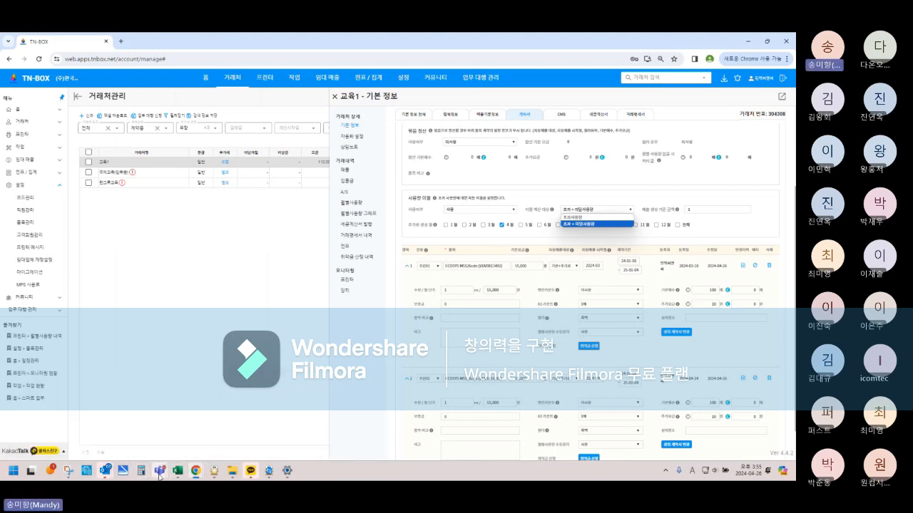
mouse_move(159, 477)
left_click(196, 388)
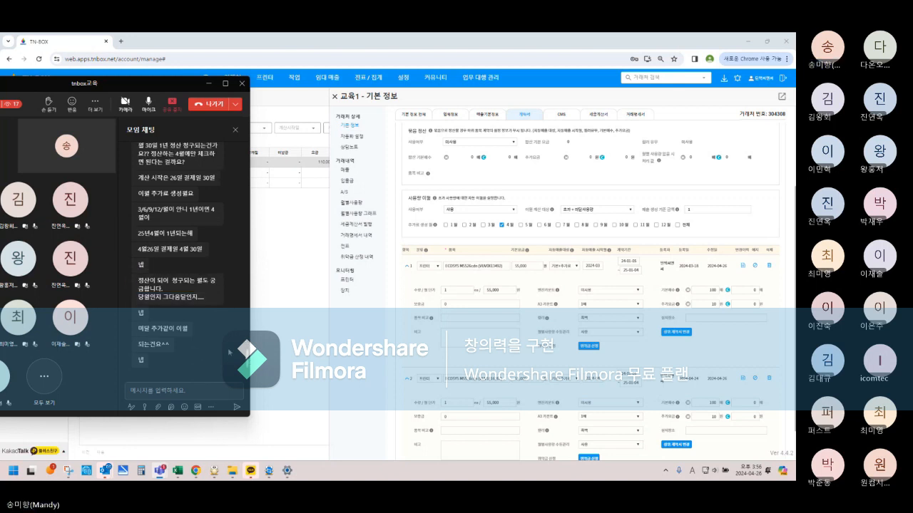
scroll(226, 352, "up", 1)
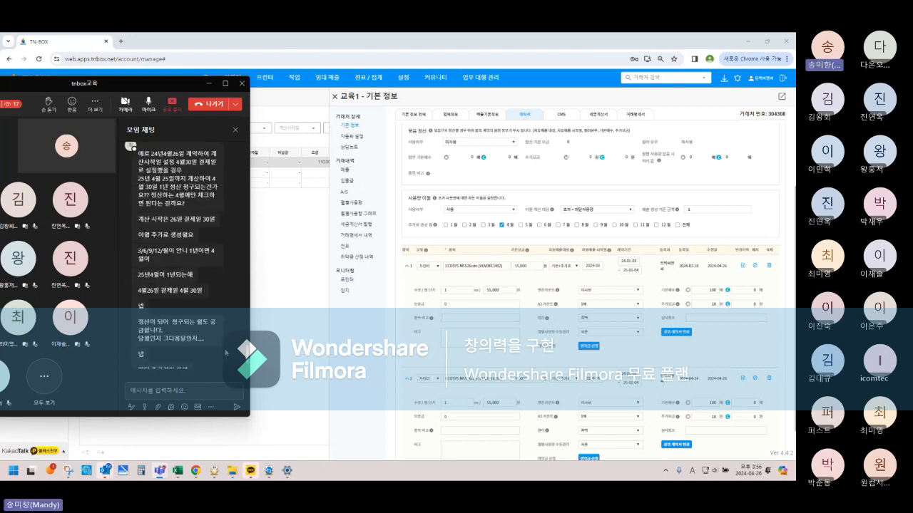
left_click(570, 266)
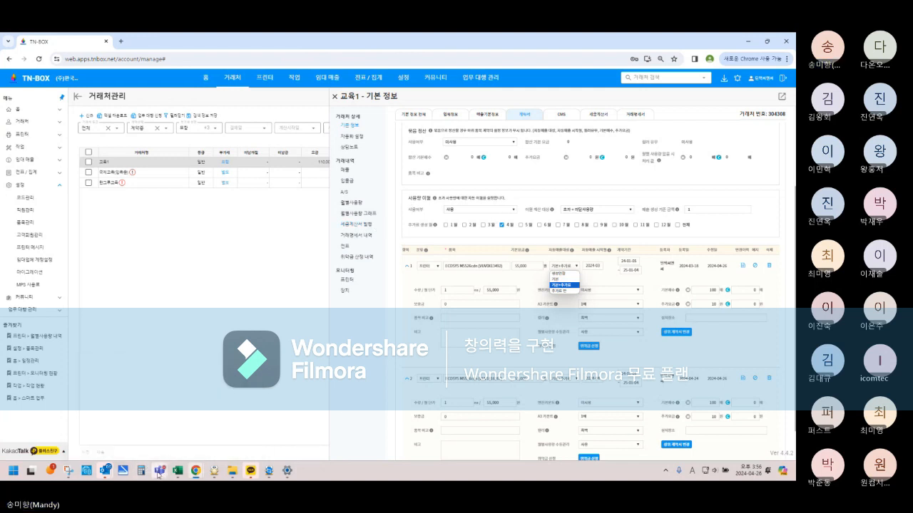
left_click(204, 410)
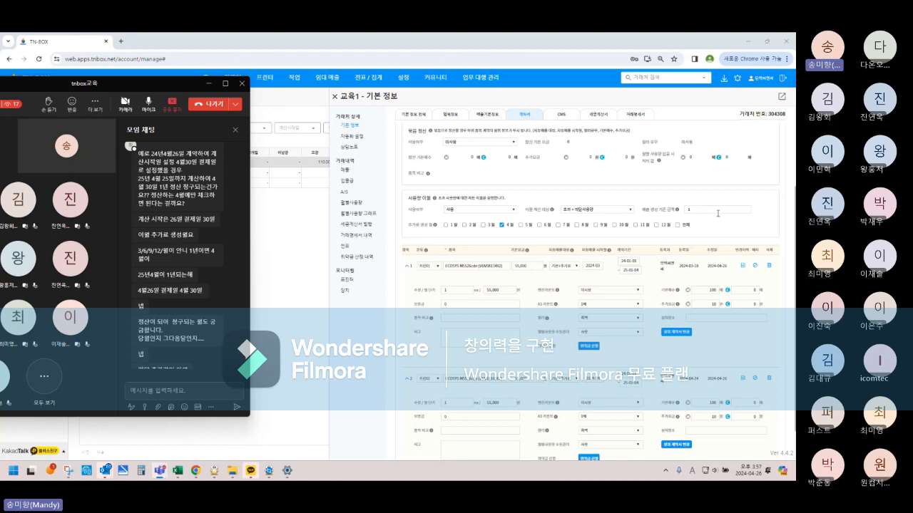
scroll(718, 214, "up", 1)
left_click(700, 250)
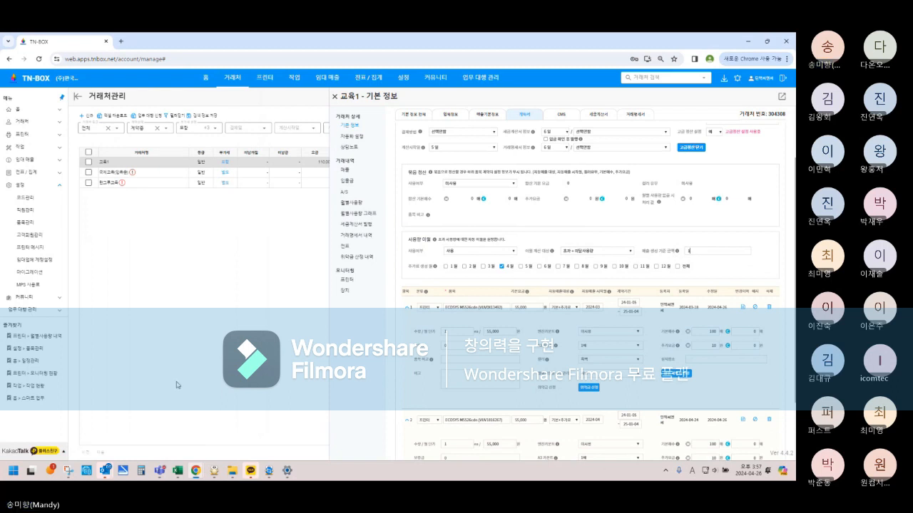
mouse_move(174, 475)
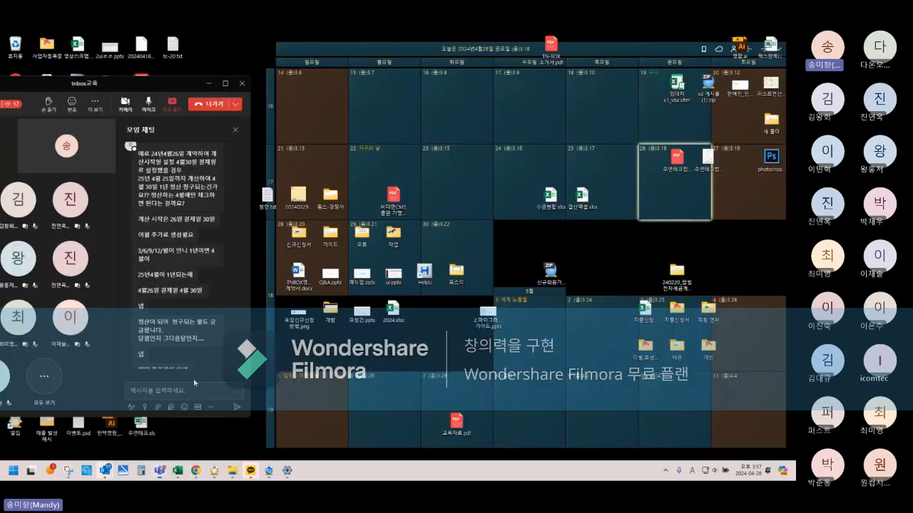
left_click(196, 383)
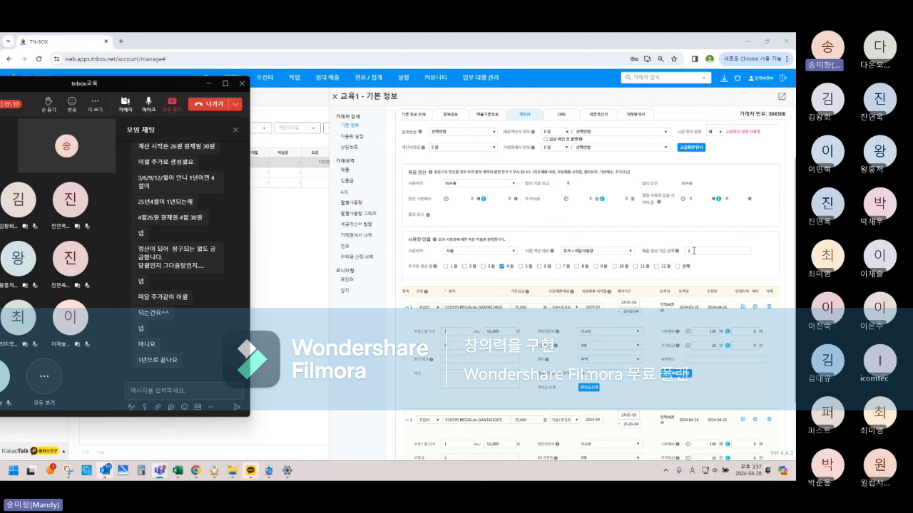
- Set the usage carryover's sales generation base amount (매출 생성 기준 금액) to 0, consulting the meeting chat
left_click(687, 251)
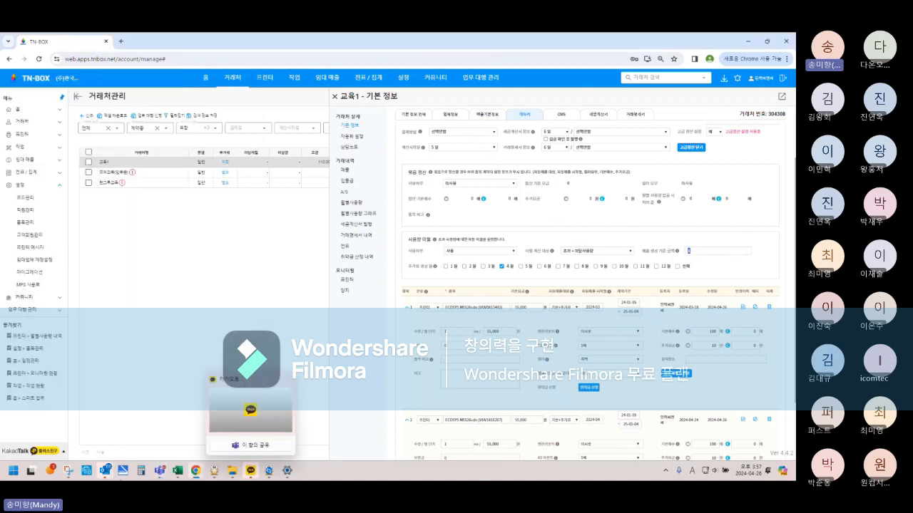
mouse_move(162, 471)
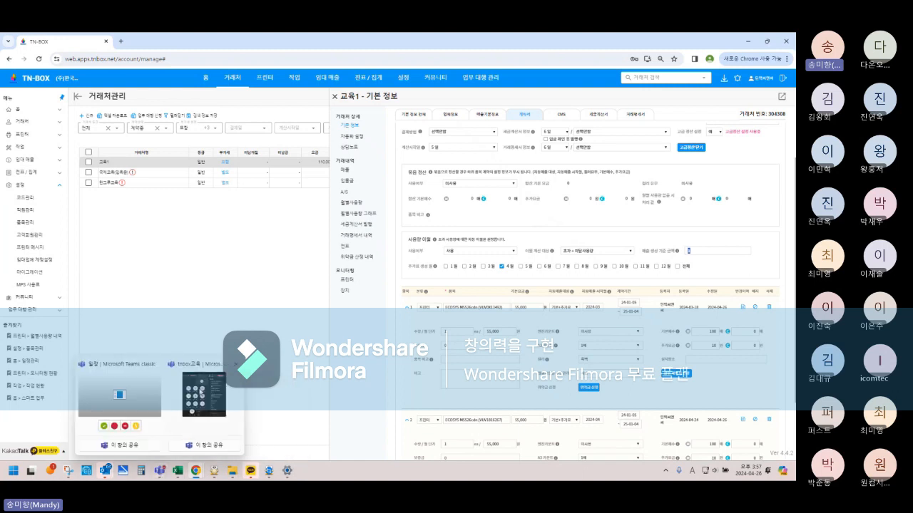
left_click(200, 390)
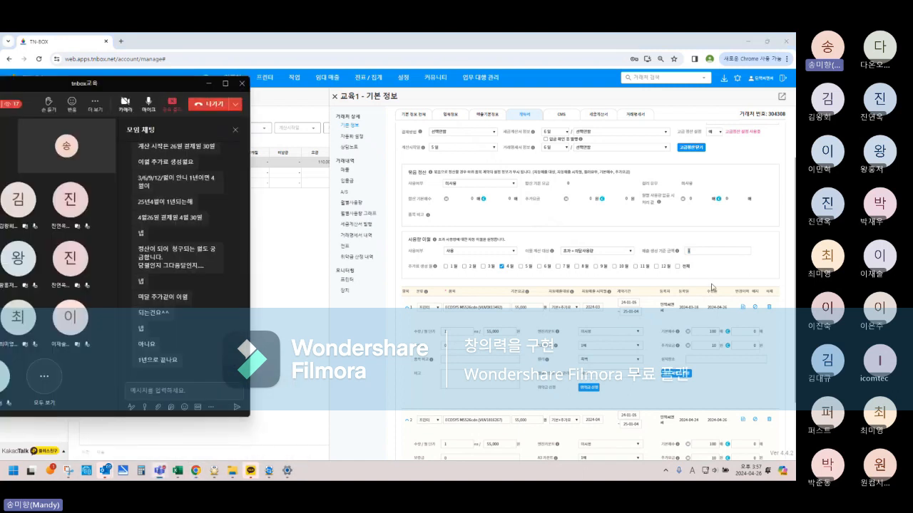
left_click(705, 253)
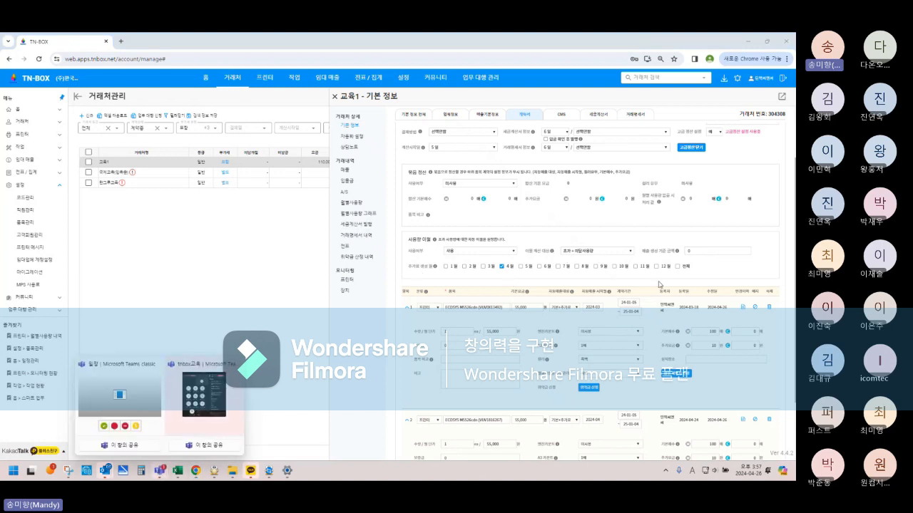
left_click(502, 266)
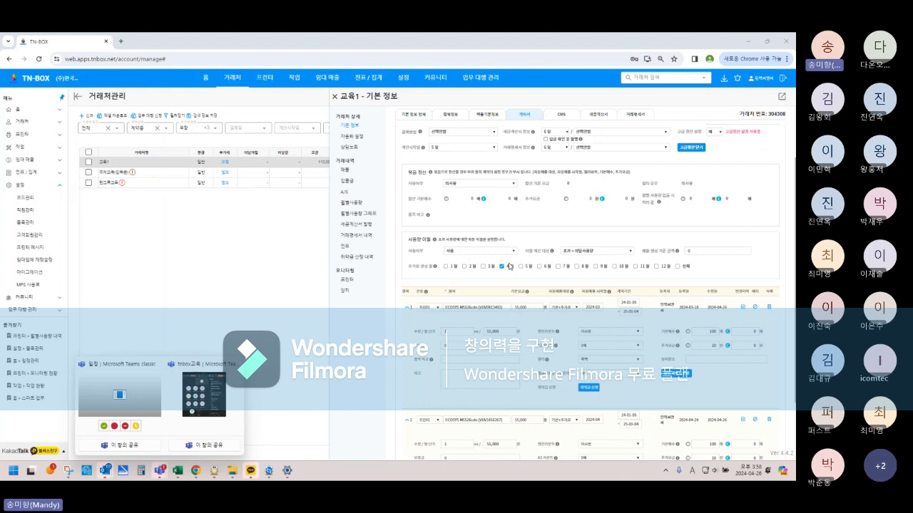
- Review the attendees' chat questions about settlement and set the sales generation base amount (매출 생성 기준 금액) to 1
left_click(194, 394)
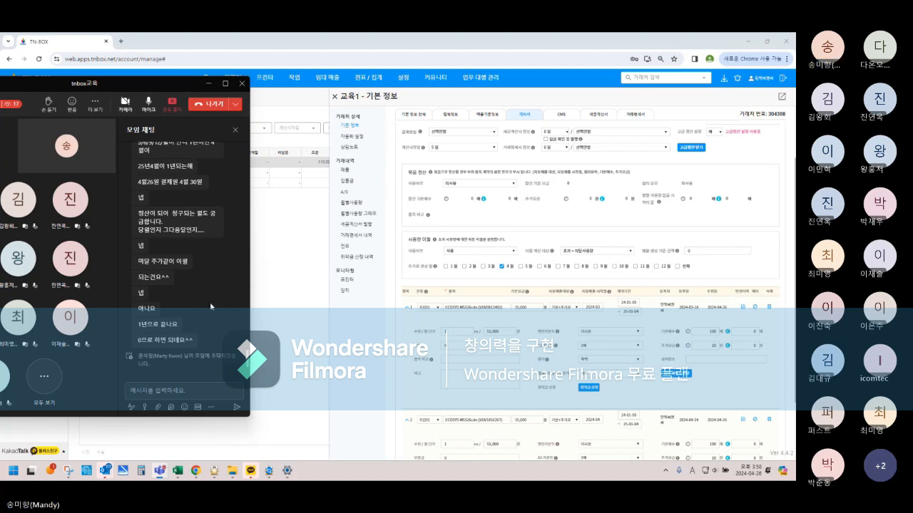
scroll(207, 311, "up", 3)
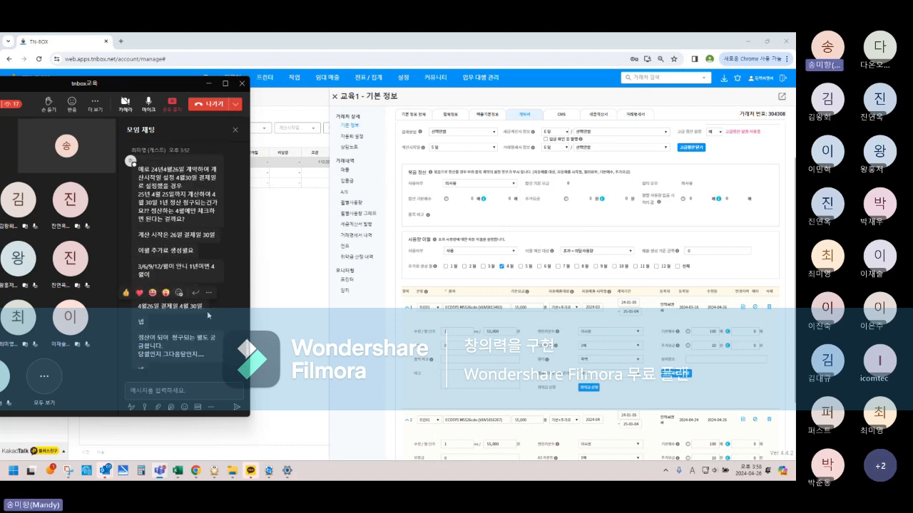
scroll(207, 311, "down", 4)
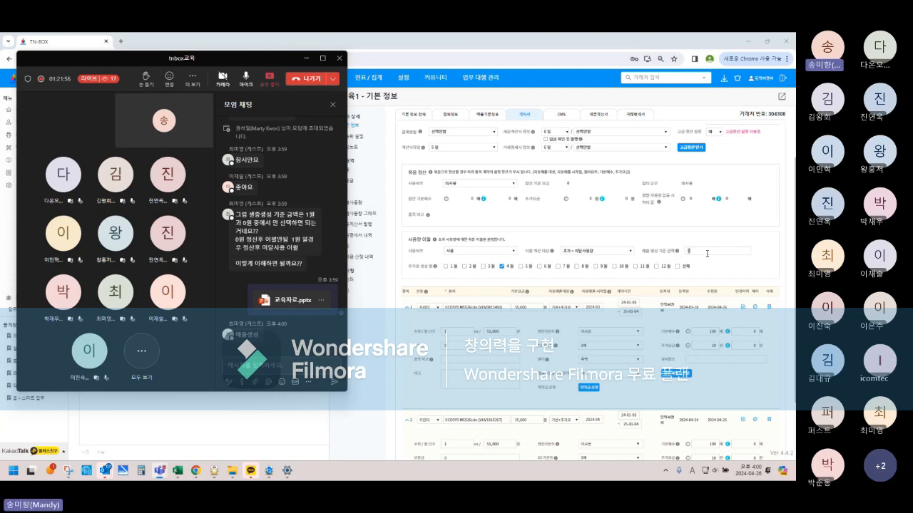
double_click(707, 253)
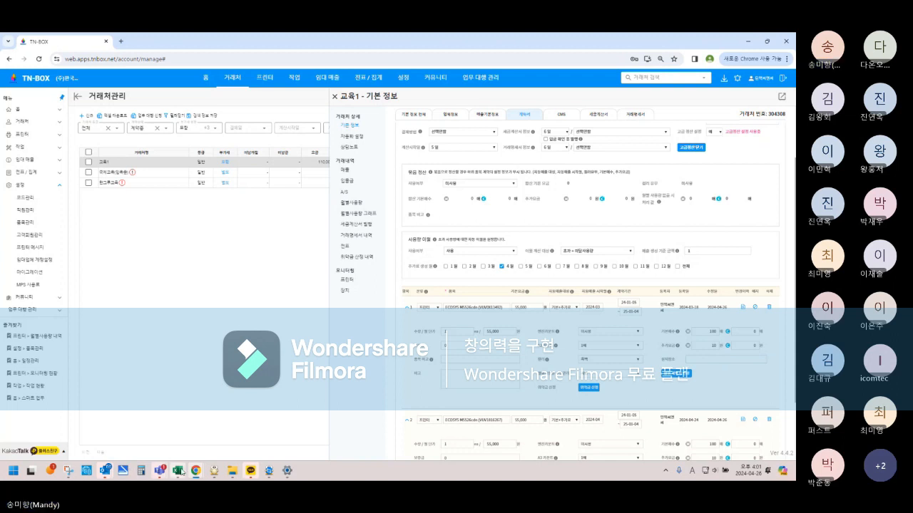
mouse_move(162, 471)
left_click(203, 386)
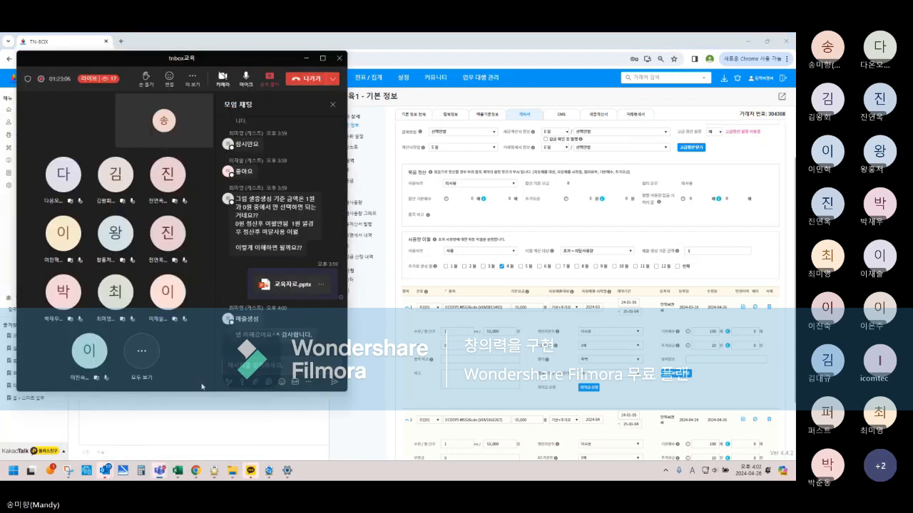
- Open the monthly usage management (월별사용량 관리) page and show the usage for June 2024
left_click(10, 134)
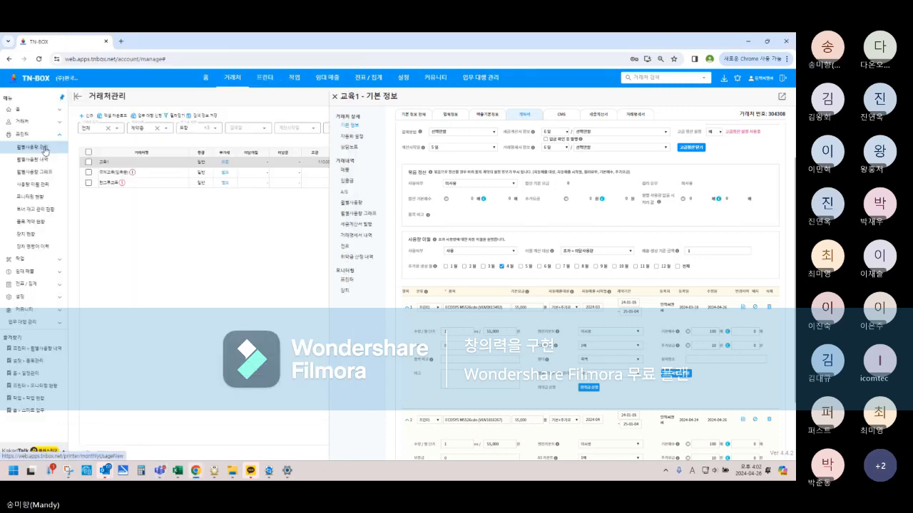
left_click(43, 148)
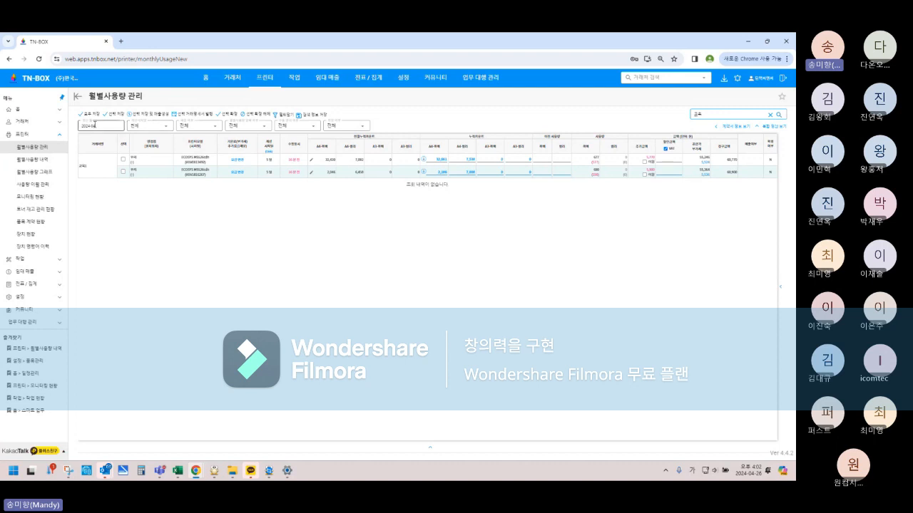
left_click(100, 127)
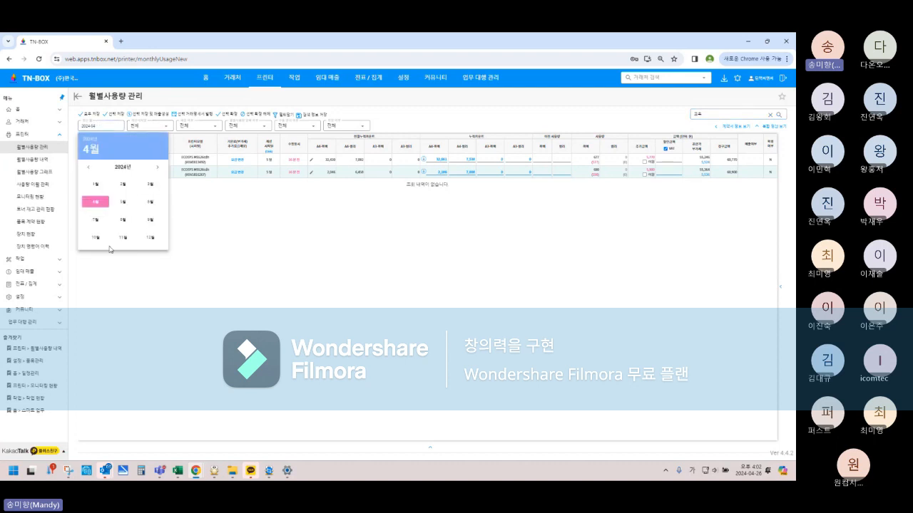
left_click(150, 208)
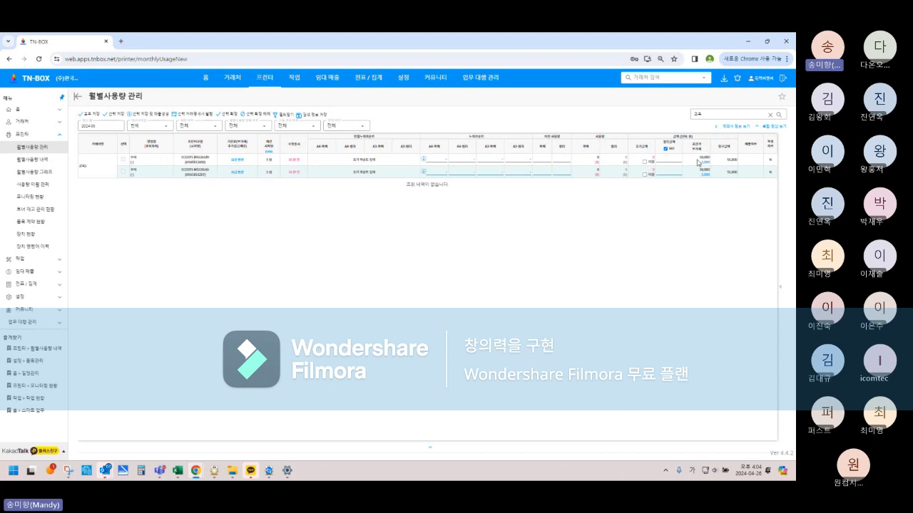
- Change the usage month to March 2024 and show the rental contract information for the first printer
left_click(103, 125)
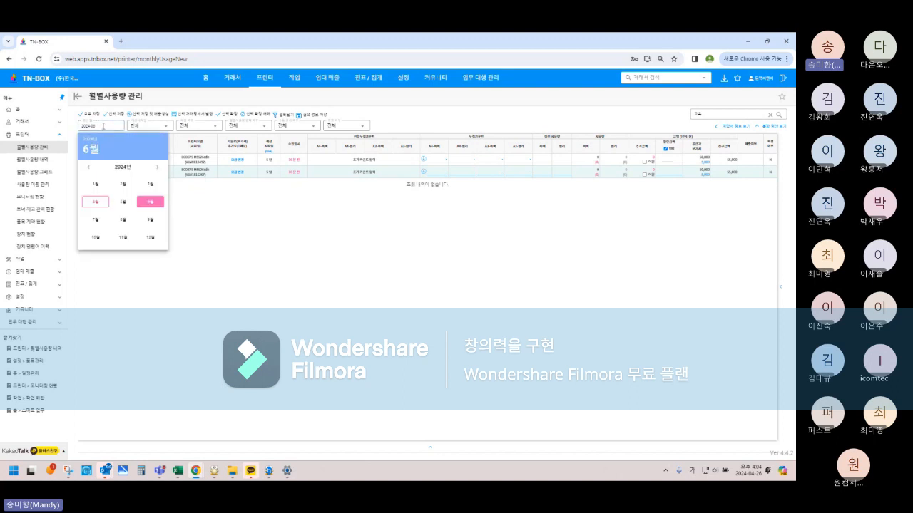
left_click(150, 184)
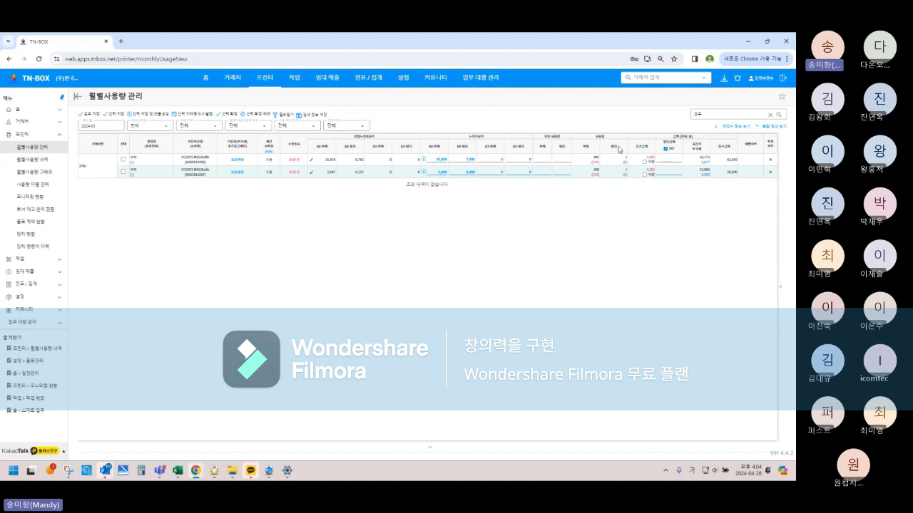
left_click(595, 161)
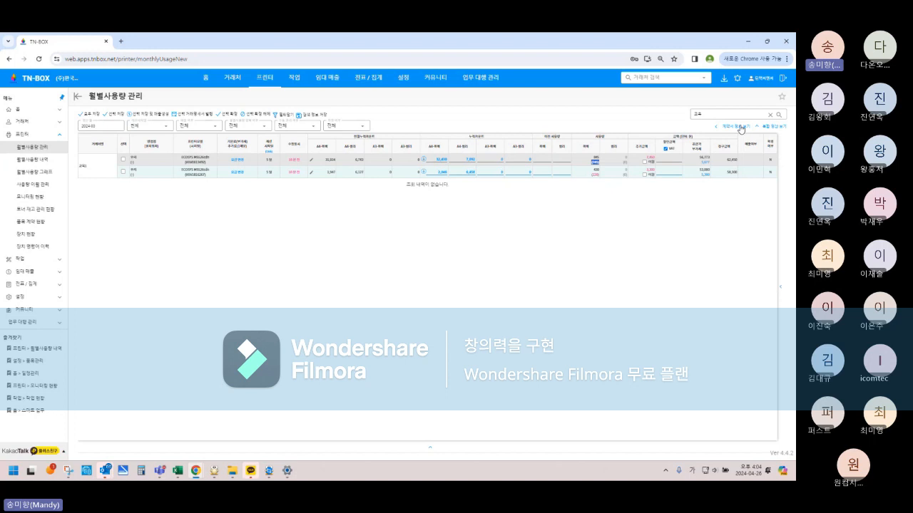
left_click(185, 162)
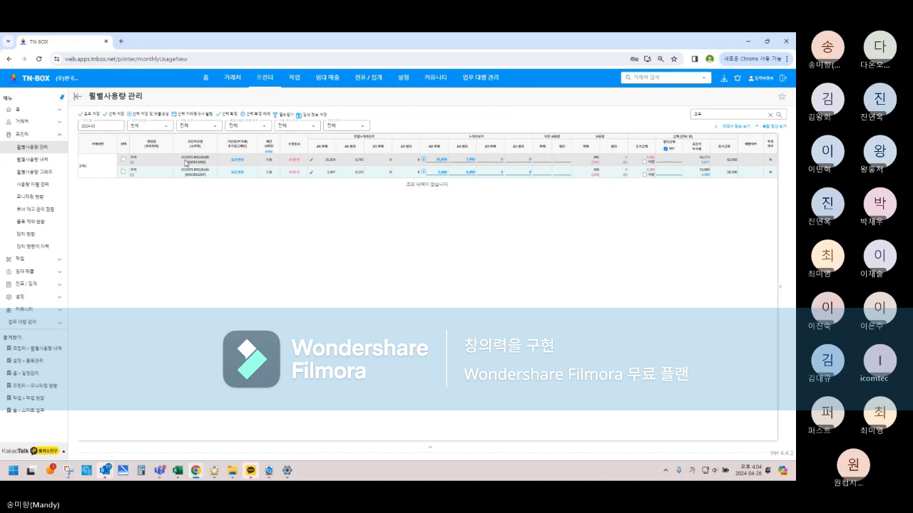
left_click(740, 128)
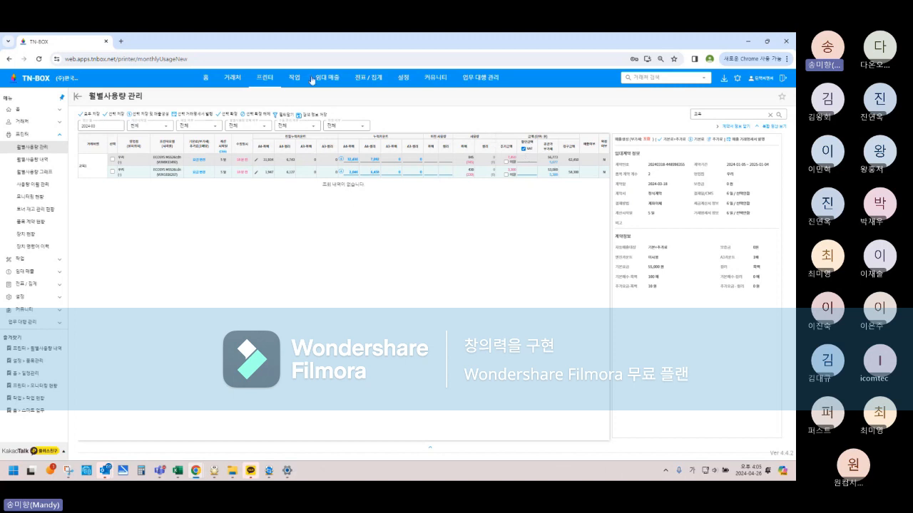
- Review client 교육1's contract details and monthly usage history, closing the client information each time
left_click(94, 167)
left_click(535, 115)
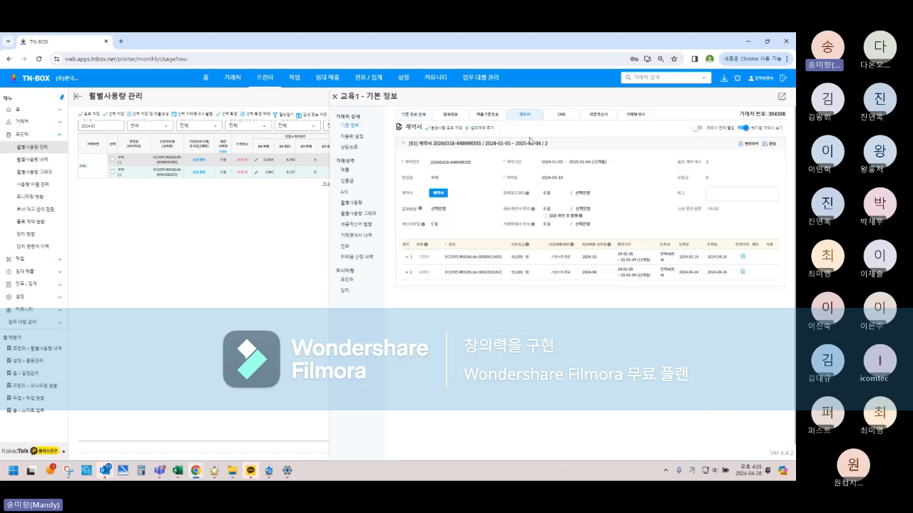
left_click(336, 96)
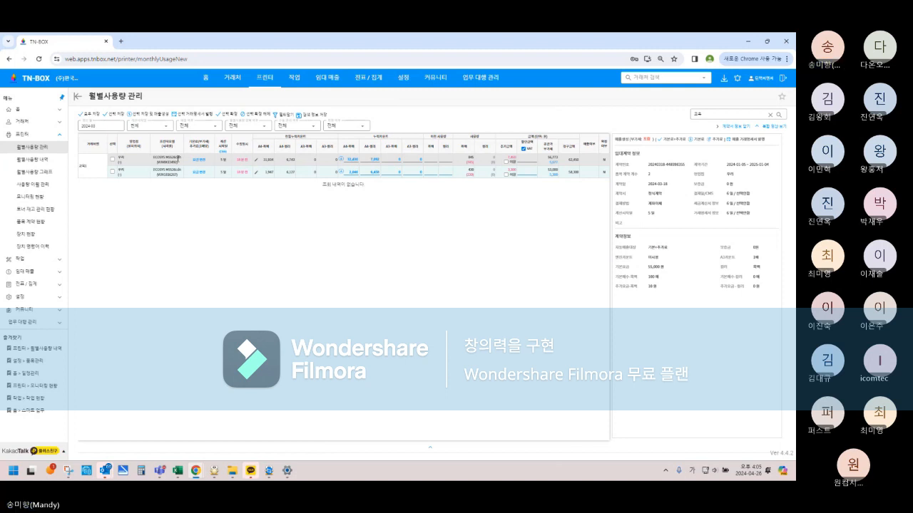
left_click(84, 167)
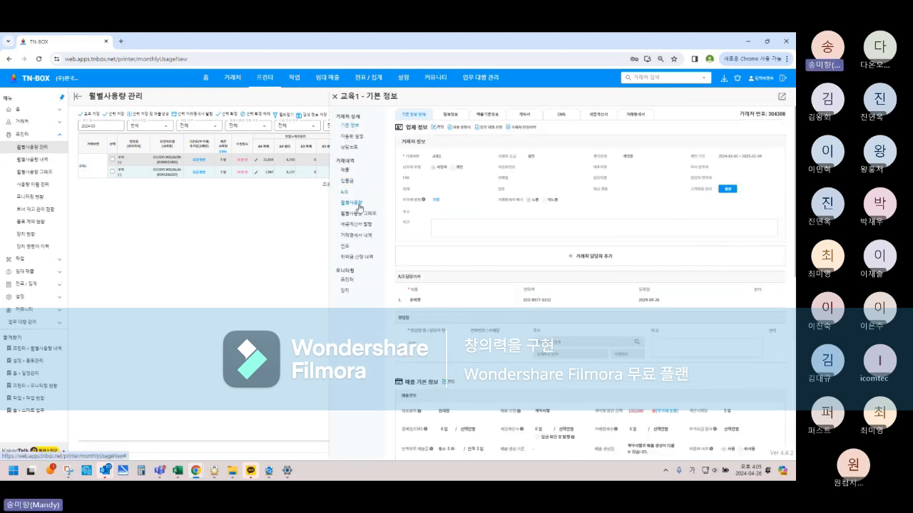
left_click(360, 206)
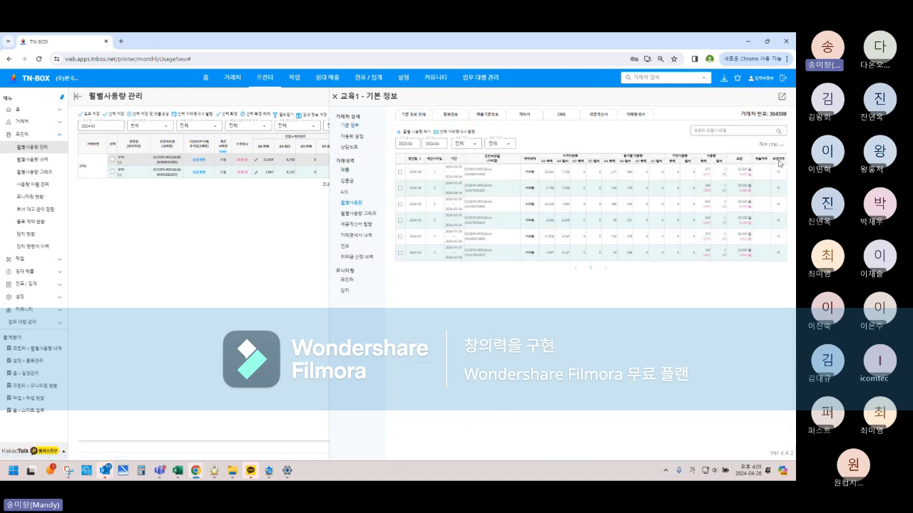
left_click(334, 95)
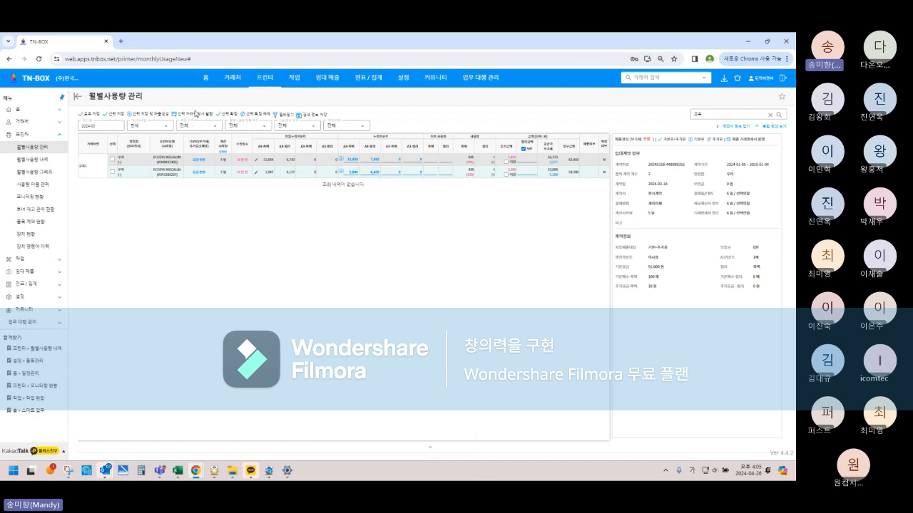
- Show the client's settlement section and limit its monthly usage list to the first ECOSYS M5526cdn printer
left_click(195, 118)
left_click(773, 127)
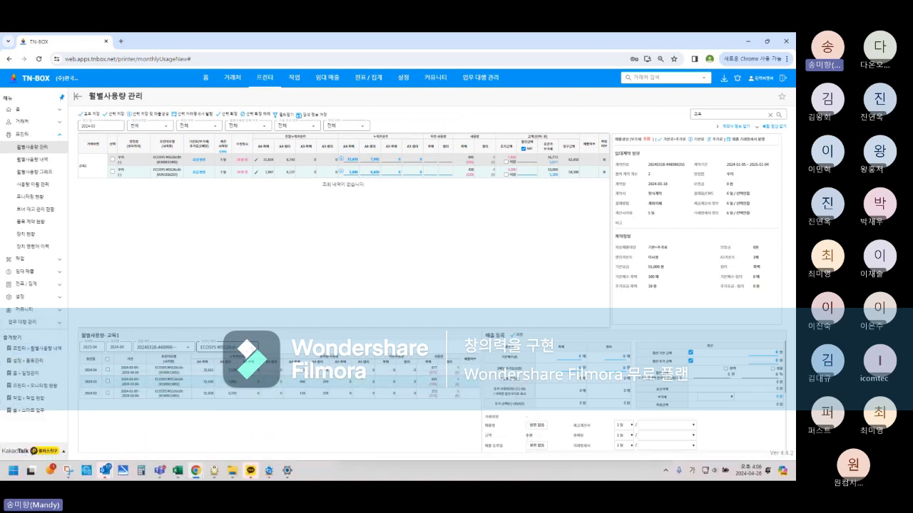
left_click(214, 347)
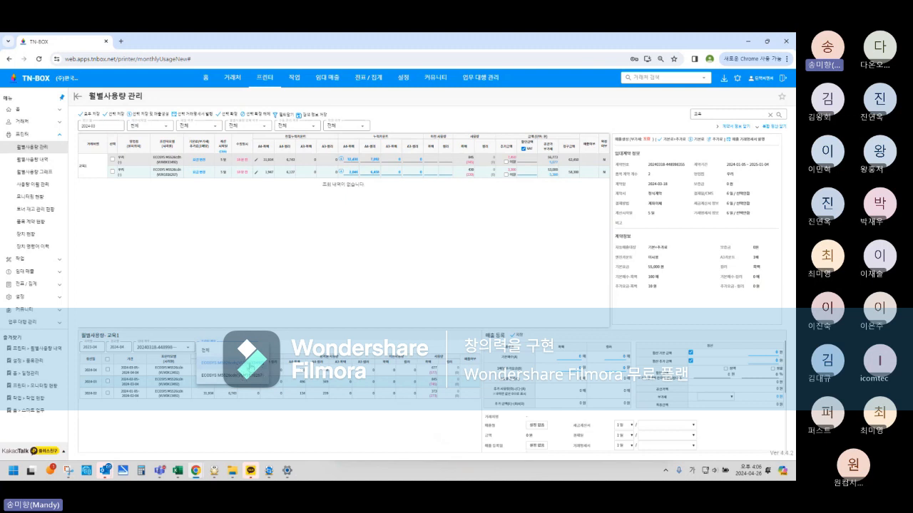
left_click(250, 364)
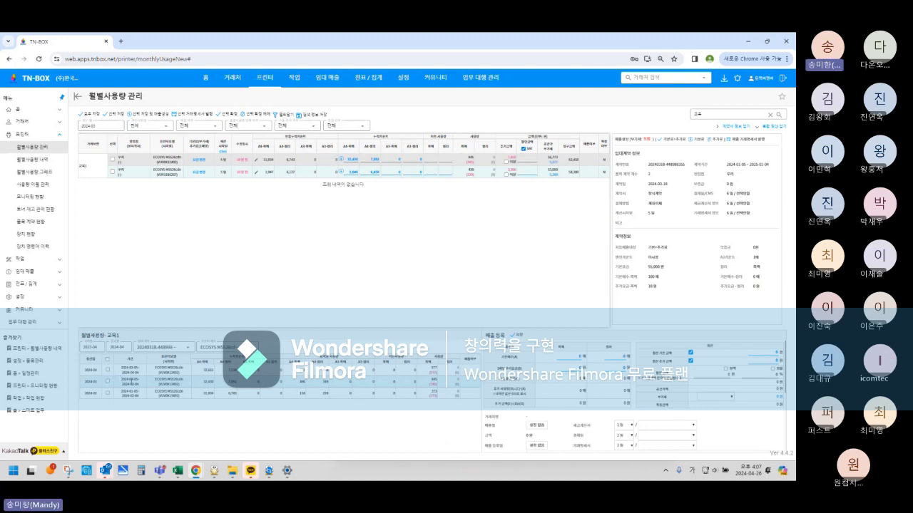
- Generate sales from all listed usage months, excluding the combined base amount and enabling the adjustment option below the additional amount
left_click(107, 359)
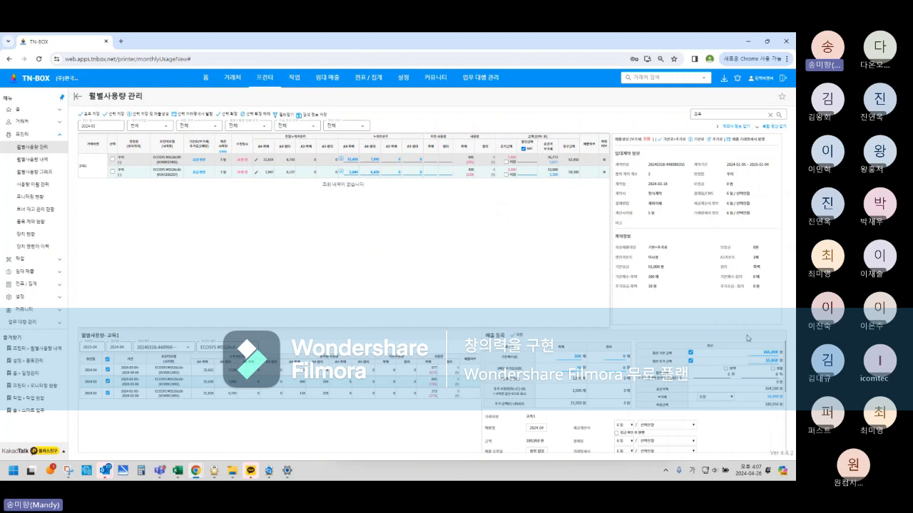
left_click(690, 353)
left_click(727, 368)
left_click(519, 335)
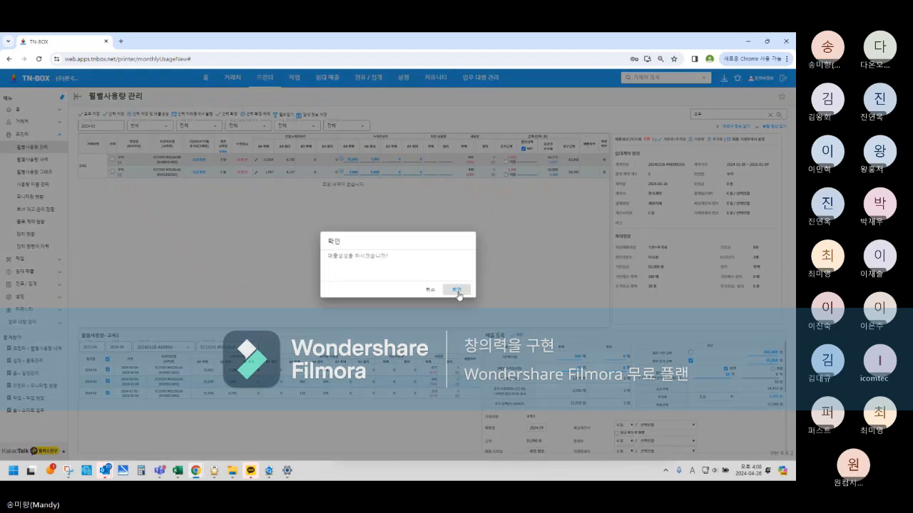
left_click(457, 291)
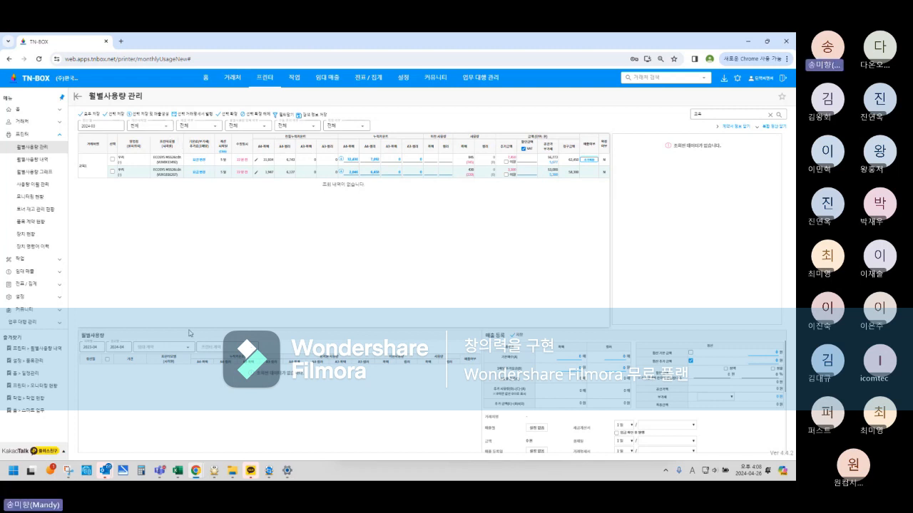
- Reload the client's settlement usage for all printers (전체) and select every monthly row
left_click(141, 162)
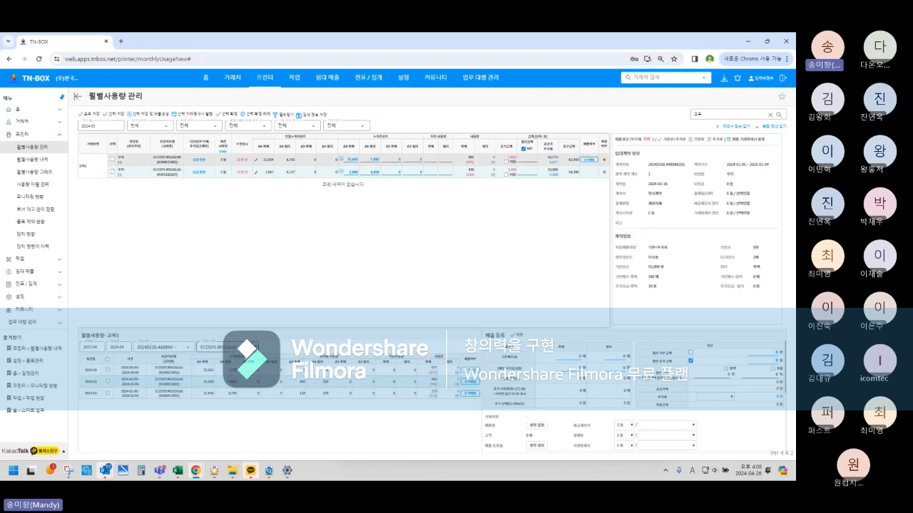
left_click(246, 348)
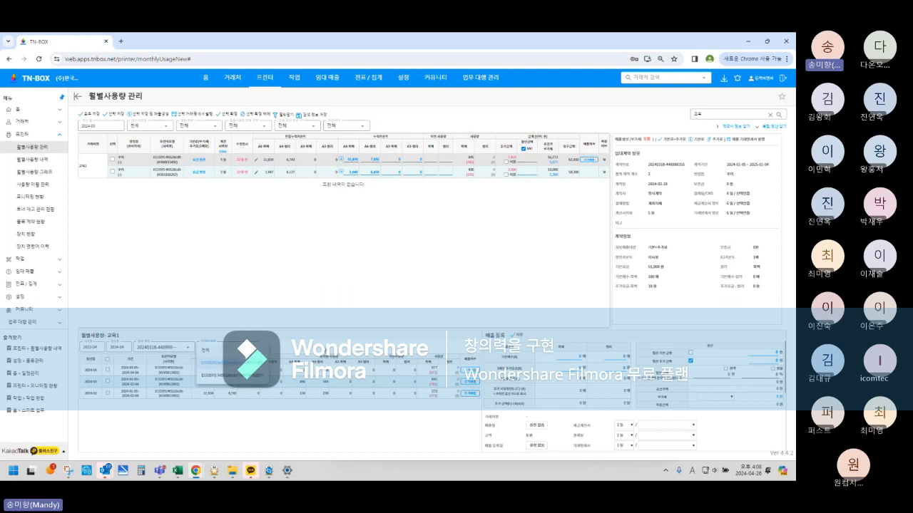
left_click(232, 351)
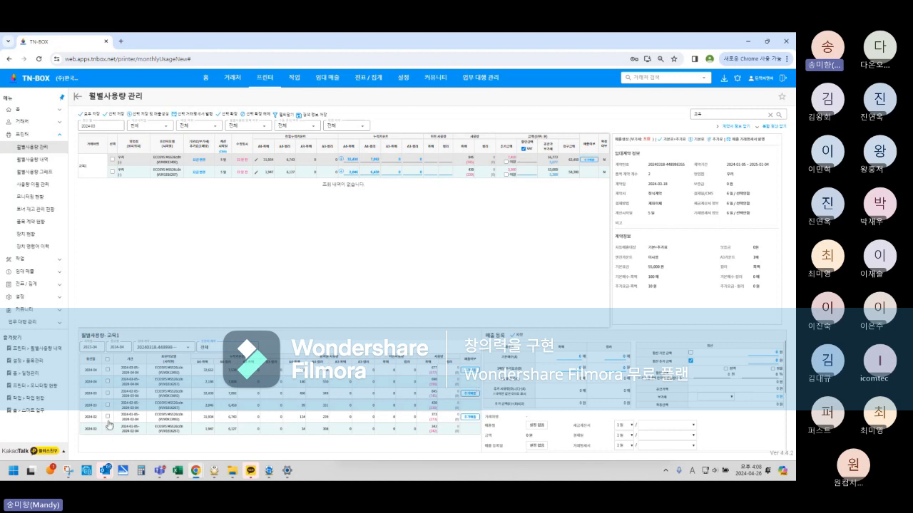
left_click(107, 363)
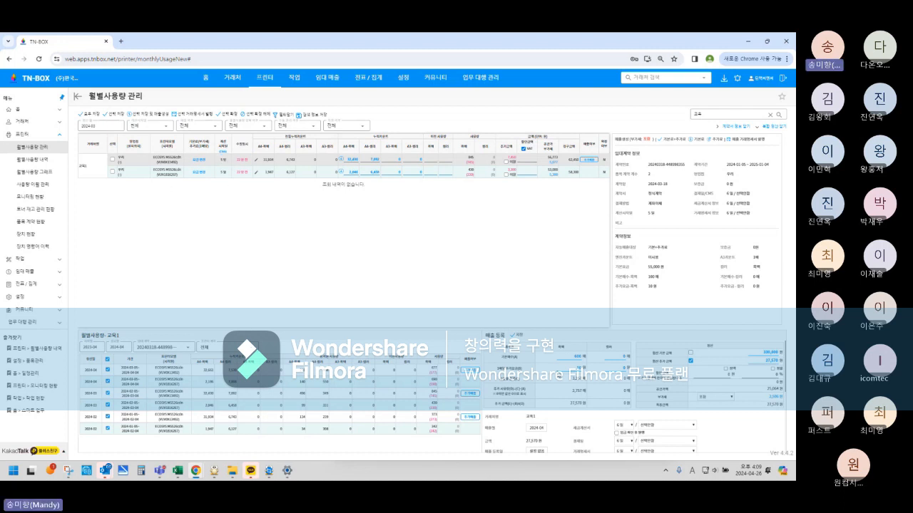
- Set the mono base page count for the sales entry to 600 and check the rental contract filter
left_click_drag(572, 356, 589, 358)
type("600")
left_click(163, 347)
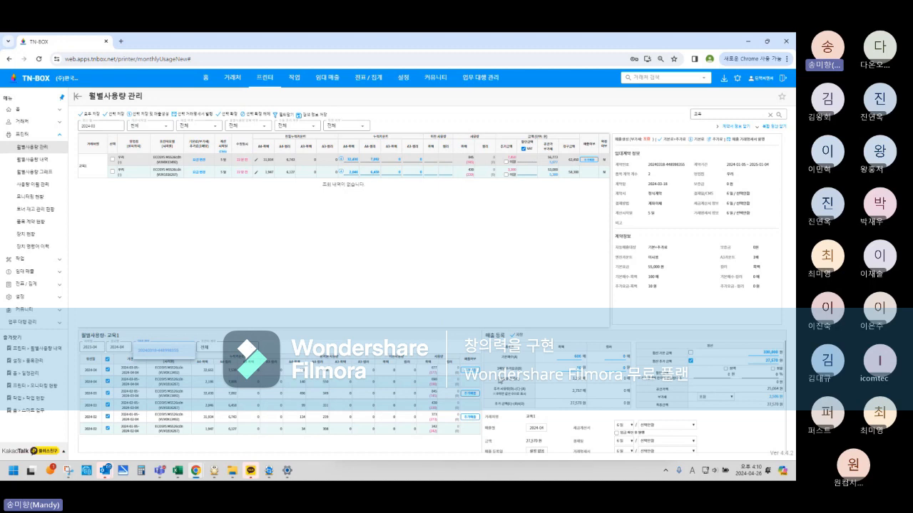
- Read the attendees' new question in the meeting chat and look over 교육1's contract in edit mode
mouse_move(197, 471)
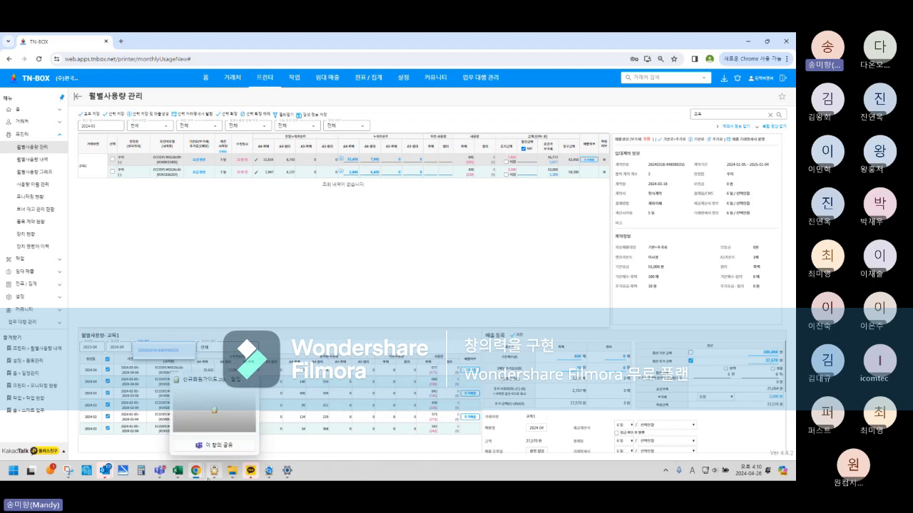
left_click(160, 472)
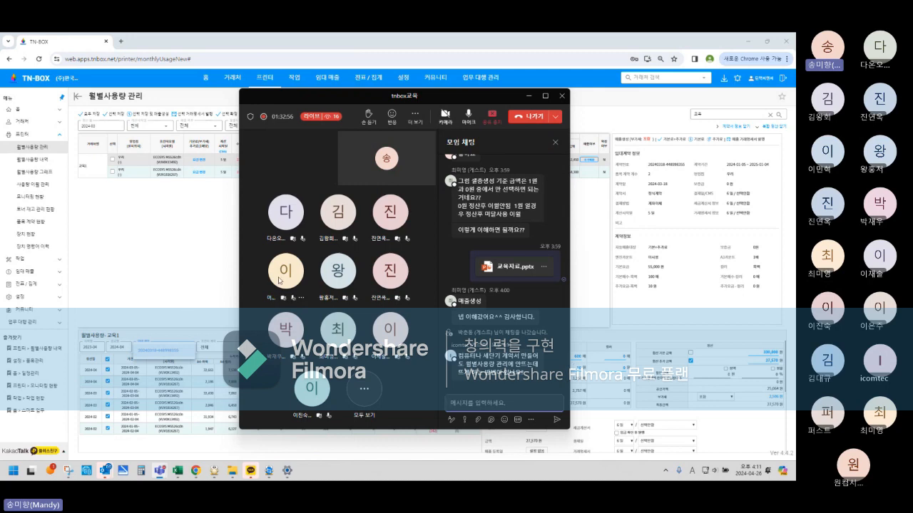
left_click(97, 169)
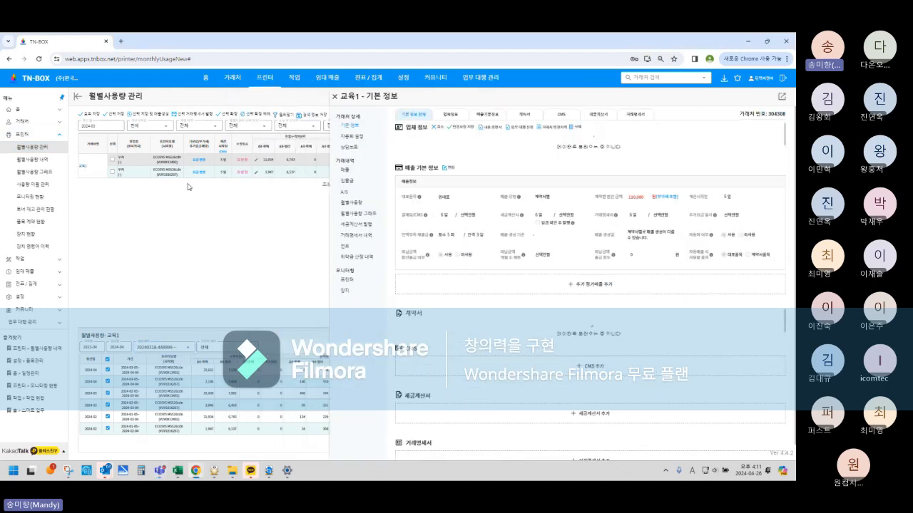
scroll(494, 380, "down", 5)
scroll(495, 379, "down", 1)
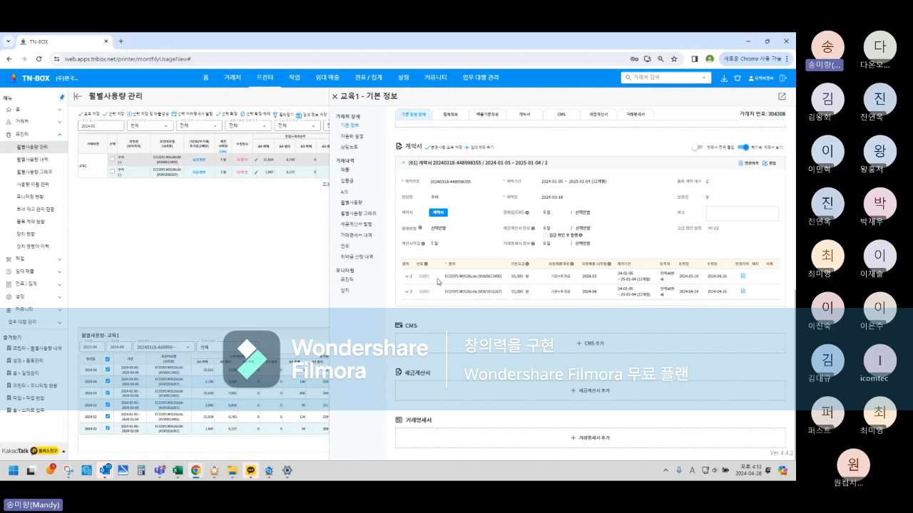
left_click(769, 167)
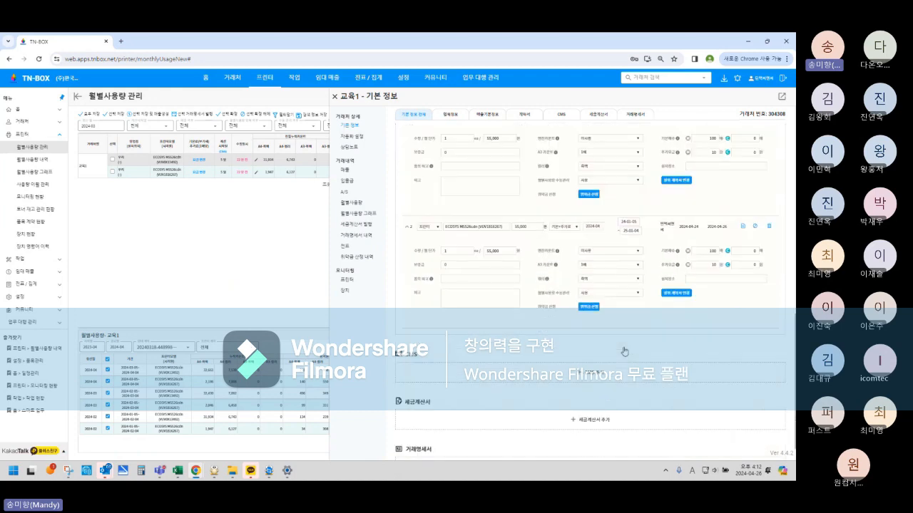
left_click(334, 96)
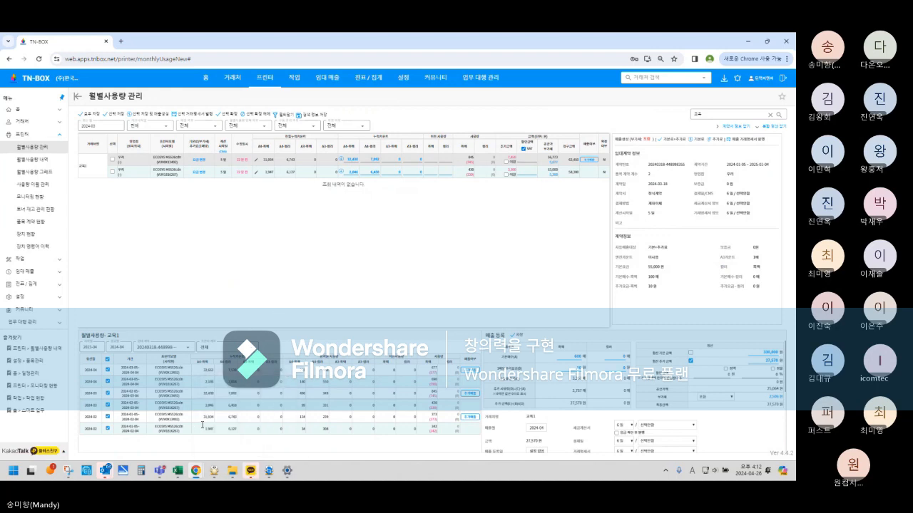
- Check the meeting chat, put 교육1's contract in edit mode and add a third item line with its product list open
mouse_move(160, 472)
left_click(202, 390)
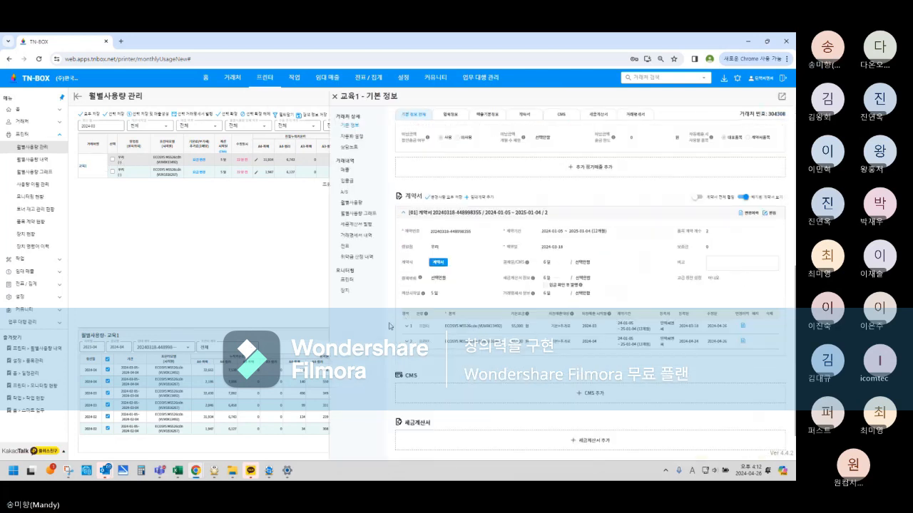
left_click(769, 213)
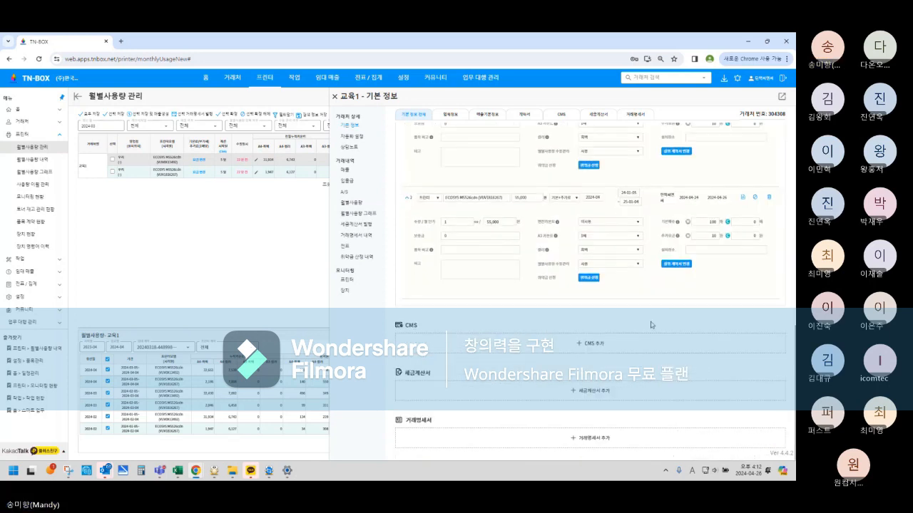
scroll(684, 263, "up", 5)
left_click(743, 181)
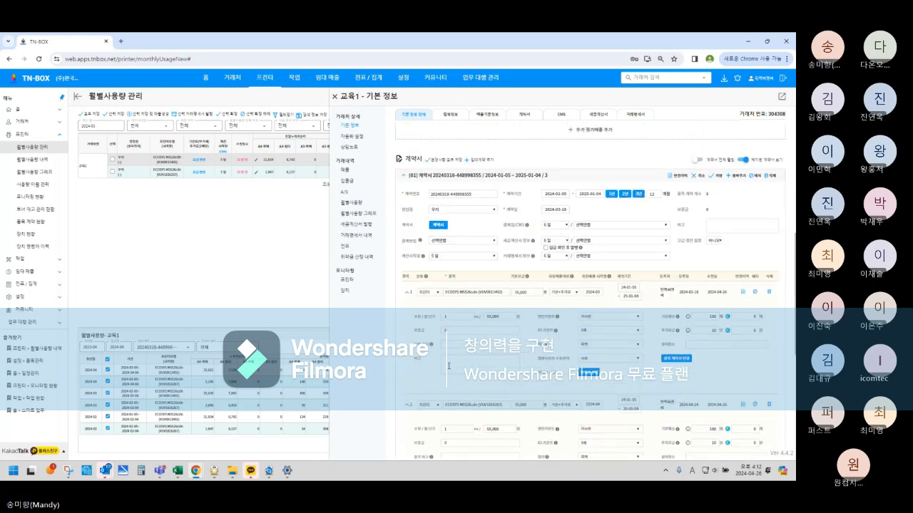
scroll(606, 250, "down", 3)
left_click(472, 315)
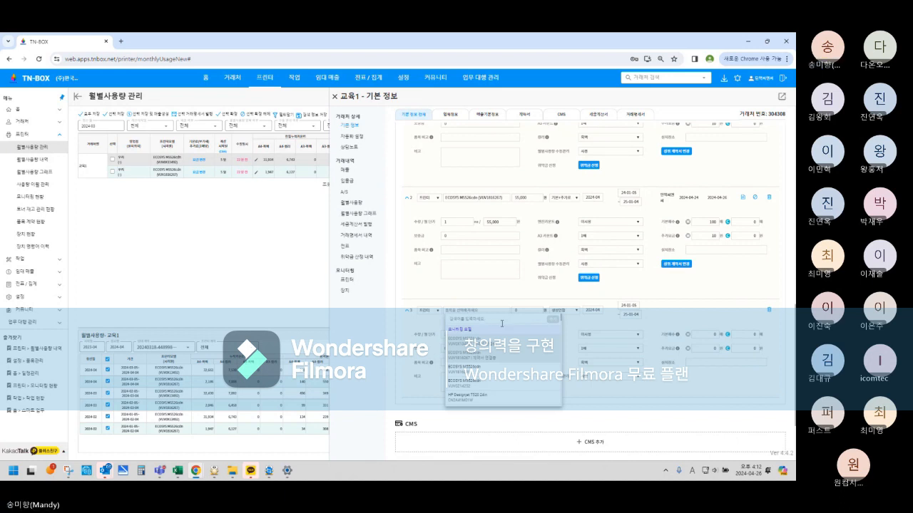
- Enter 세단기 as a custom product name and assign it to the new contract item
type("ㅂ")
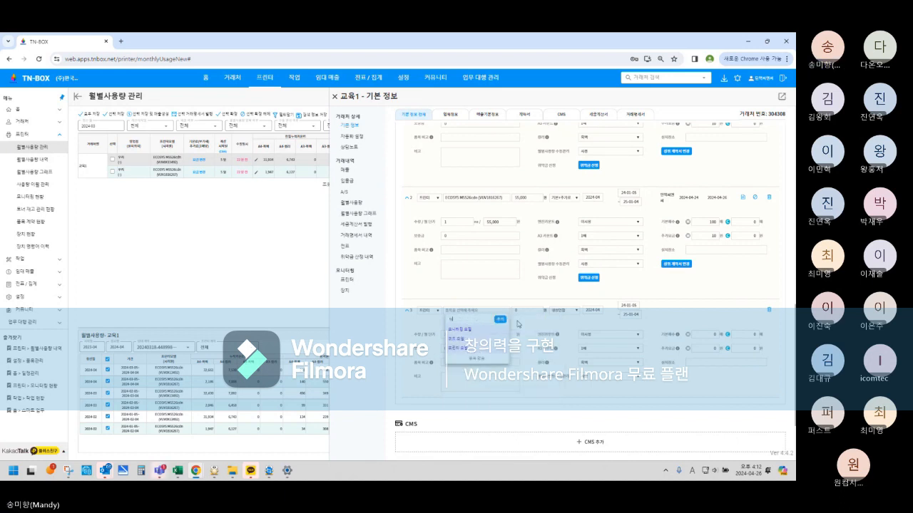
key("BackSpace")
key("BackSpace")
key("Hangul")
type("세")
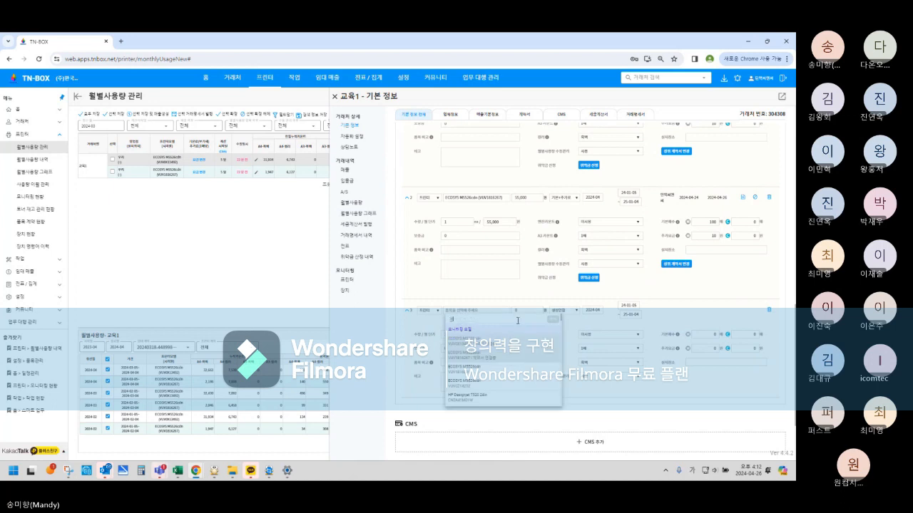
type("단기")
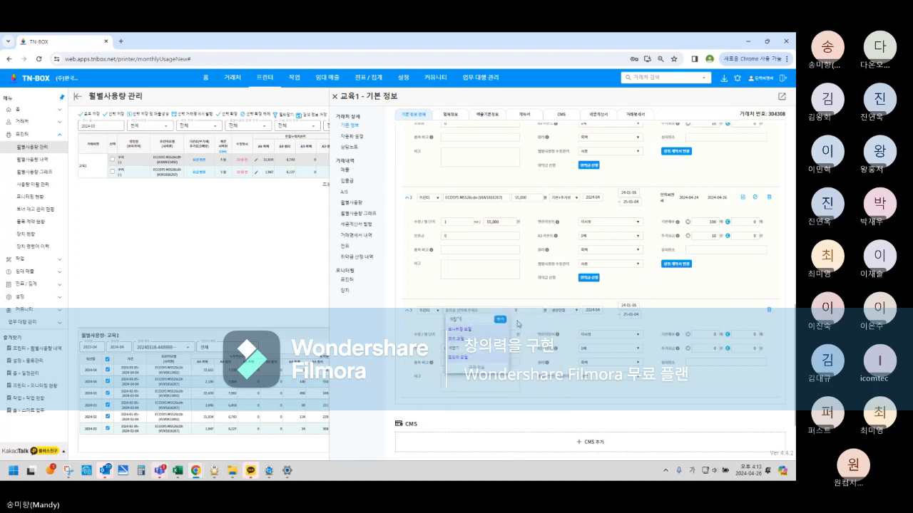
left_click(454, 349)
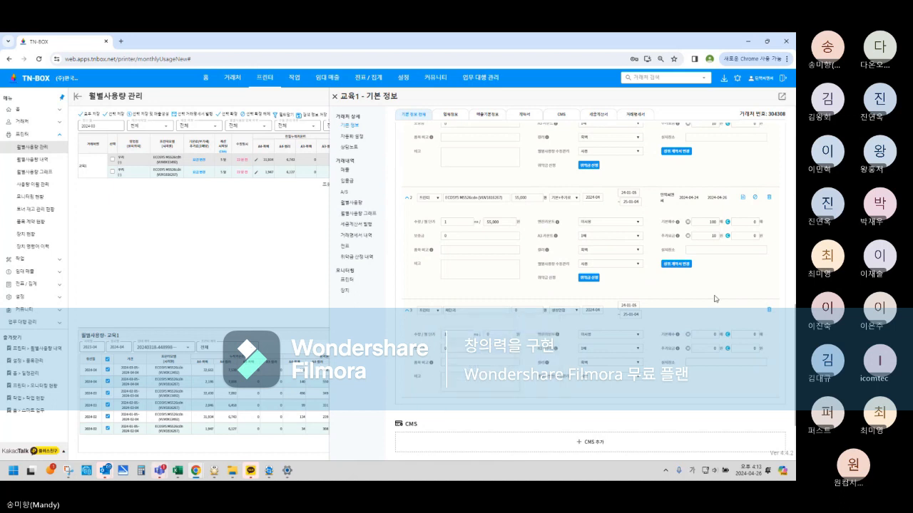
- Set the 세단기 item's base fee to 500,000 won and its automatic sales target to 기본, and save the contract
left_click(512, 308)
type("500000")
left_click(557, 311)
left_click(566, 325)
scroll(685, 243, "up", 5)
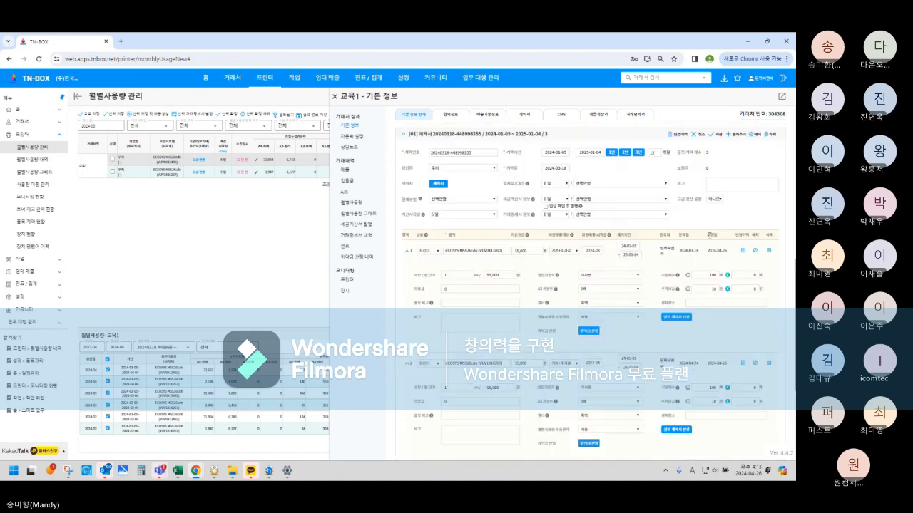
left_click(717, 135)
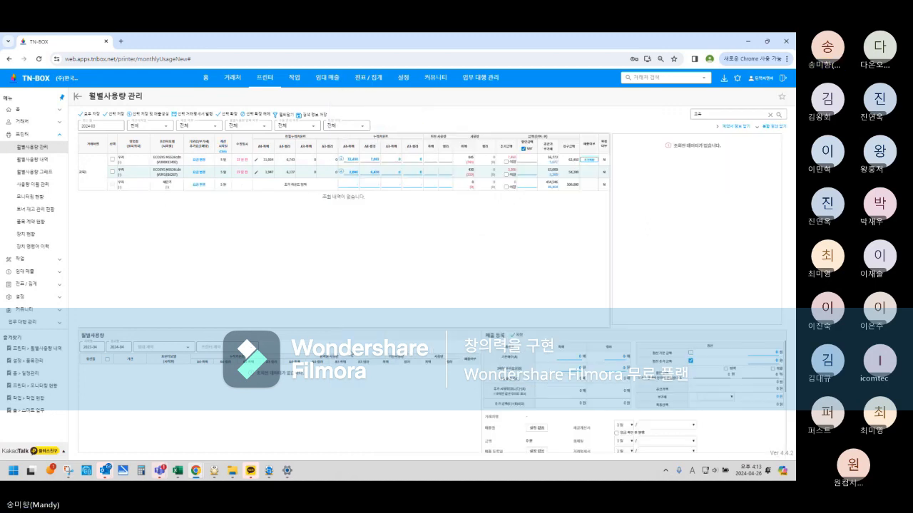
- Read the follow-up question in the meeting chat and examine the representative item (대표품목) in 교육1's basic sales information
mouse_move(159, 470)
left_click(205, 408)
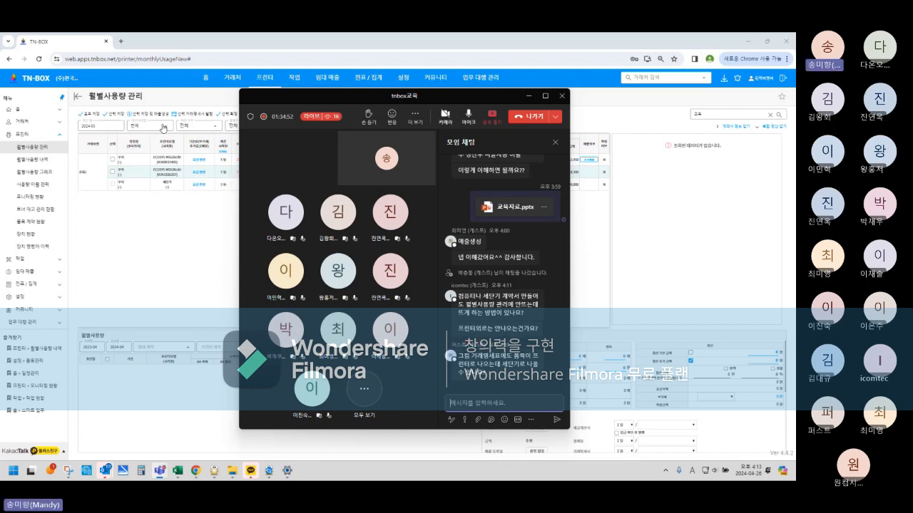
left_click(98, 171)
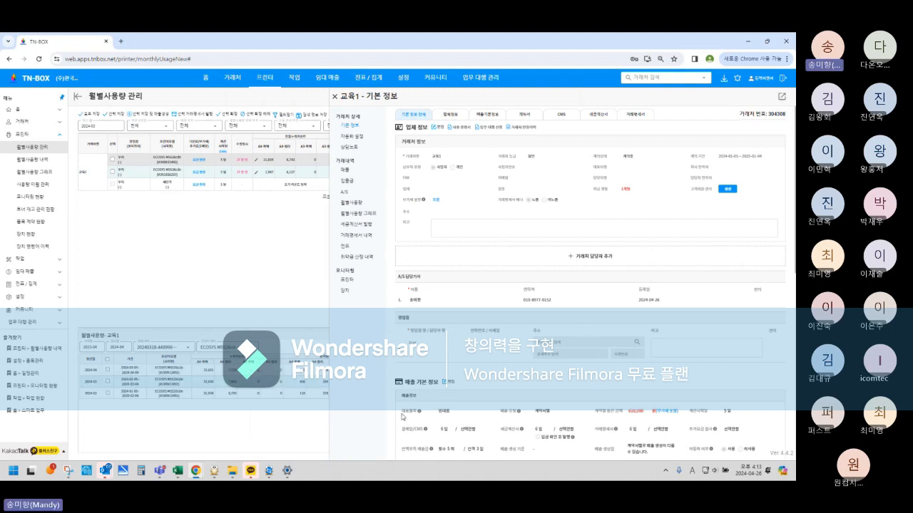
left_click_drag(402, 412, 440, 417)
scroll(448, 414, "down", 3)
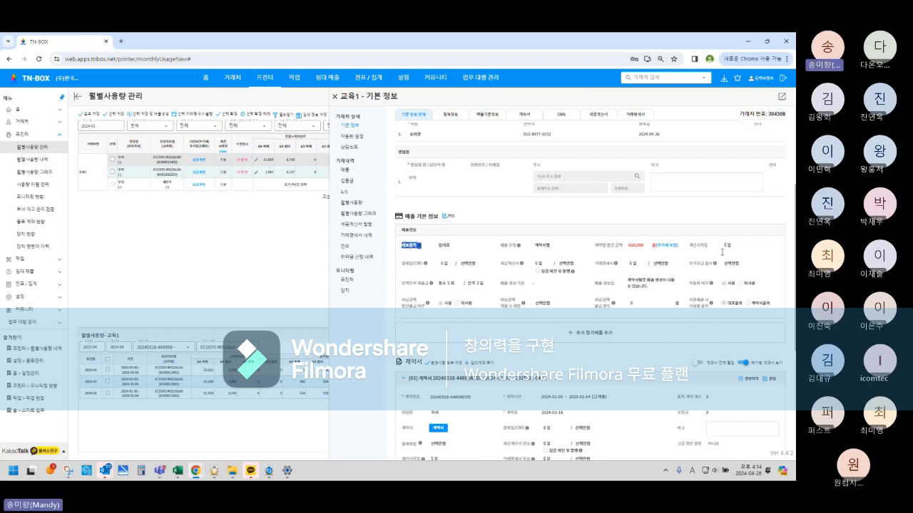
scroll(462, 350, "down", 3)
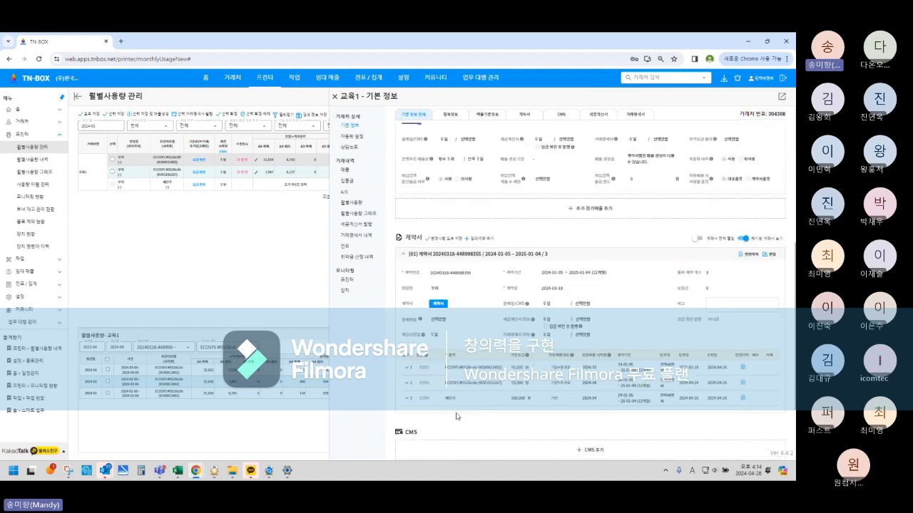
scroll(446, 364, "up", 2)
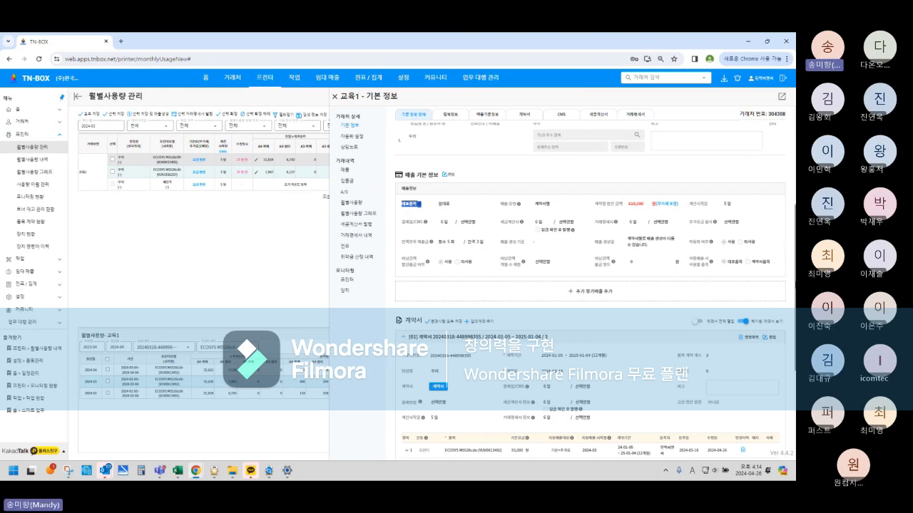
scroll(562, 254, "down", 3)
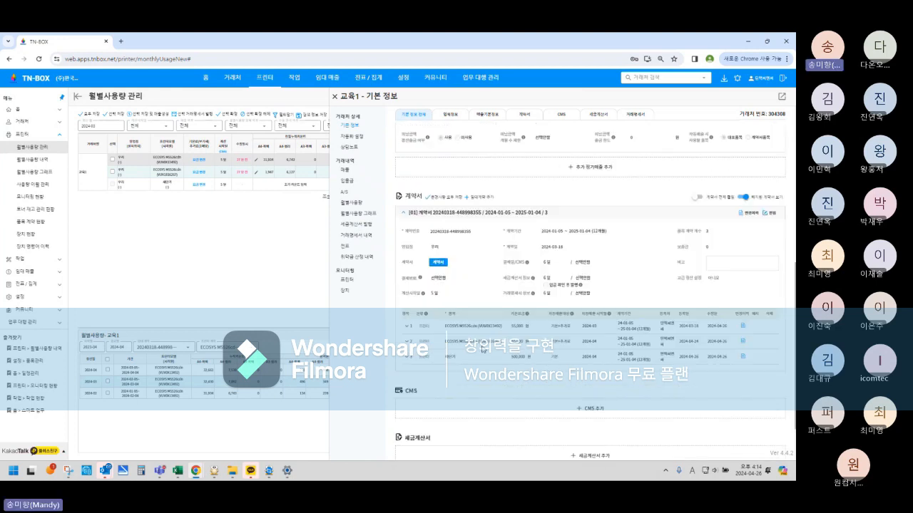
- Expand the 세단기 contract item and examine its item remark (품목 비고) alongside the basic sales information
left_click(408, 356)
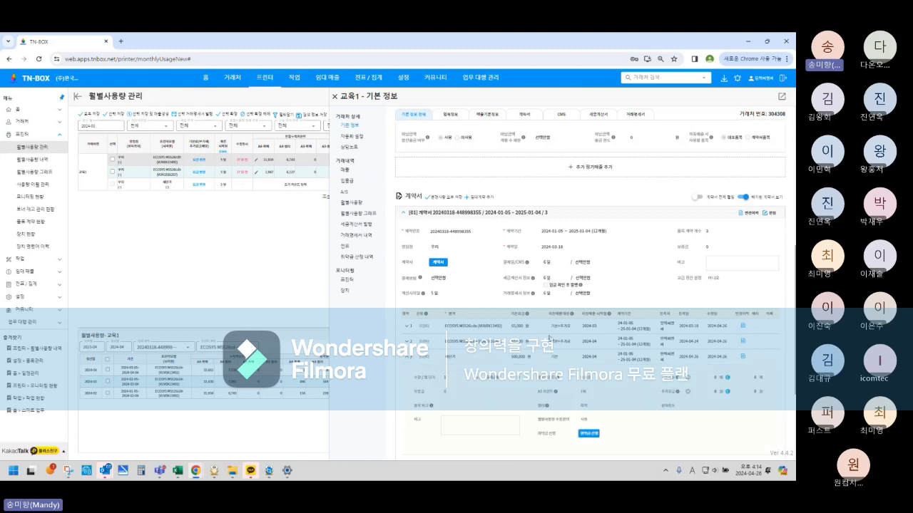
scroll(413, 360, "down", 2)
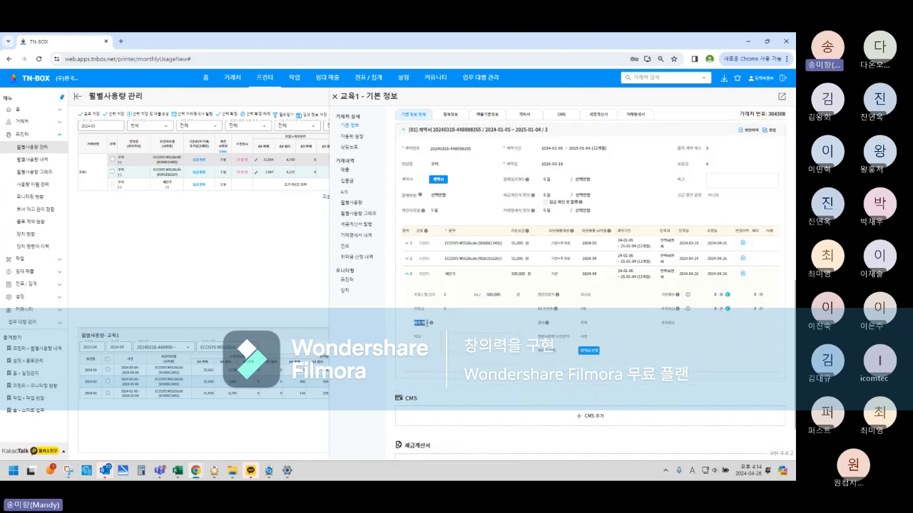
left_click_drag(417, 323, 433, 328)
scroll(418, 200, "up", 5)
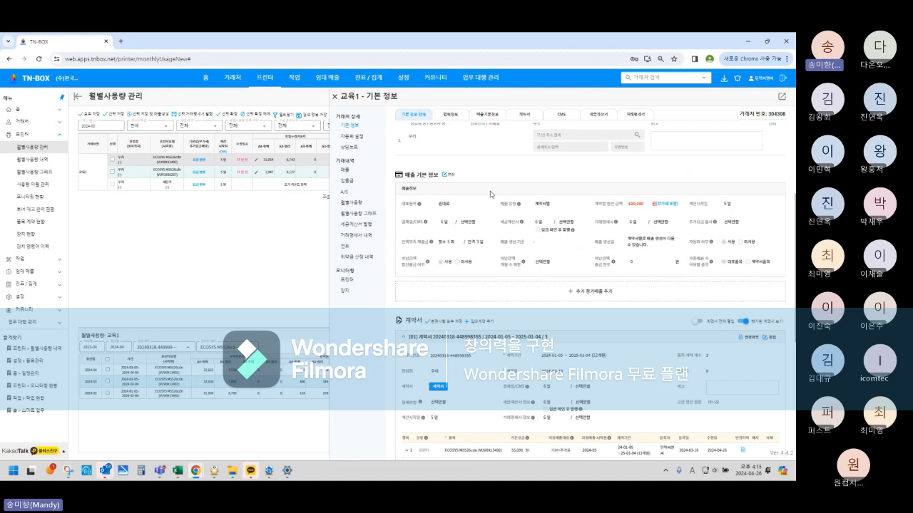
scroll(510, 214, "down", 1)
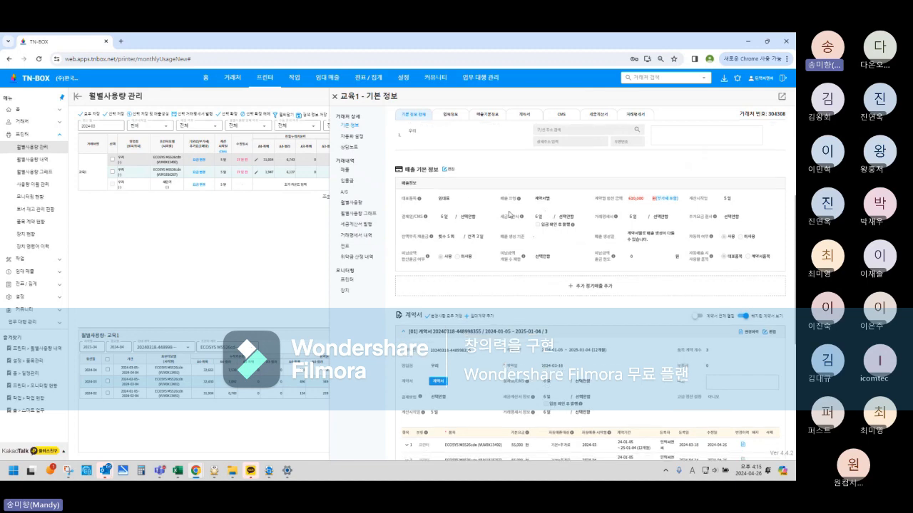
scroll(510, 214, "down", 5)
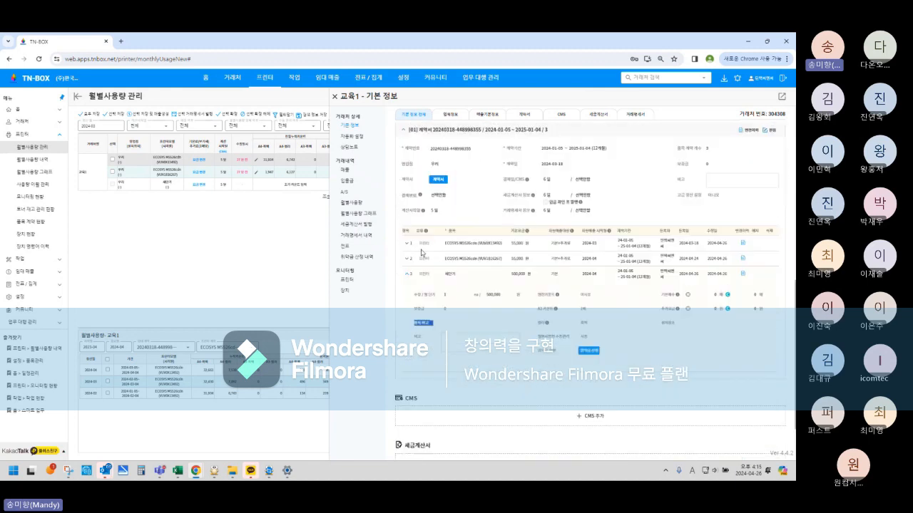
- Expand the first ECOSYS contract item, examine its item remark (품목 비고) field, and close 교육1's details
left_click(412, 248)
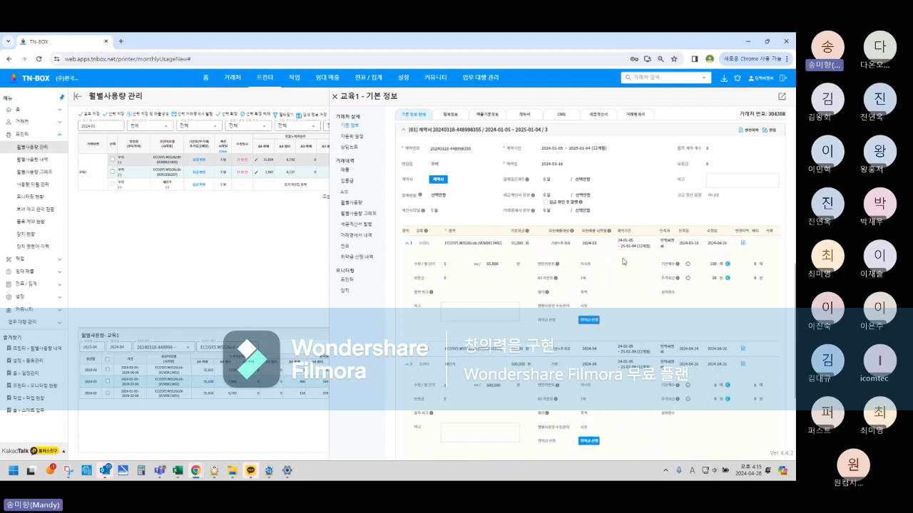
scroll(624, 262, "down", 1)
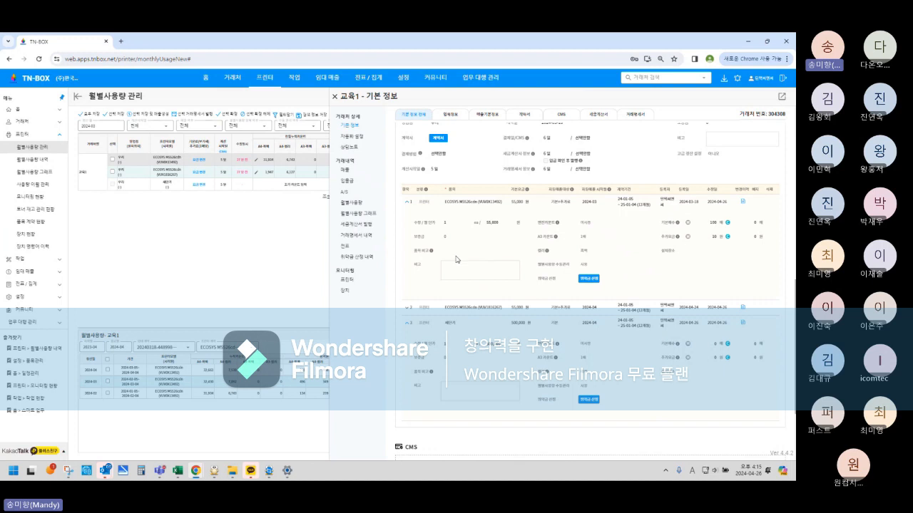
scroll(455, 345, "down", 1)
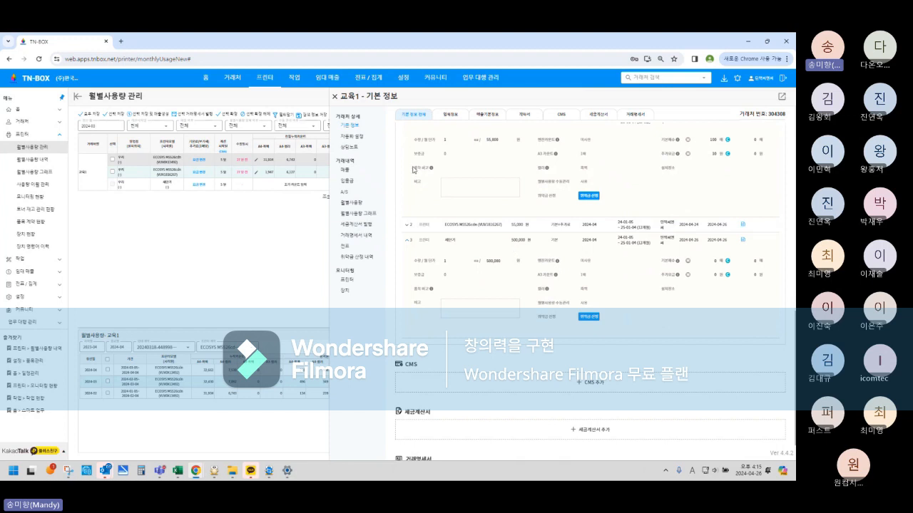
left_click_drag(413, 169, 430, 172)
left_click(334, 95)
- Recheck the questions in the meeting chat and open 교육1's sales history (매출)
left_click(84, 472)
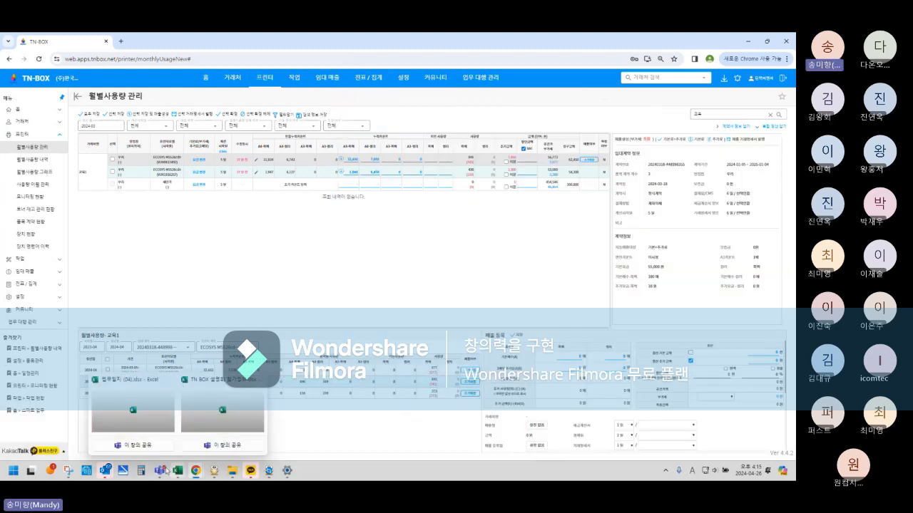
mouse_move(160, 472)
left_click(218, 408)
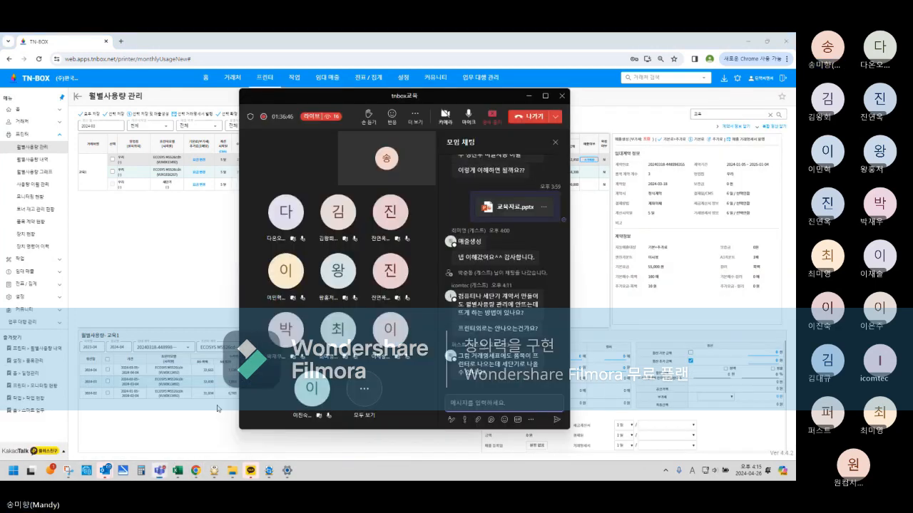
left_click(217, 409)
left_click(344, 170)
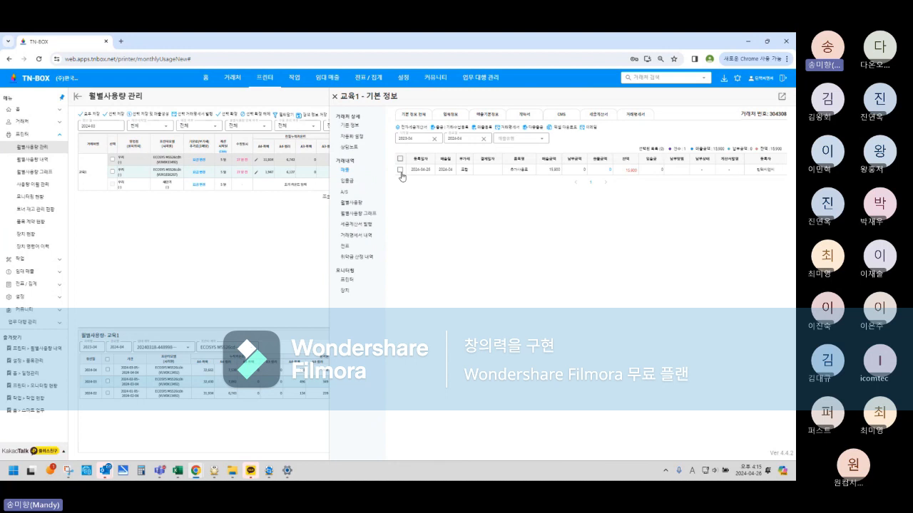
- Select the listed sale, check the printer choices in the usage filter, and preview the sale's transaction statement (거래명세서)
left_click(400, 171)
left_click(263, 348)
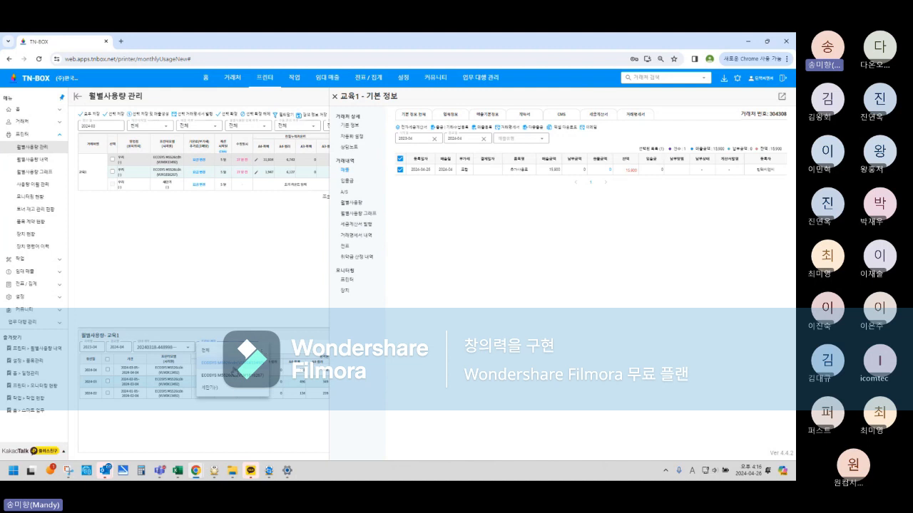
left_click(243, 365)
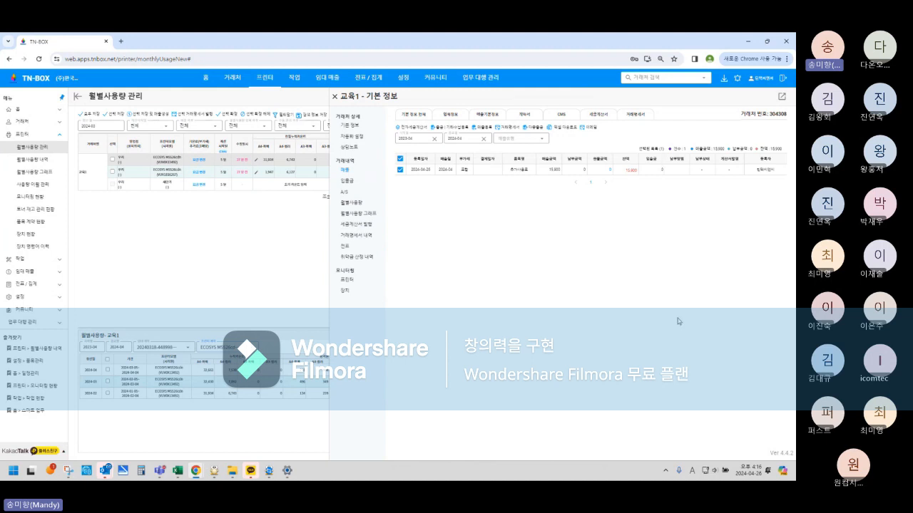
left_click(507, 129)
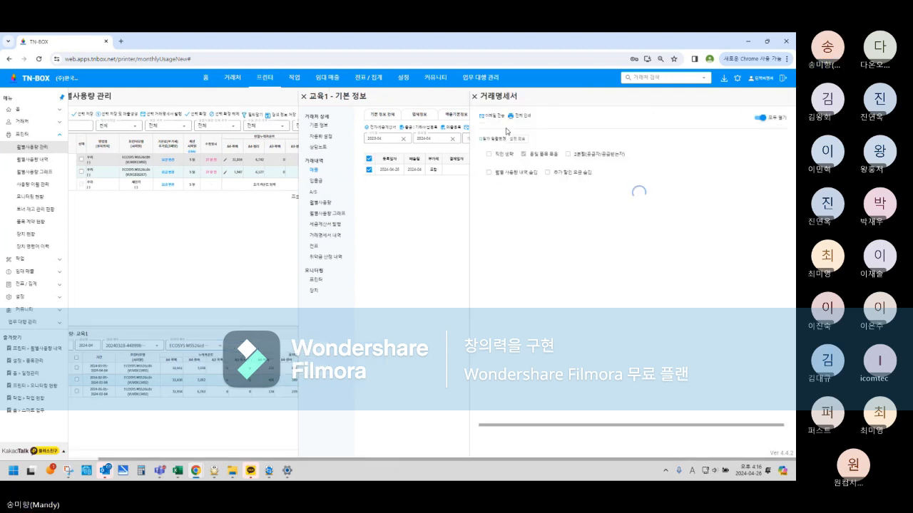
scroll(746, 298, "down", 1)
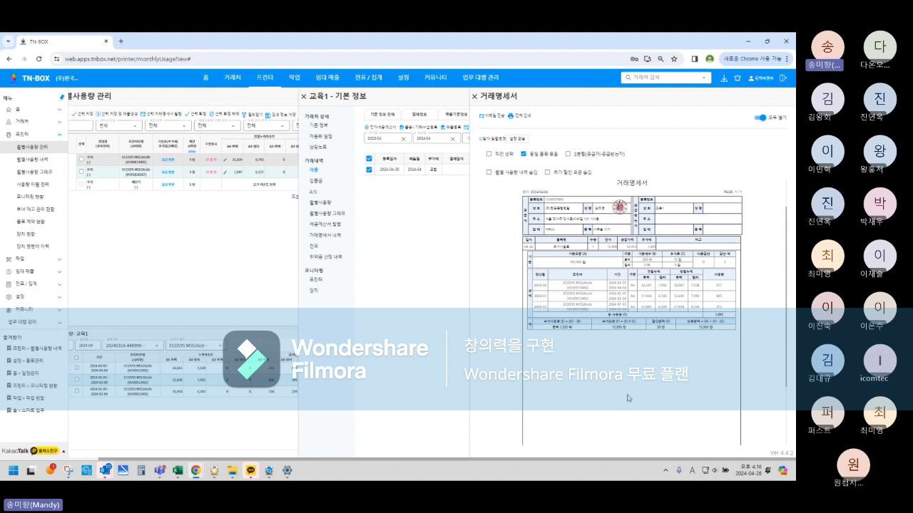
left_click(474, 96)
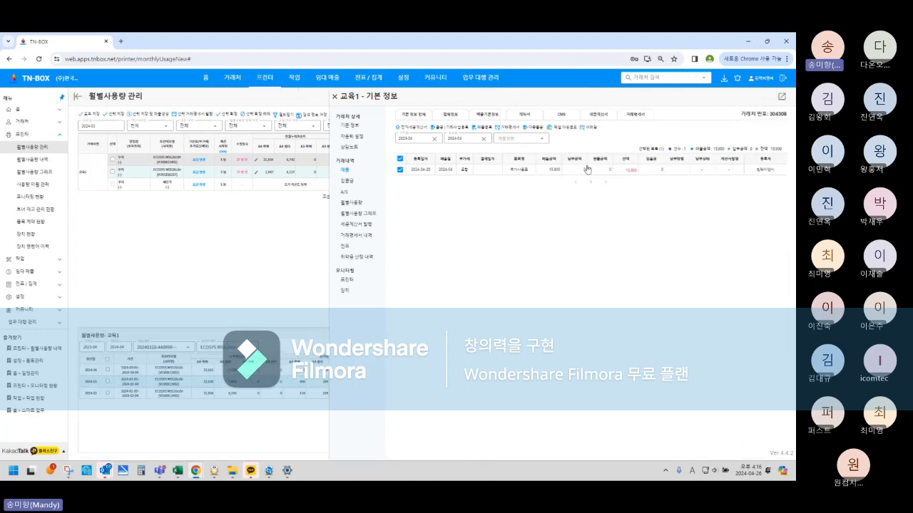
- Preview the electronic tax invoice (전자세금계산서) for the selected sale, check the item line's remark field, and close it
left_click(413, 129)
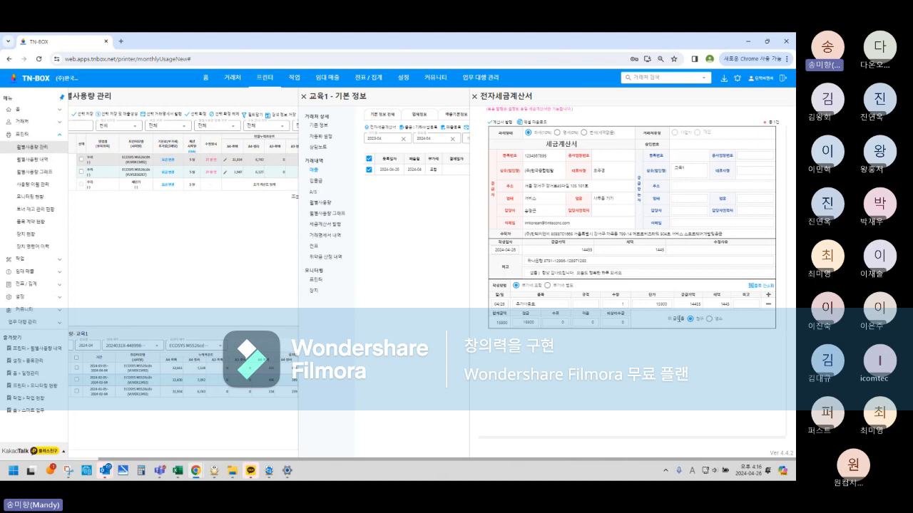
left_click(745, 307)
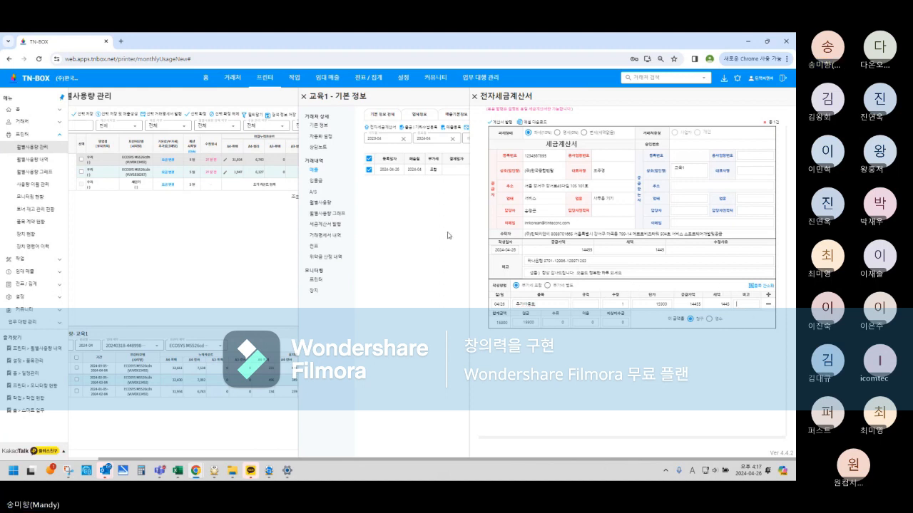
left_click(475, 98)
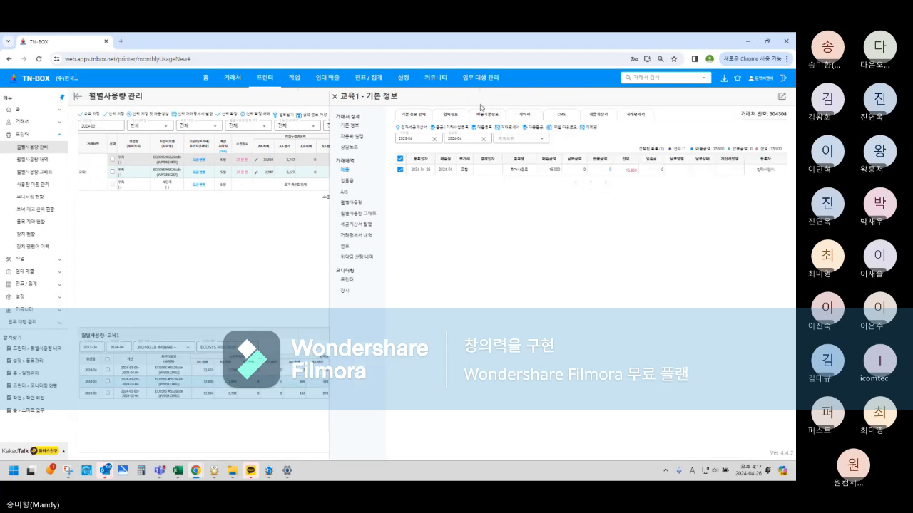
- Reopen 교육1's details, review its basic sales information and contract section, and open the automation settings (자동화 설정)
left_click(335, 97)
left_click(86, 173)
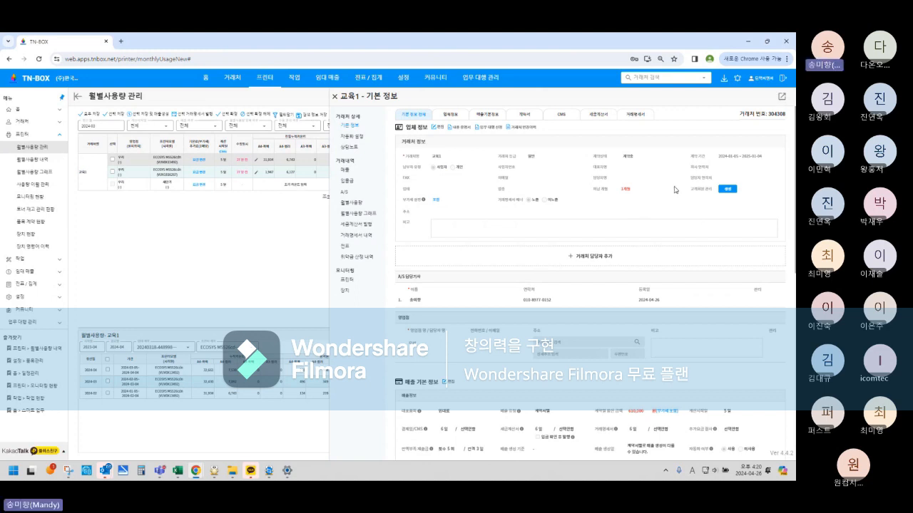
scroll(676, 190, "down", 2)
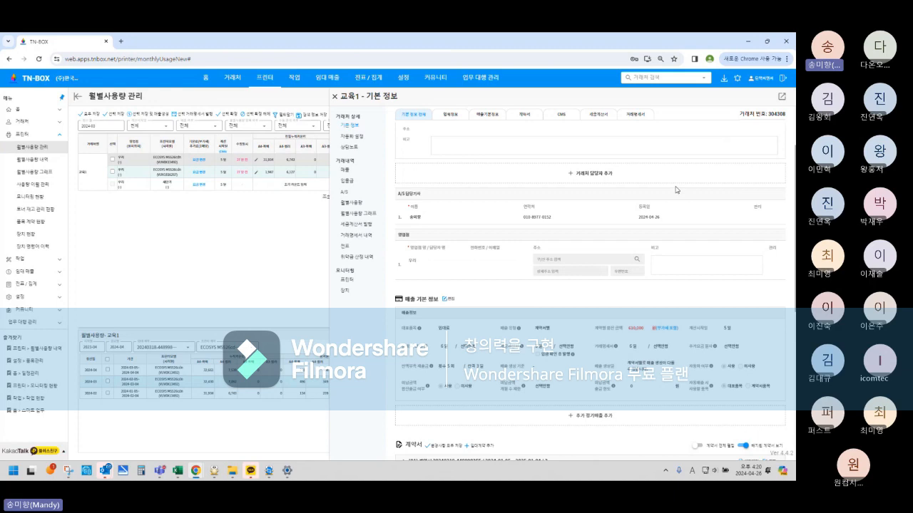
scroll(676, 190, "down", 4)
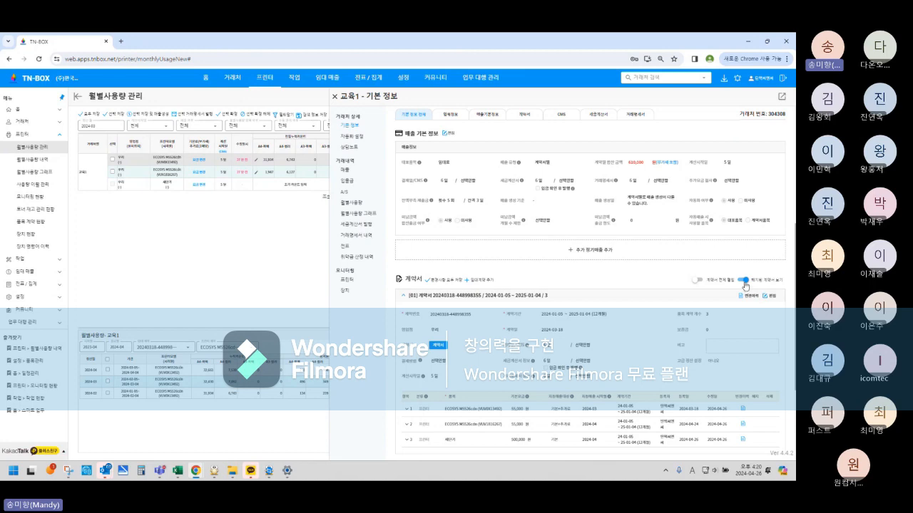
scroll(745, 286, "down", 3)
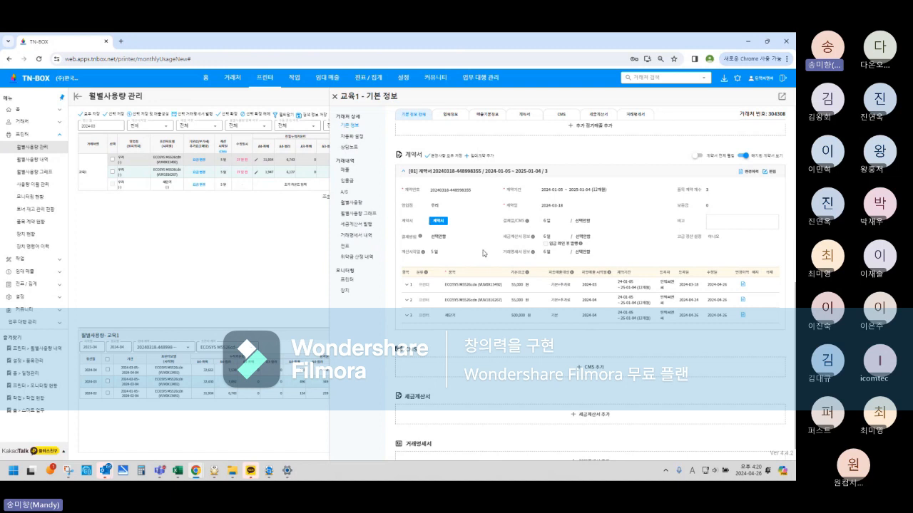
left_click(356, 142)
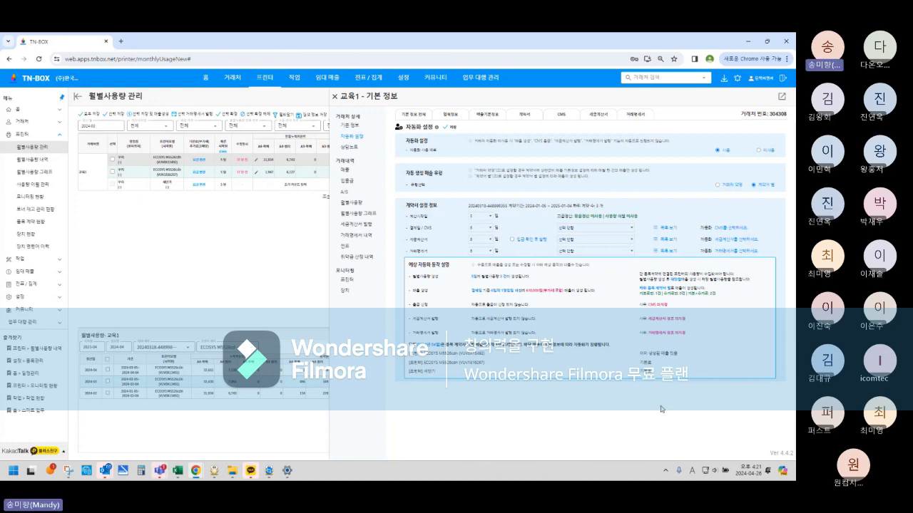
- Check the new questions in the meeting chat, return to TN-BOX, and open 교육1's contract information (계약서)
mouse_move(162, 471)
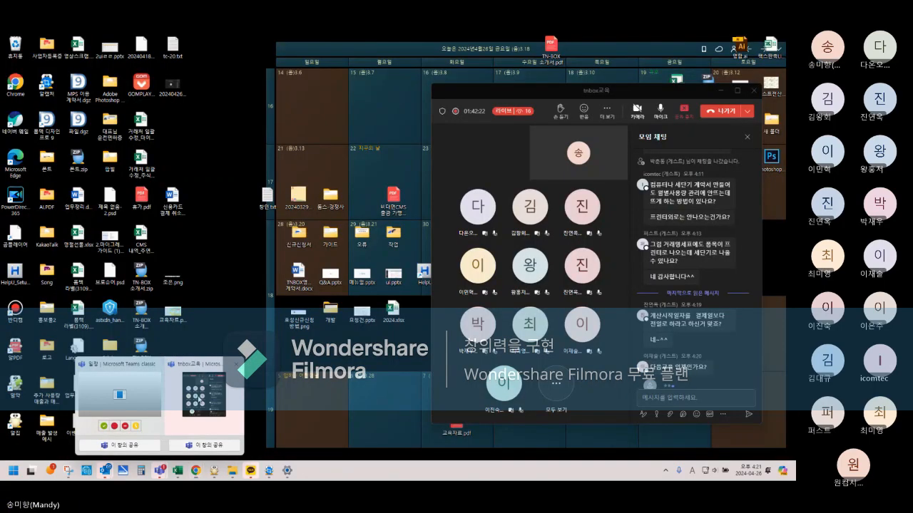
left_click(199, 396)
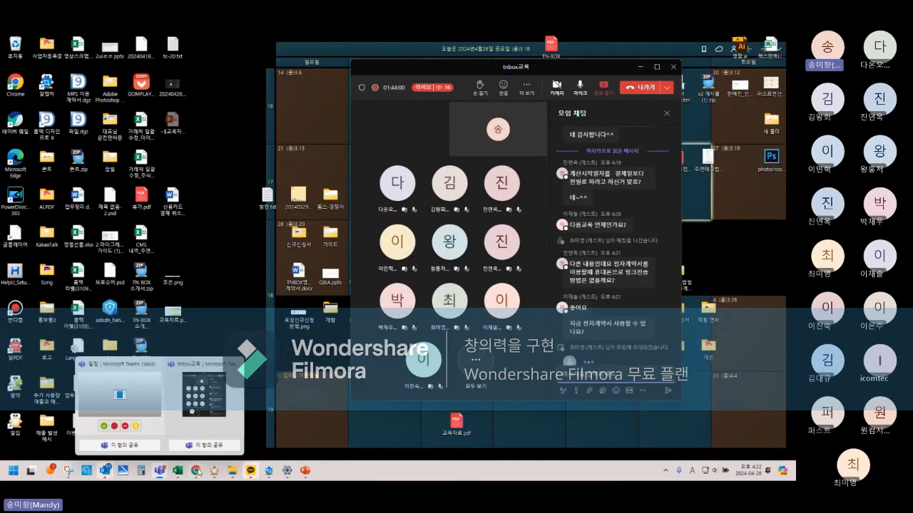
mouse_move(199, 471)
left_click(256, 415)
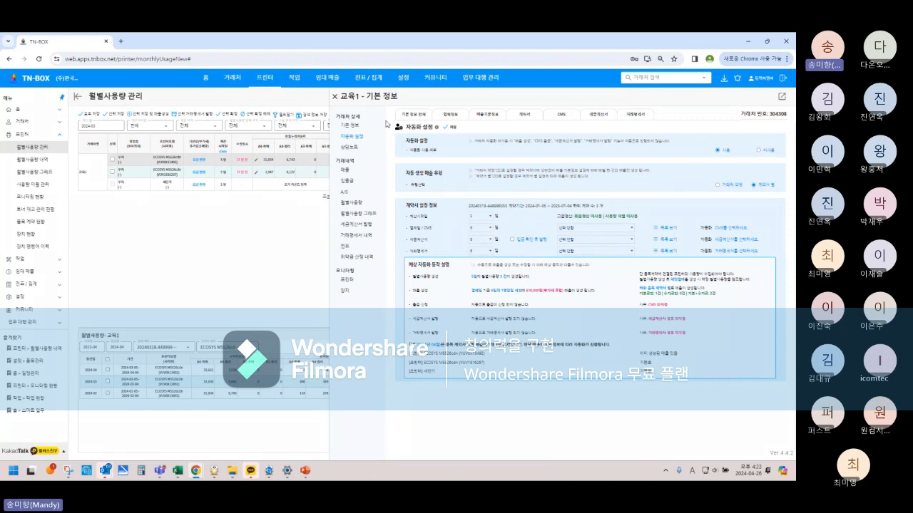
left_click(525, 115)
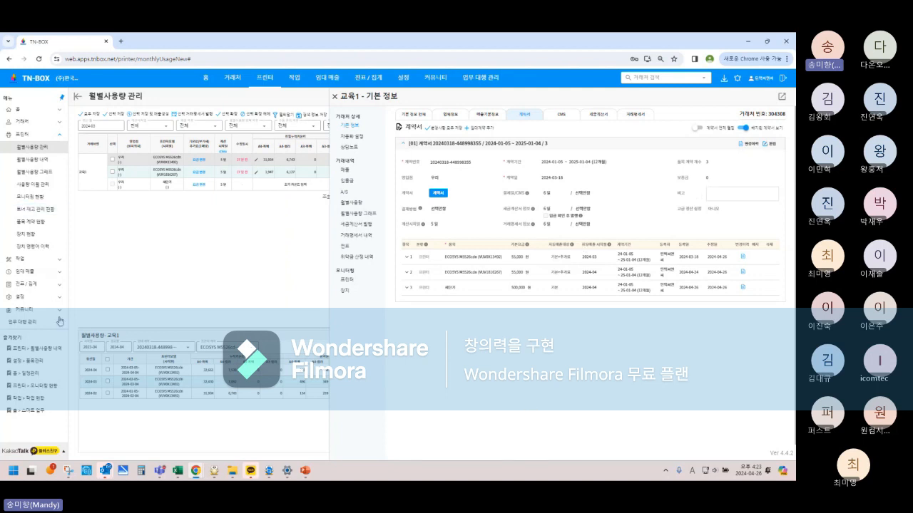
- Open the rental company account settings (임대업체 계정설정) and select the contract terms text in the 계약서 이용약관 section
left_click(24, 296)
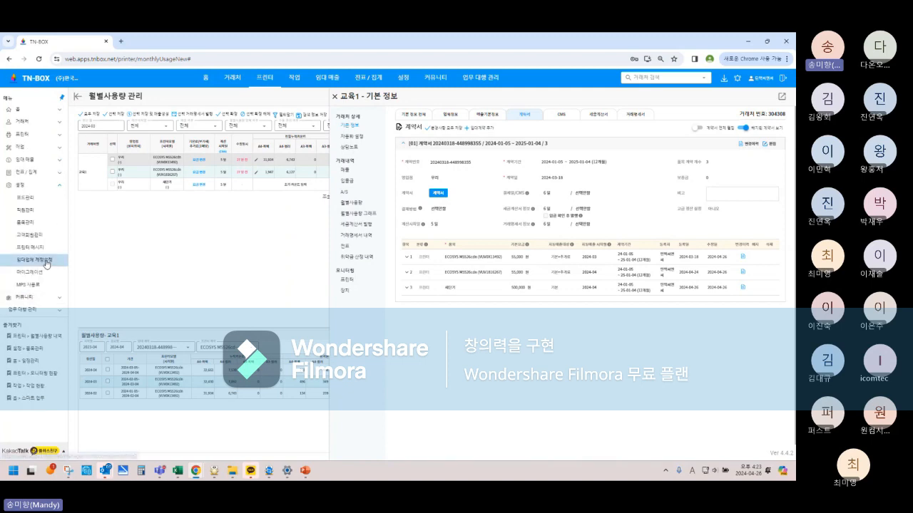
left_click(47, 261)
scroll(527, 260, "down", 4)
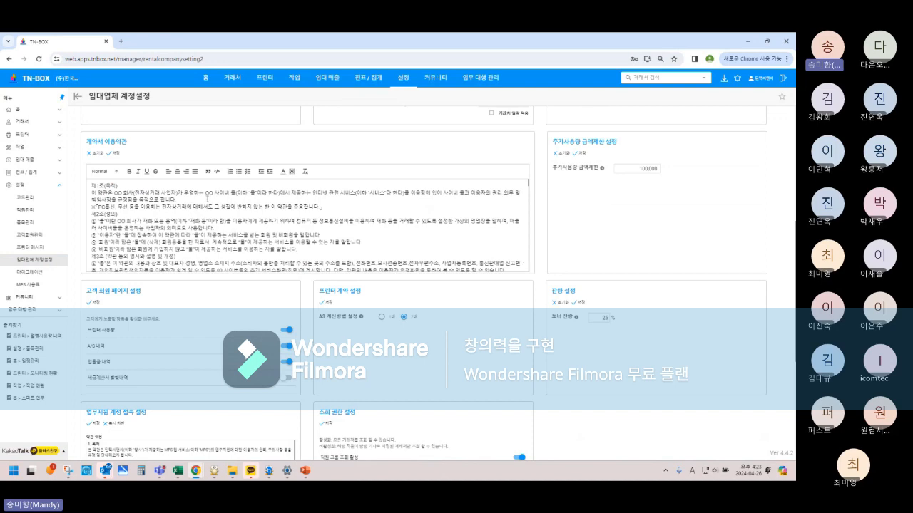
left_click_drag(112, 201, 425, 302)
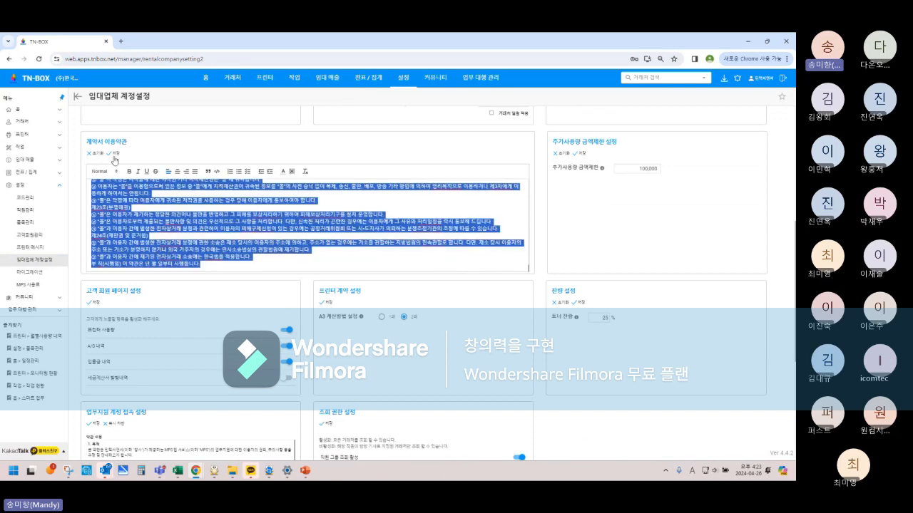
- Search customer management (거래처 관리) for 교육 and open 교육1's details at the contract section
left_click(35, 123)
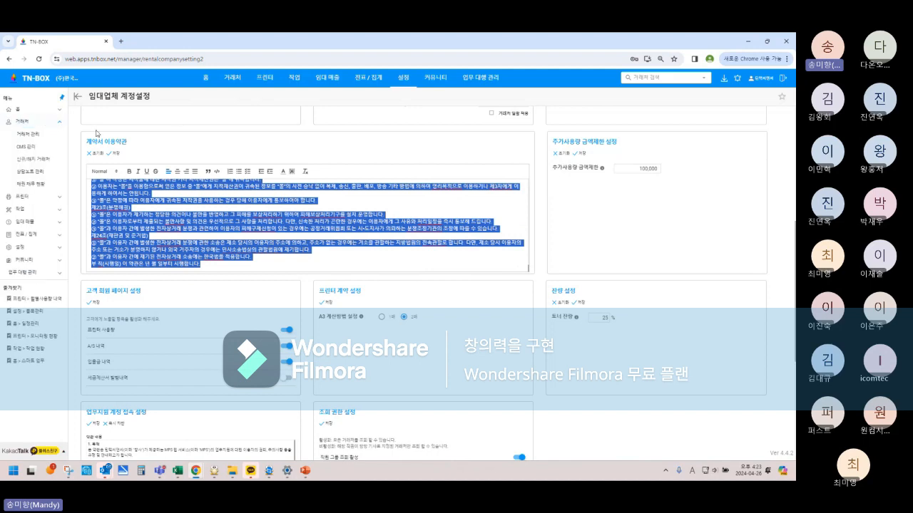
left_click(28, 134)
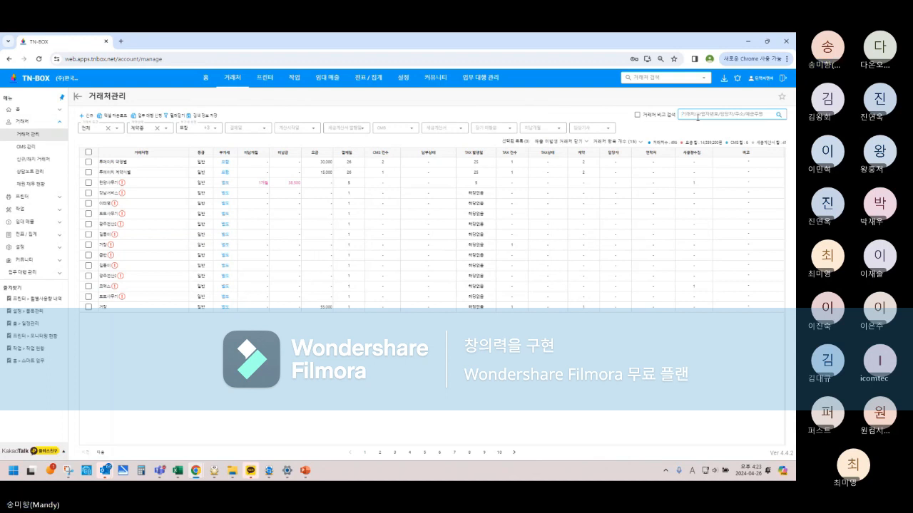
type("에")
key("Hangul")
type("ㄱ")
type("육")
key("Return")
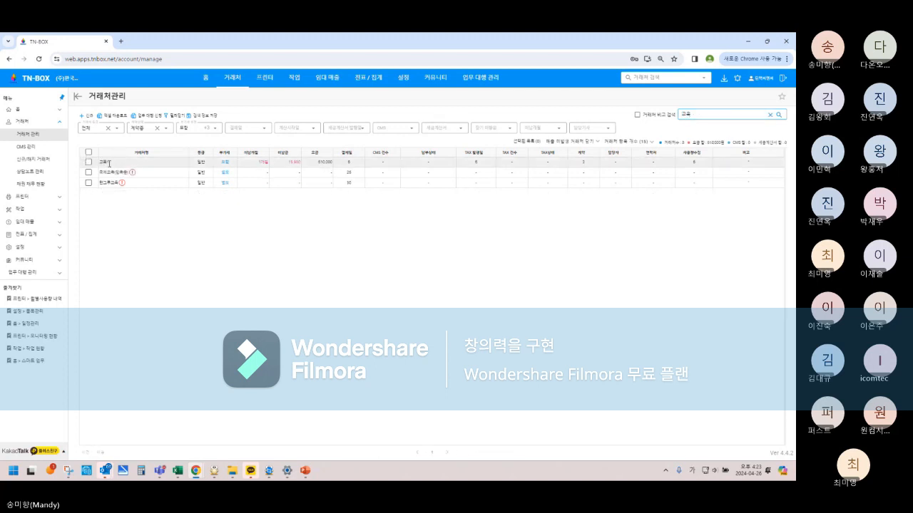
left_click(108, 163)
scroll(550, 312, "down", 5)
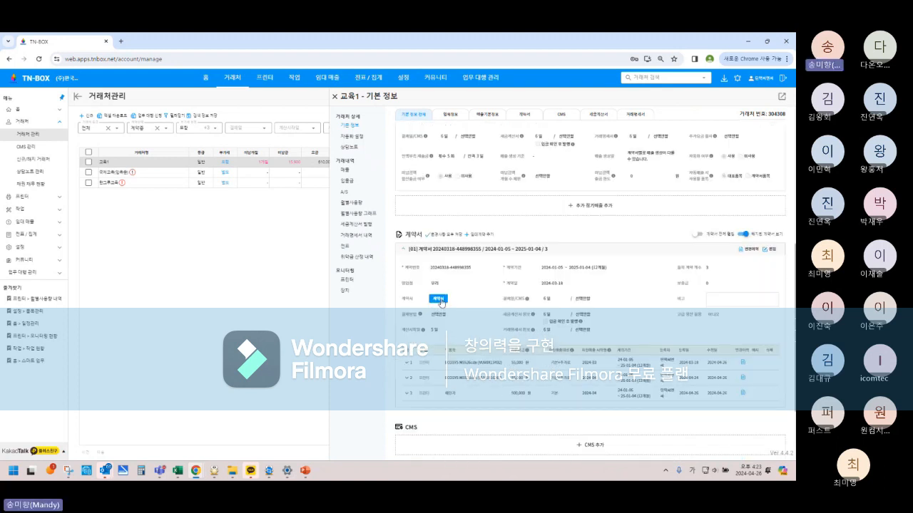
- Open the contract's document window and check the attachment file selection without choosing a file
left_click(438, 299)
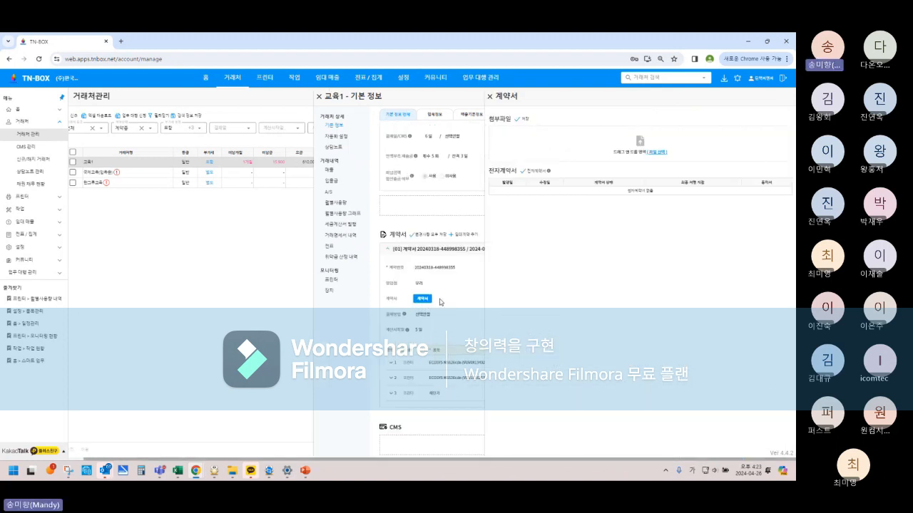
left_click(660, 153)
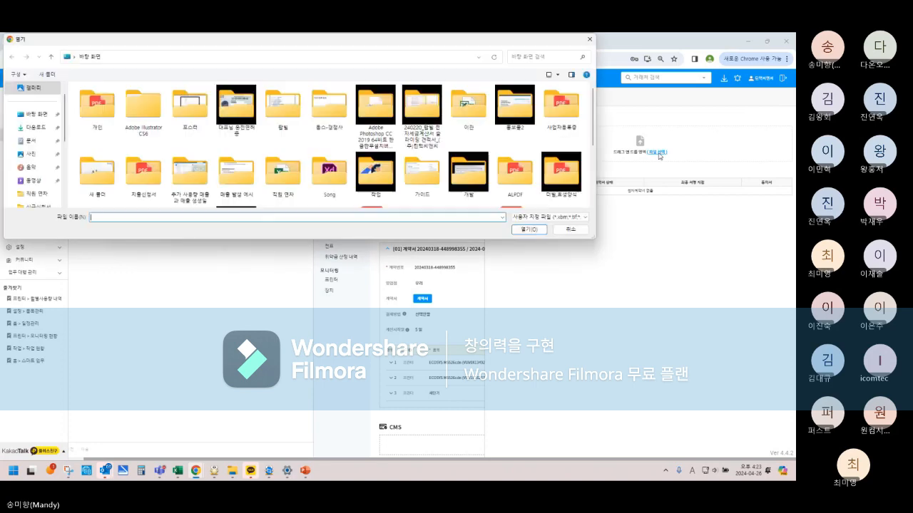
left_click(570, 229)
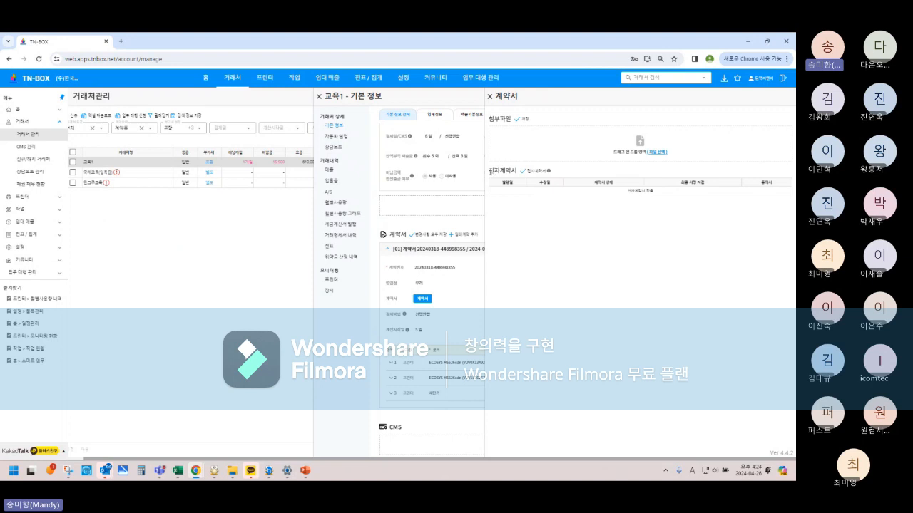
- Open the electronic contract (전자계약서) form and review its items and terms down to the signature section
left_click_drag(487, 171, 517, 171)
left_click(534, 172)
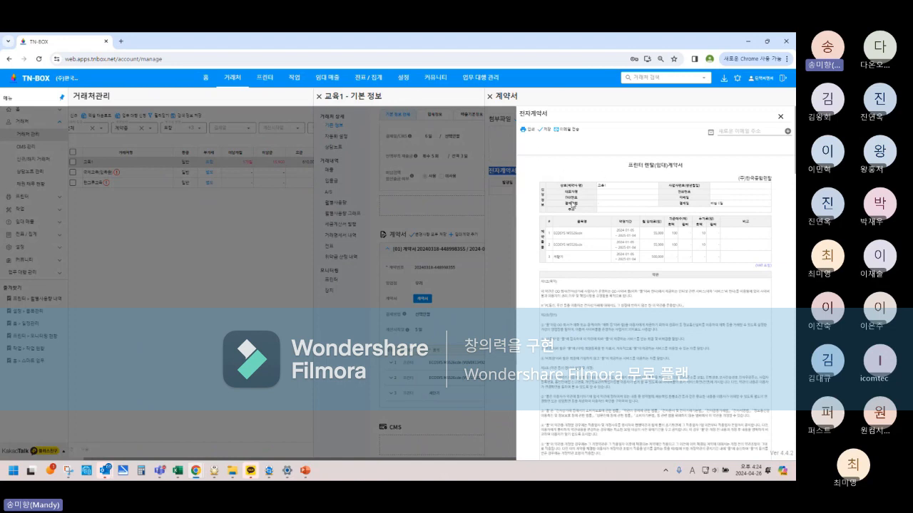
scroll(638, 223, "down", 1)
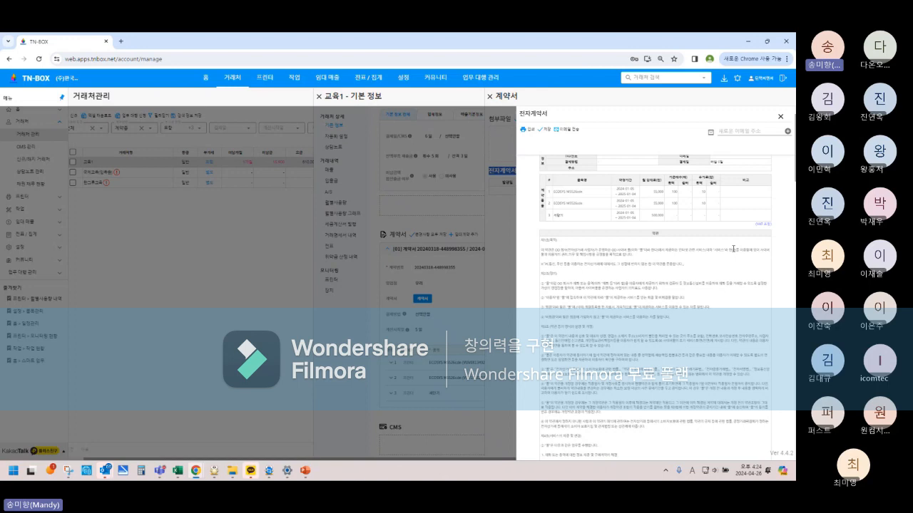
scroll(678, 312, "down", 2)
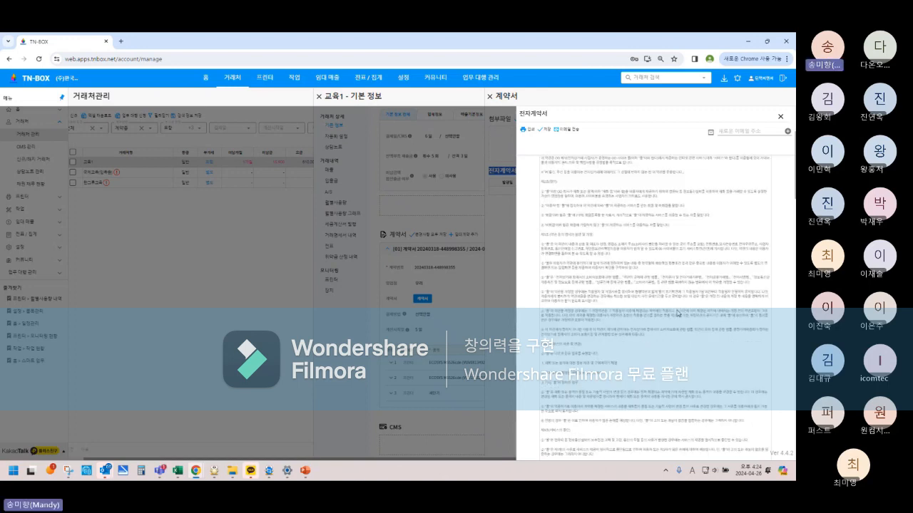
scroll(678, 313, "down", 5)
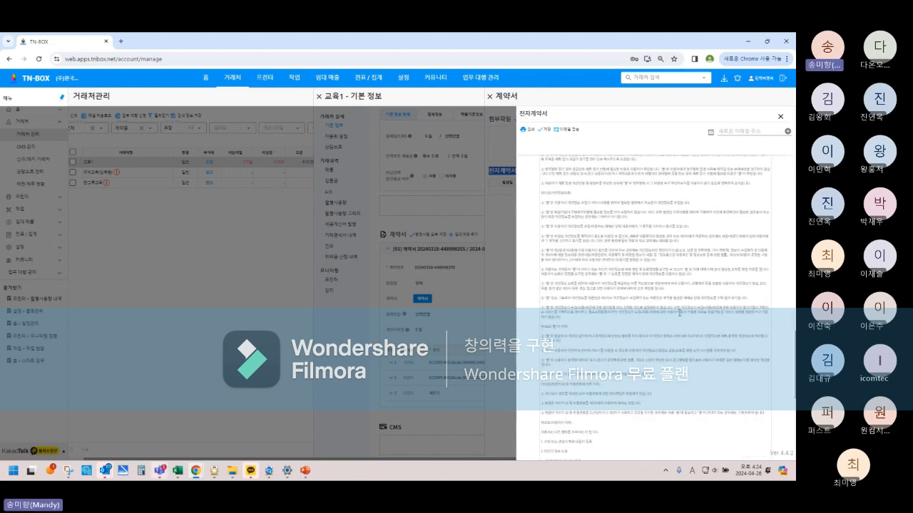
scroll(680, 314, "down", 5)
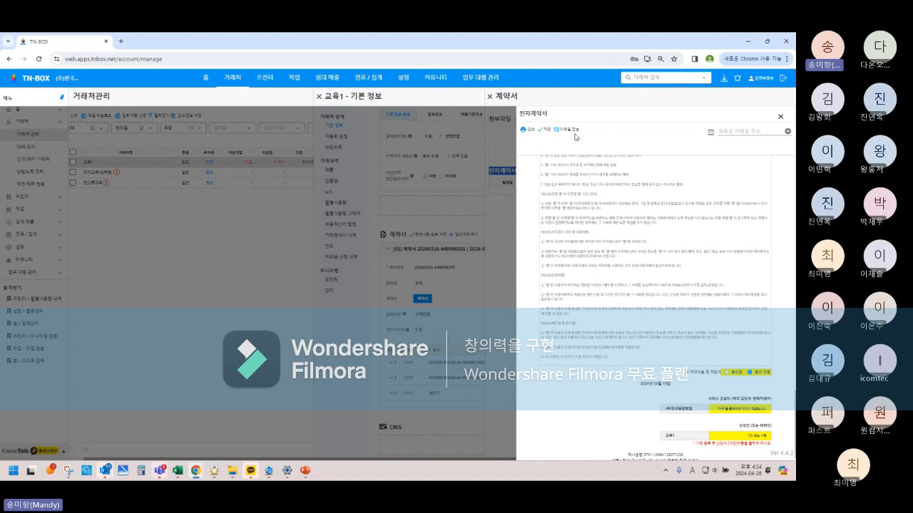
- Mark the contract terms as agreed (동의함) and apply the seal in the supplier's signature field
left_click(745, 132)
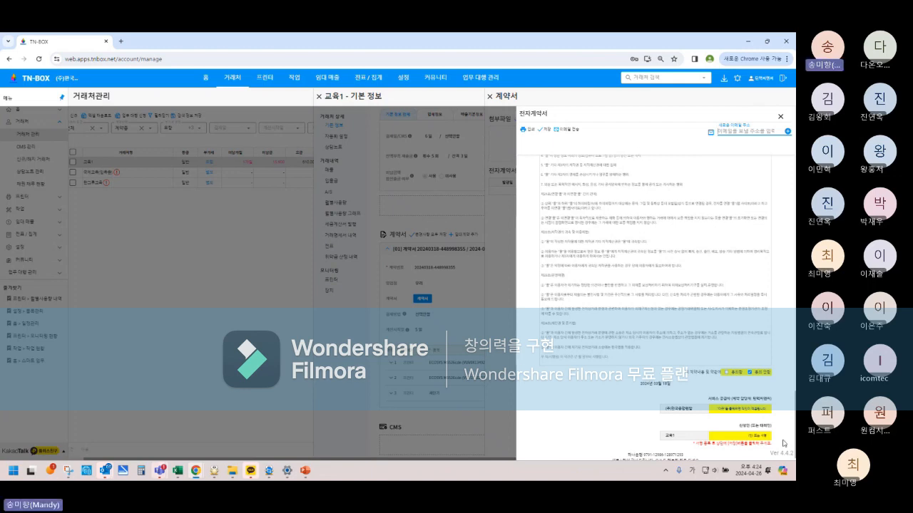
left_click(727, 373)
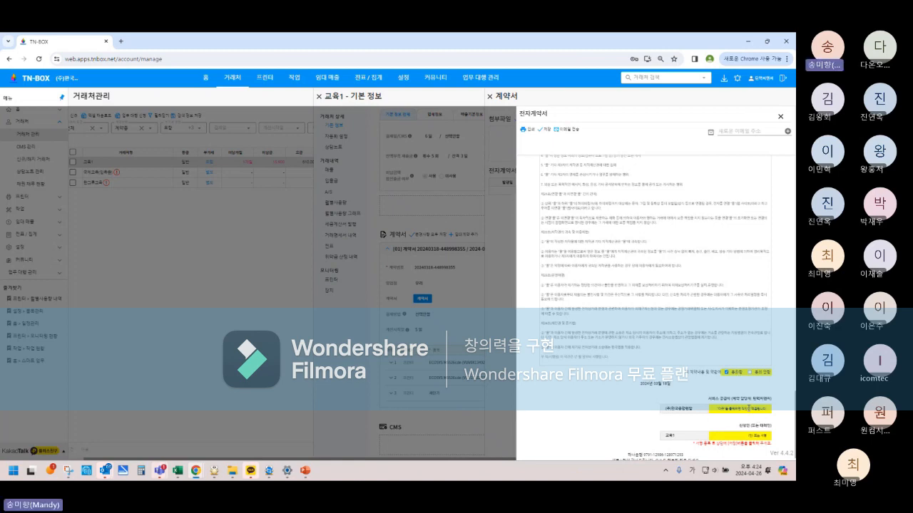
left_click(748, 408)
- Draw and register a freehand signature in 교육1's signature field and save the electronic contract
left_click(739, 437)
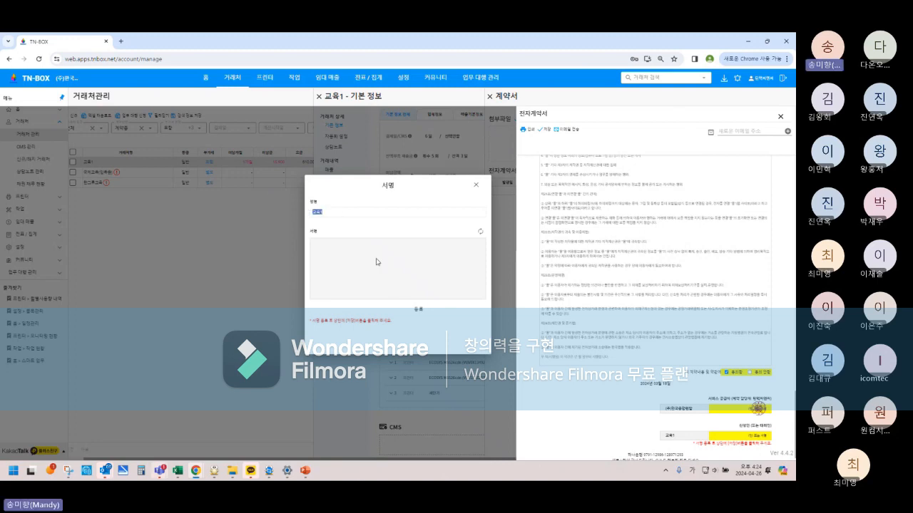
left_click_drag(378, 261, 413, 279)
left_click(419, 309)
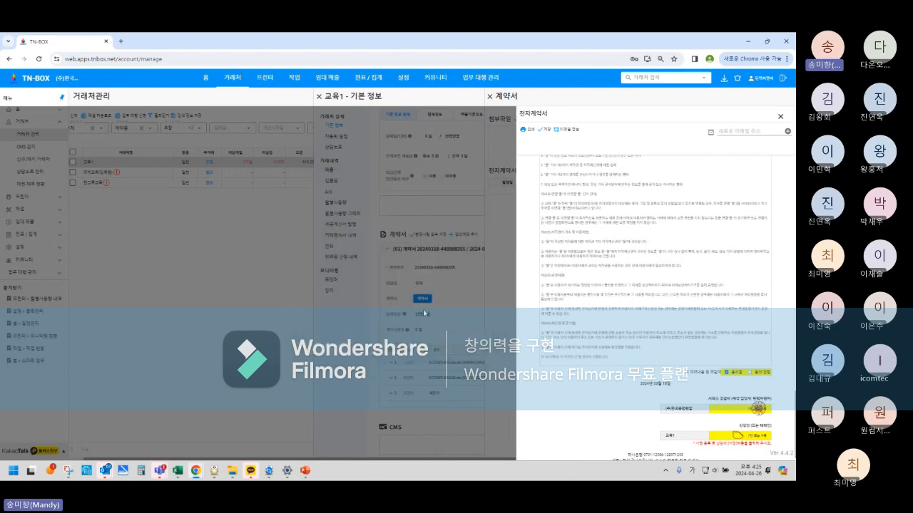
left_click(544, 131)
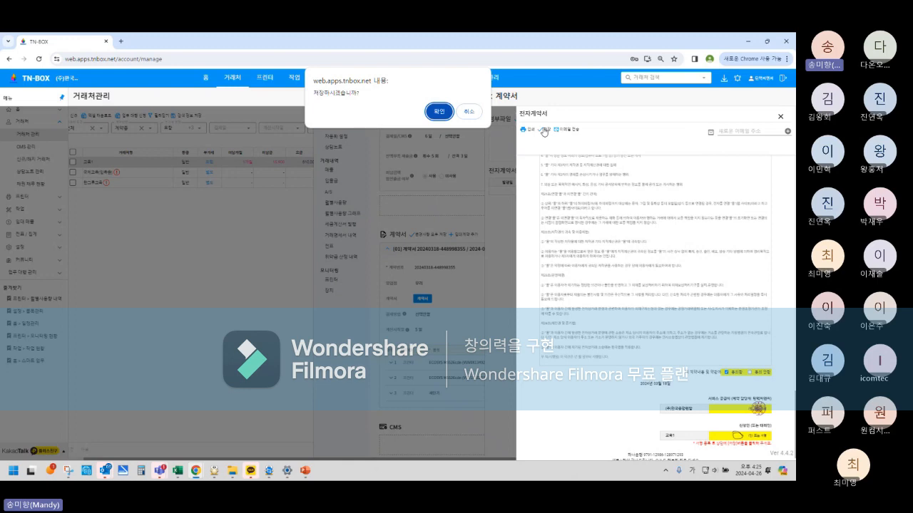
left_click(440, 111)
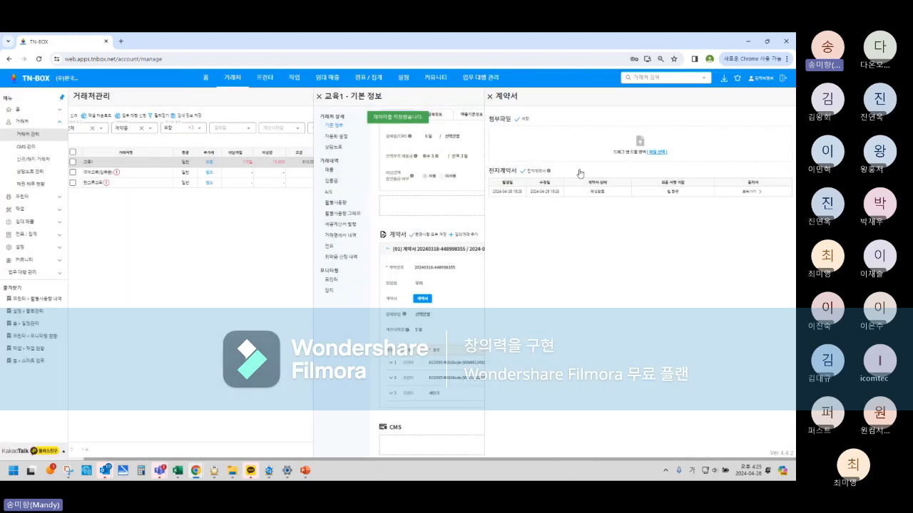
- Open the saved electronic contract, review it down to its signatures, and check the e-mail sending option without sending
left_click(755, 192)
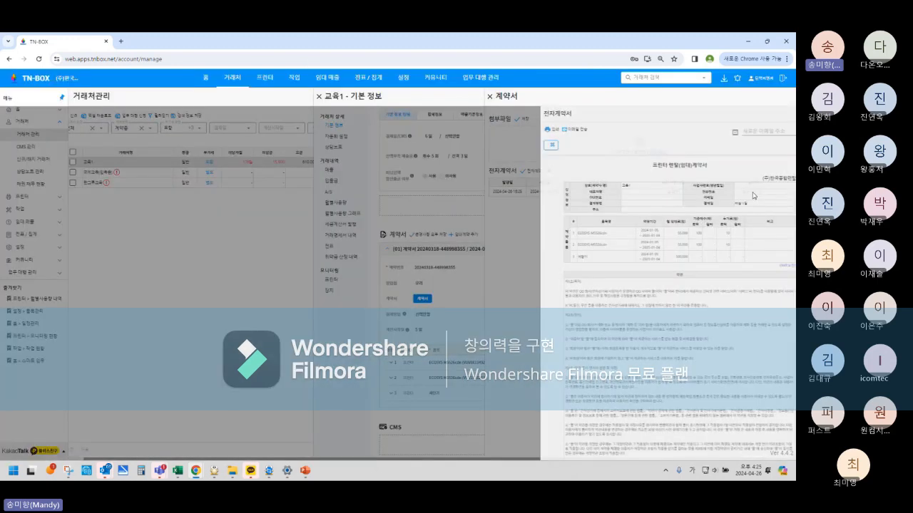
scroll(716, 243, "down", 10)
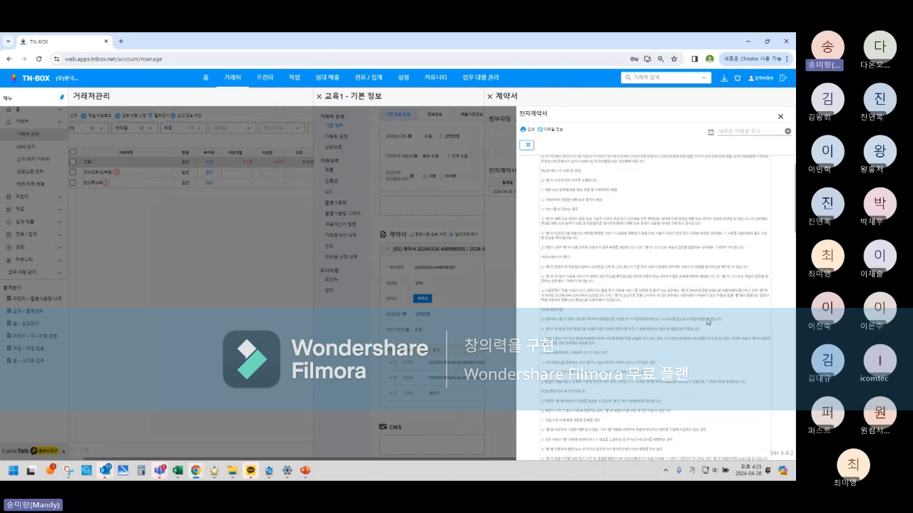
scroll(708, 332, "down", 10)
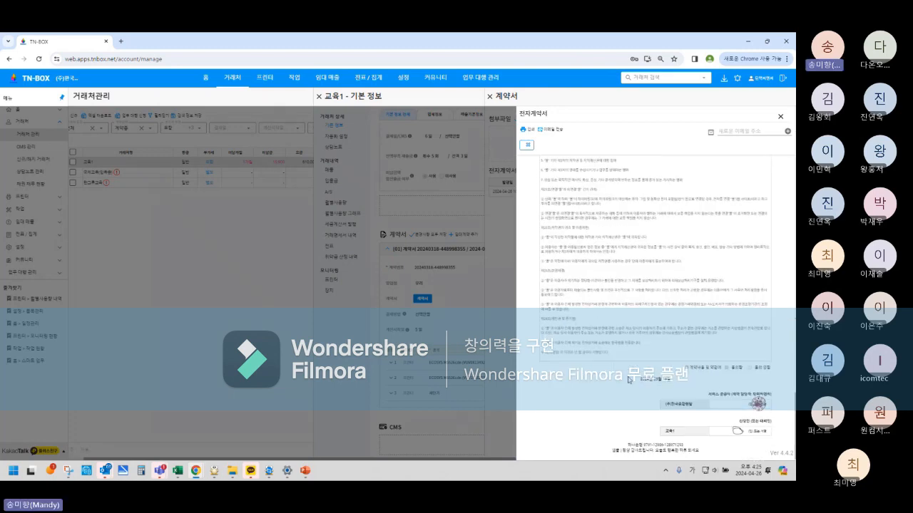
scroll(750, 351, "up", 5)
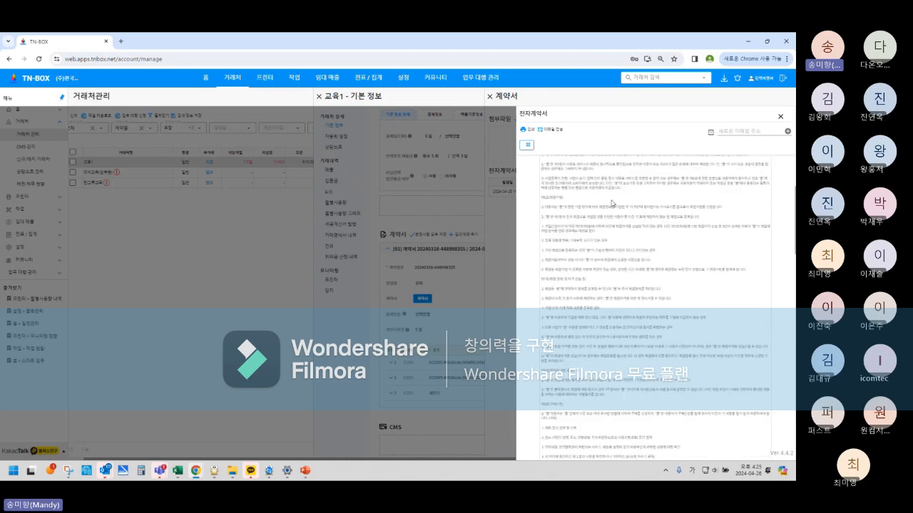
left_click(558, 130)
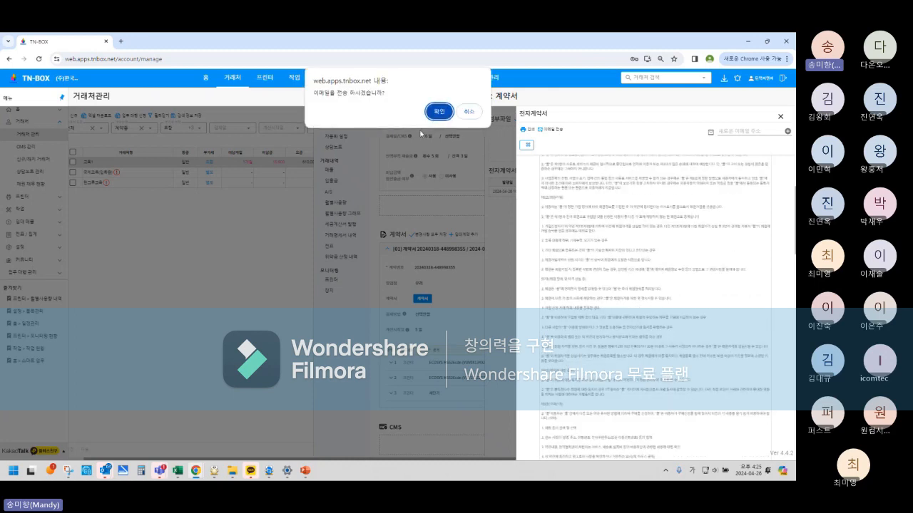
left_click(468, 115)
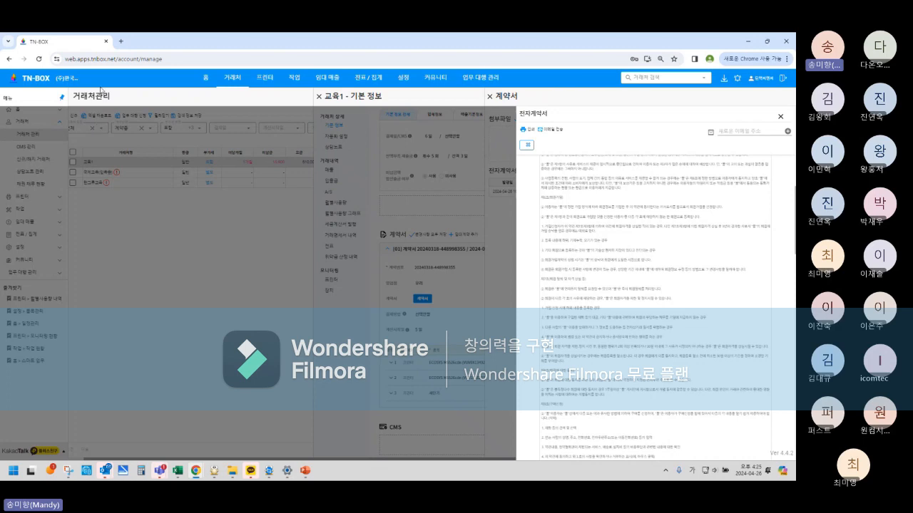
- Open the TN-BOX mobile site (m.apps.tnbox.net) in a new browser tab and log in as a rental company member (임대 업체 회원)
left_click(111, 58)
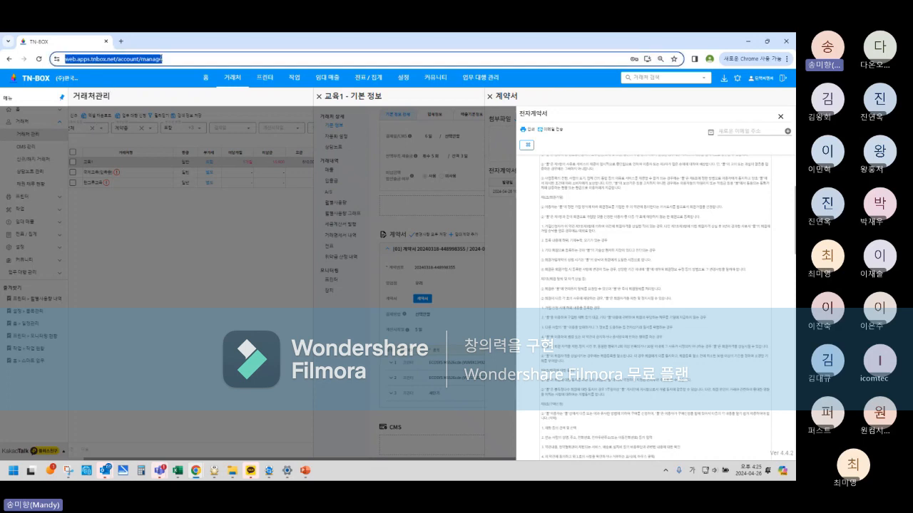
left_click(121, 40)
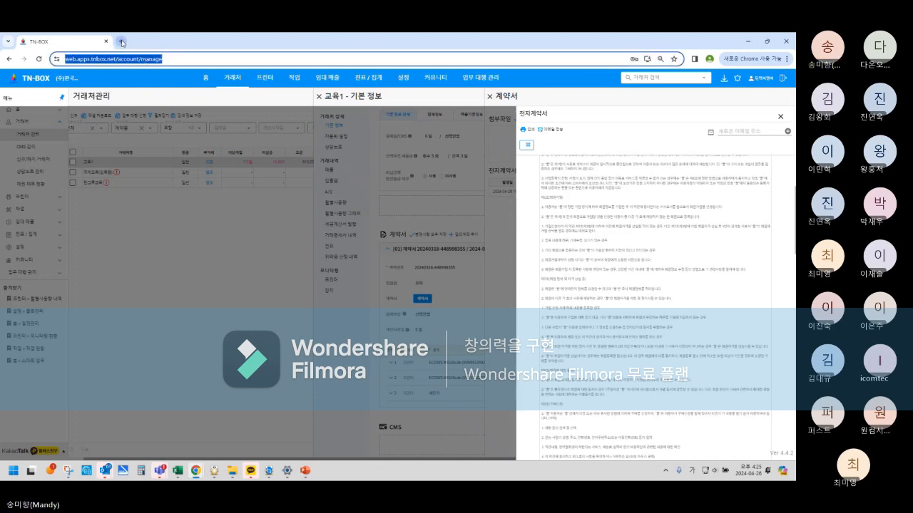
left_click(133, 62)
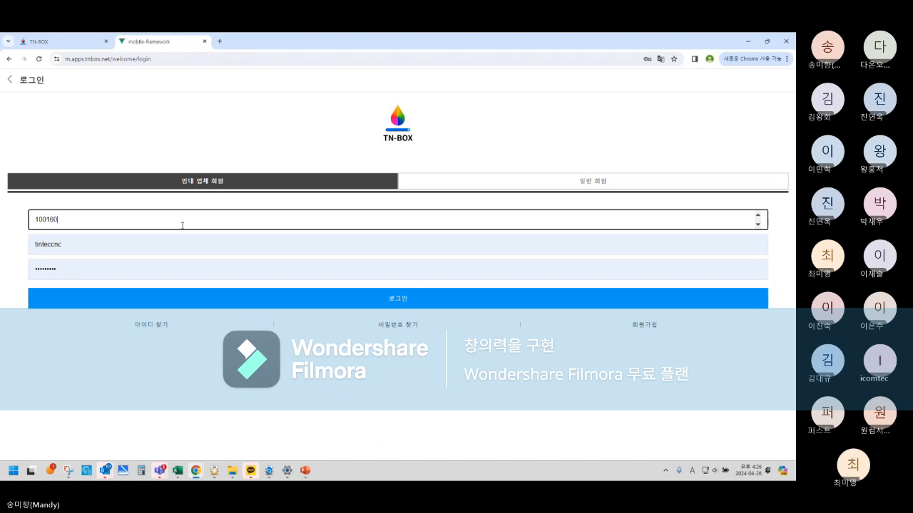
key("Return")
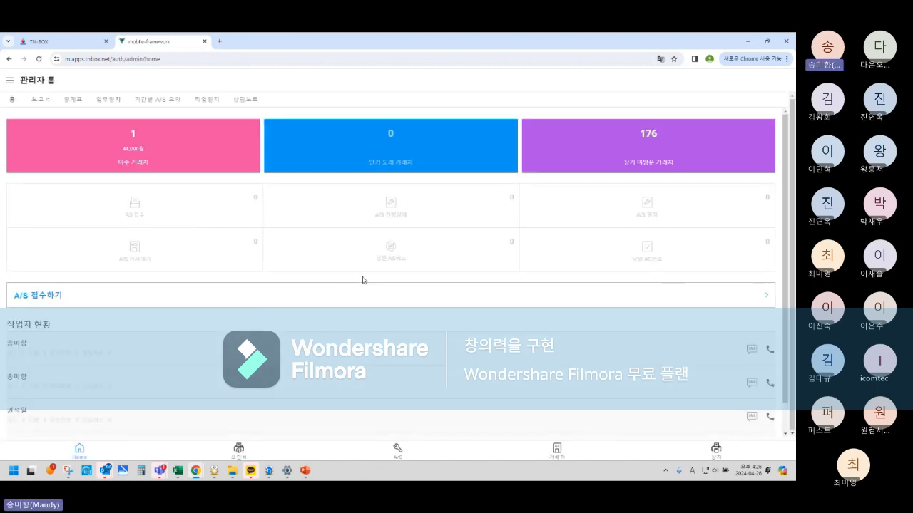
- Open the mobile customer list (거래처) and search it for 교육
left_click(556, 452)
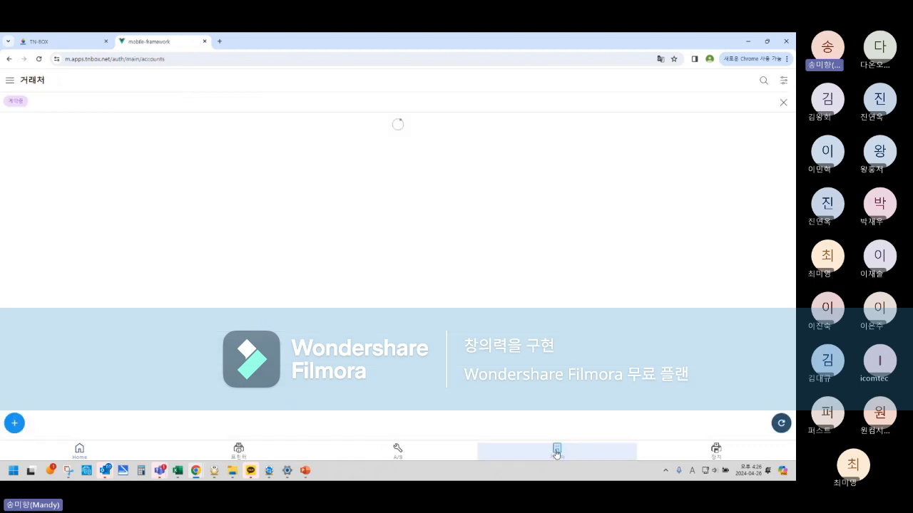
left_click(763, 82)
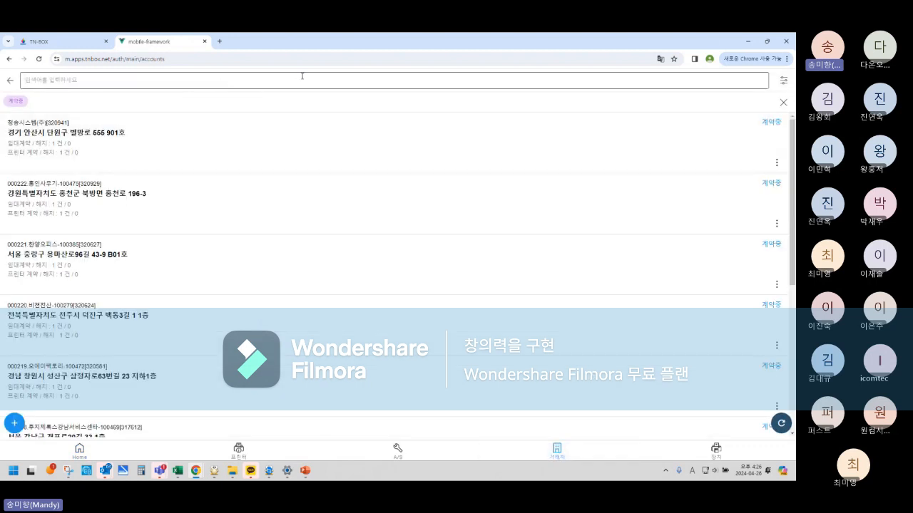
type("이")
key("Return")
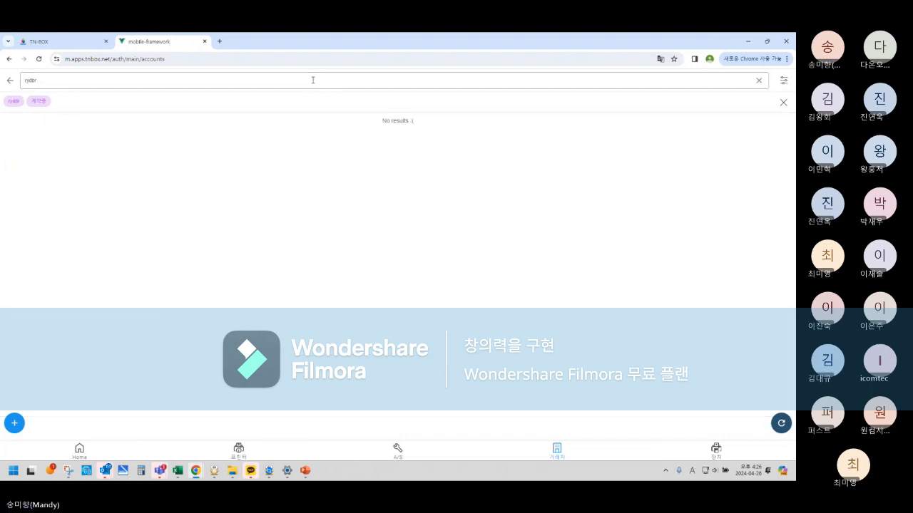
key("ctrl+a")
key("BackSpace")
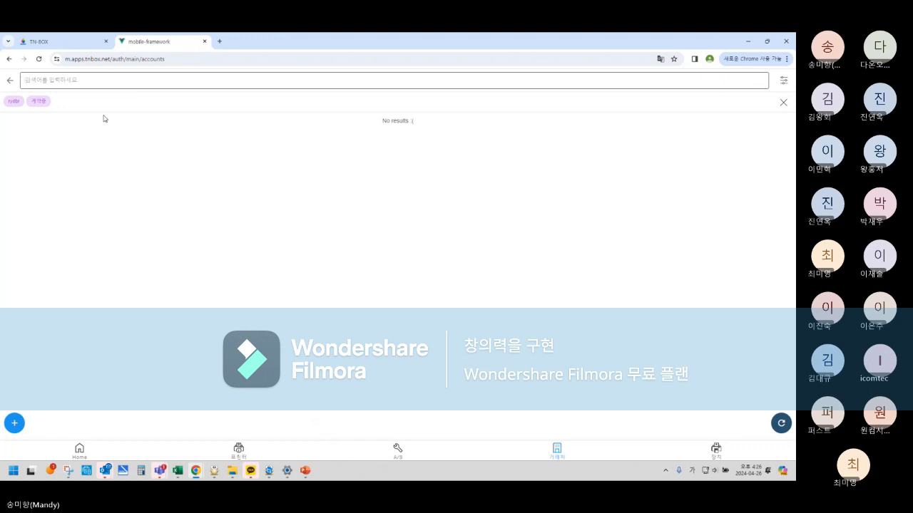
type("교육")
key("Return")
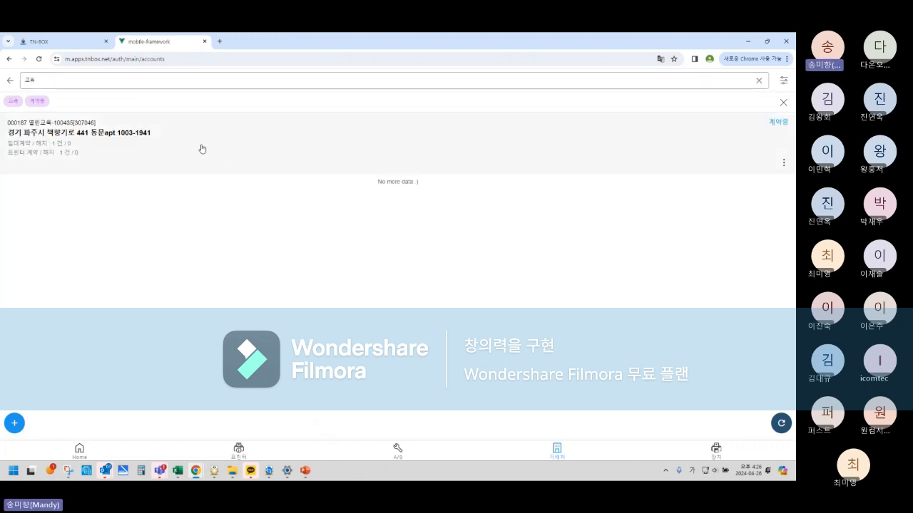
- Open the 열린교육 customer details, expand the contract information (계약정보), and open its existing contract
left_click(201, 153)
scroll(402, 306, "down", 3)
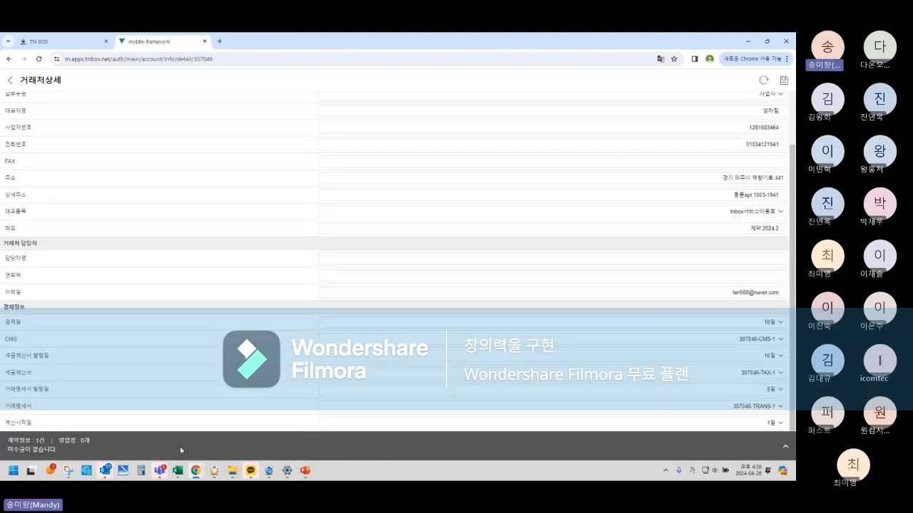
left_click(693, 455)
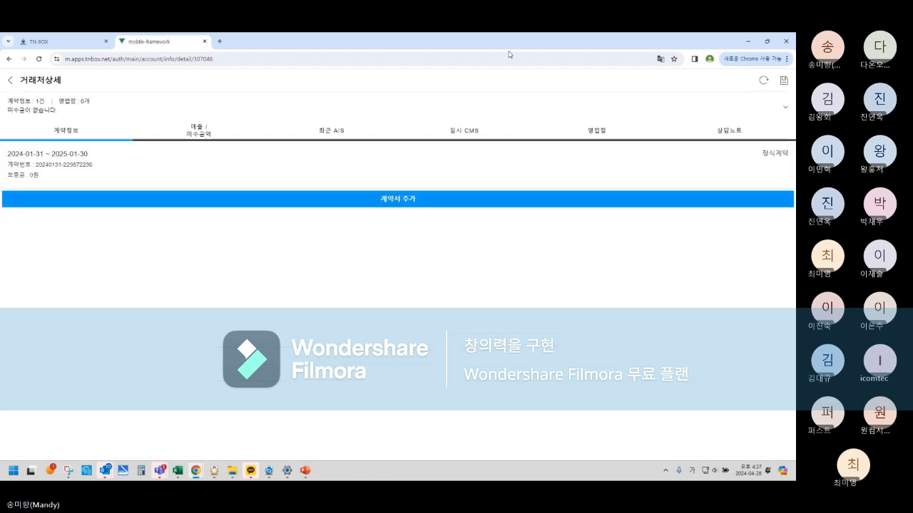
left_click(433, 174)
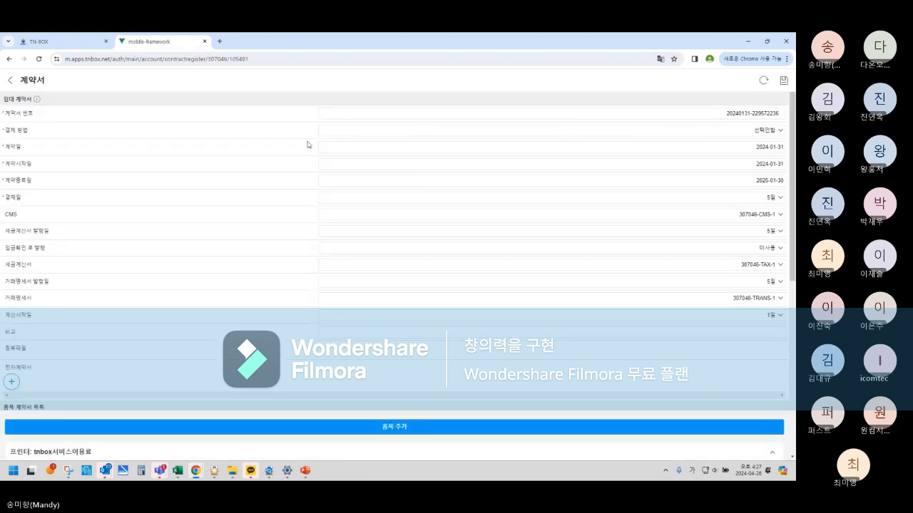
left_click(9, 58)
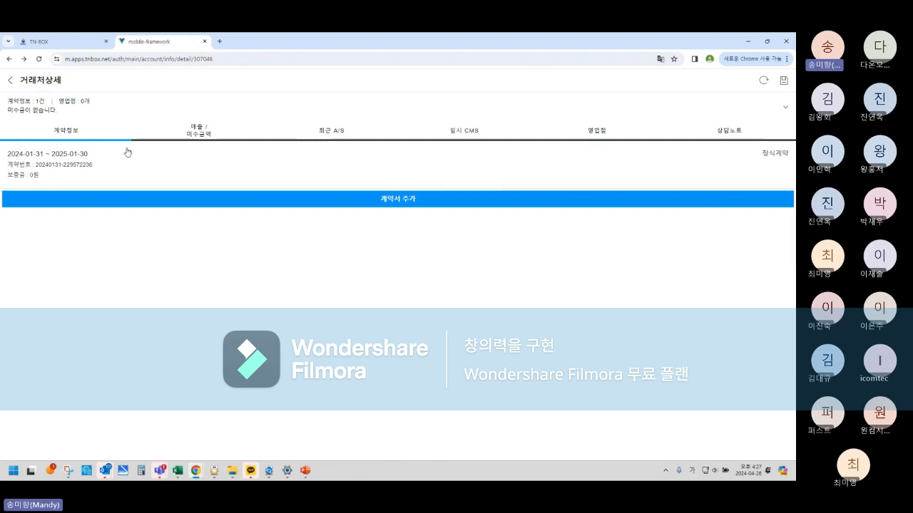
left_click(455, 166)
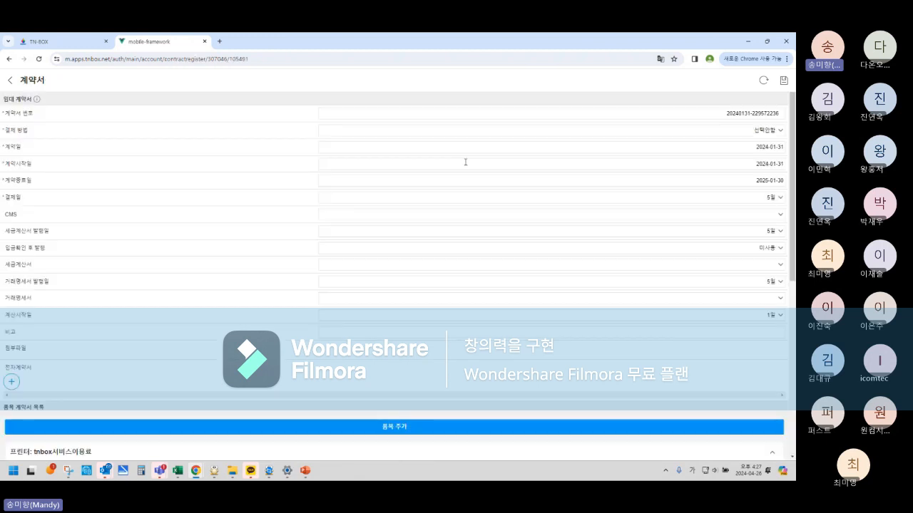
- Open a new electronic contract (전자계약서) form from this contract and apply the seal in the supplier's signature field
scroll(513, 264, "down", 3)
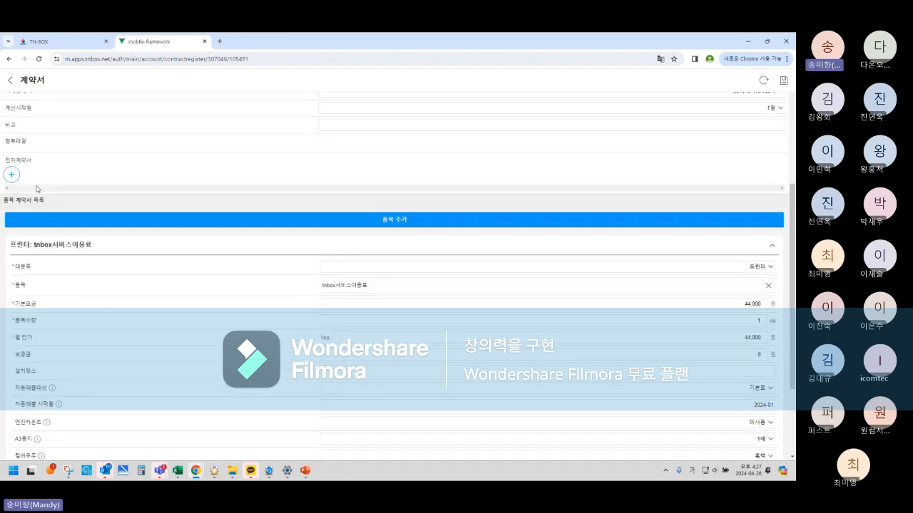
left_click(11, 175)
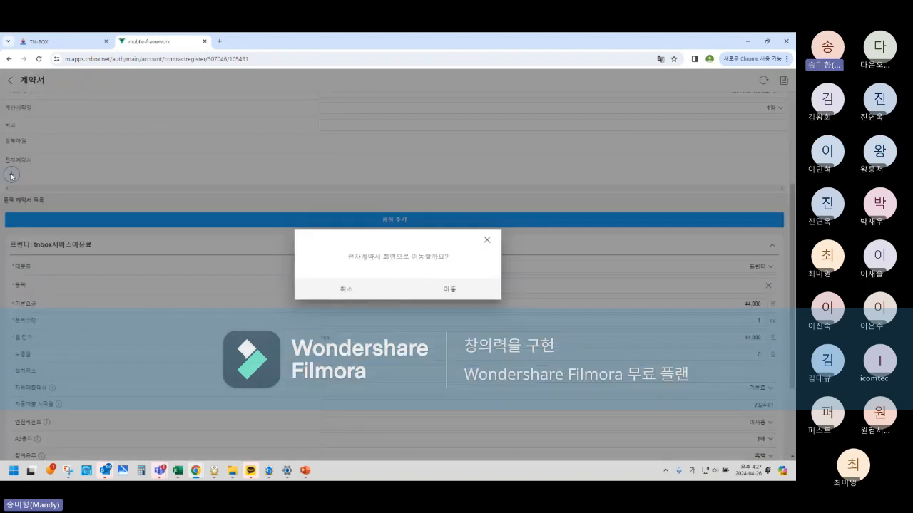
left_click(450, 291)
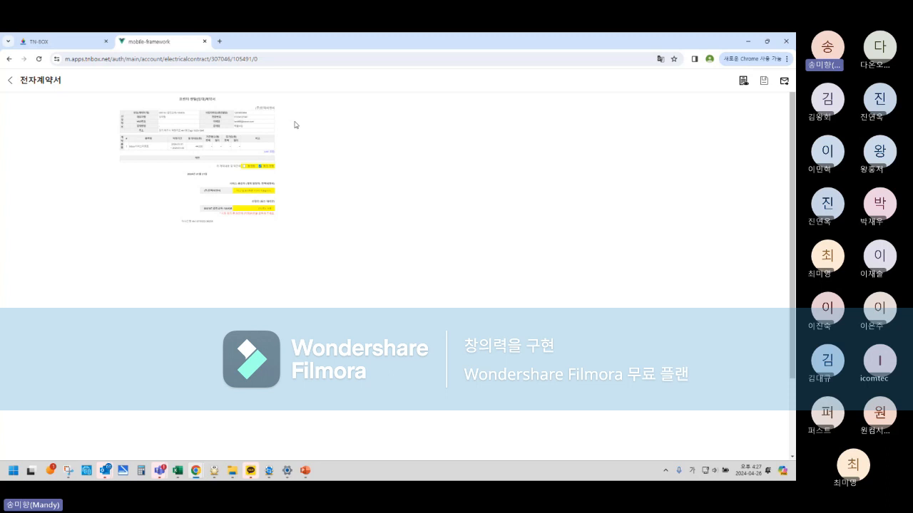
left_click(244, 169)
- Switch to the Teams meeting window and read the participants' chat questions
mouse_move(159, 470)
left_click(204, 406)
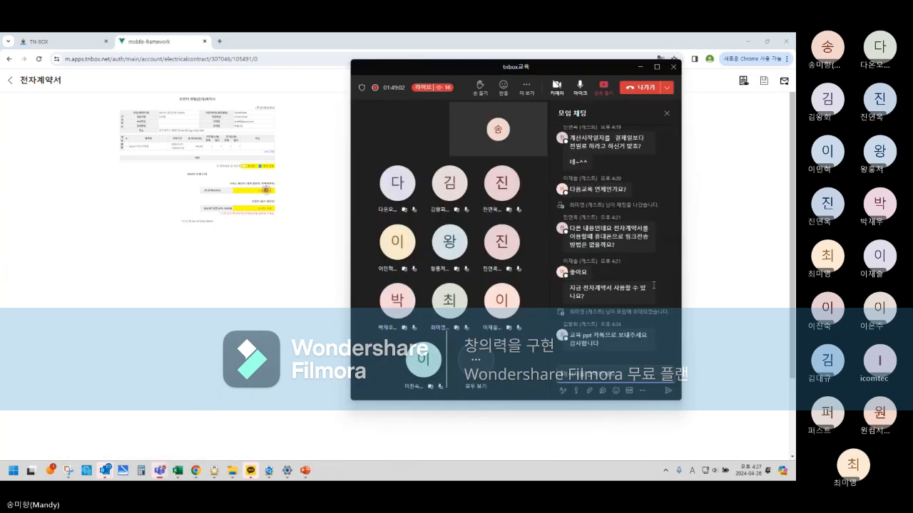
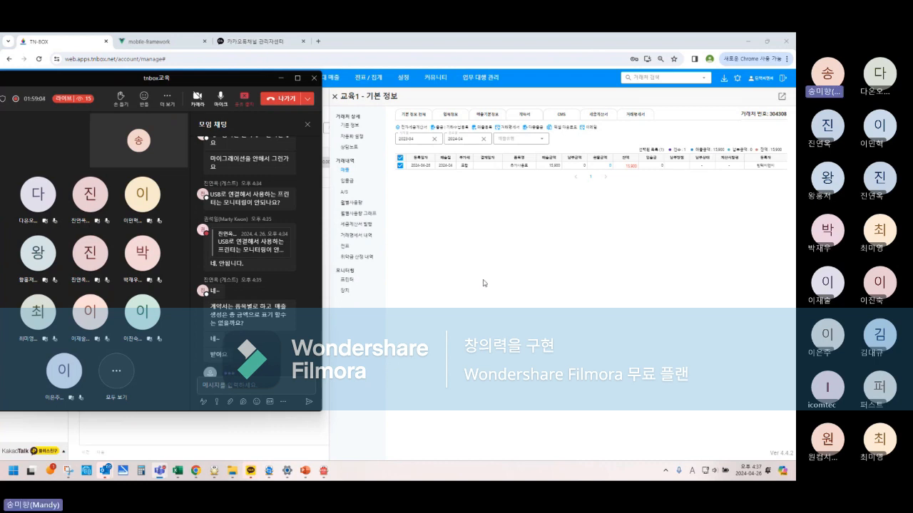
- Open 교육1's basic information (기본 정보) in TN-BOX and view the first contract item's installation and change history
left_click(350, 125)
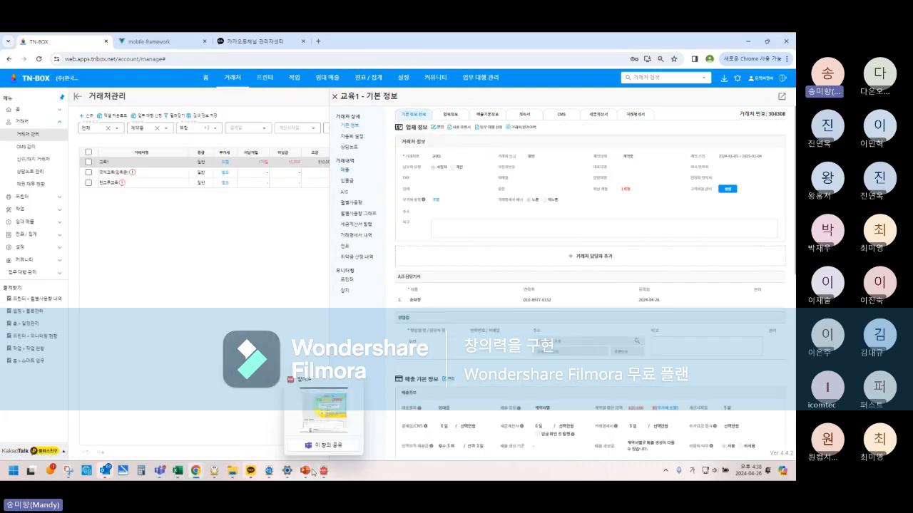
scroll(650, 289, "down", 5)
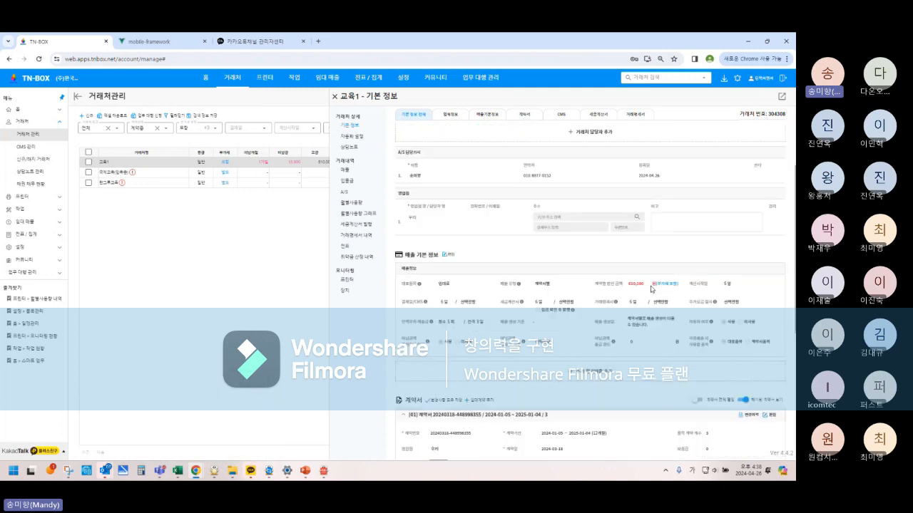
scroll(650, 289, "down", 3)
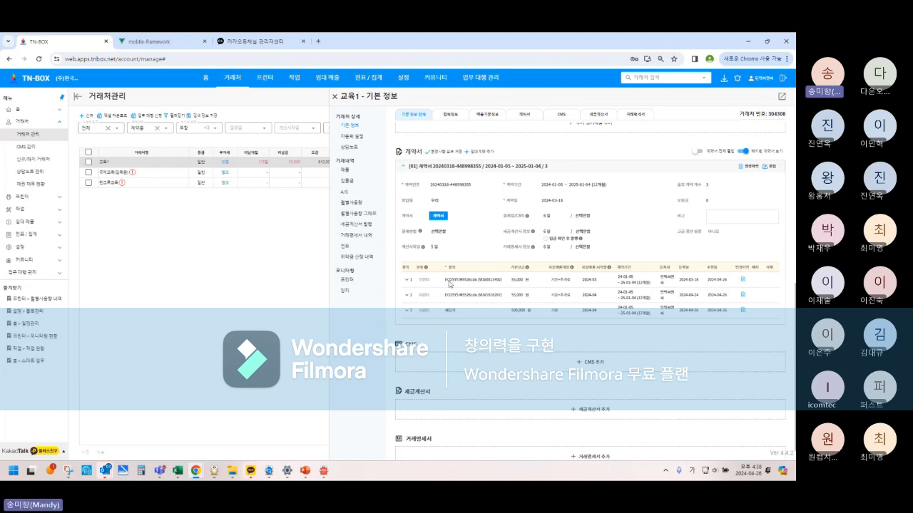
left_click(743, 281)
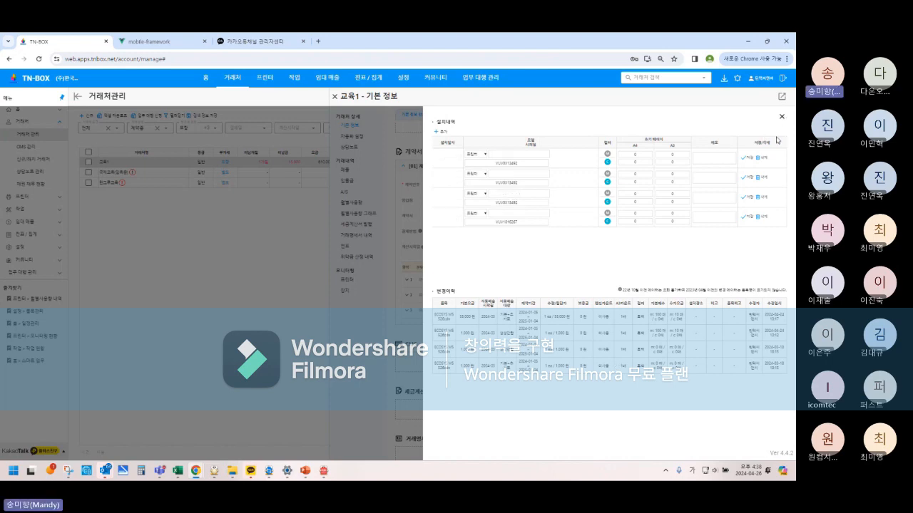
key("Escape")
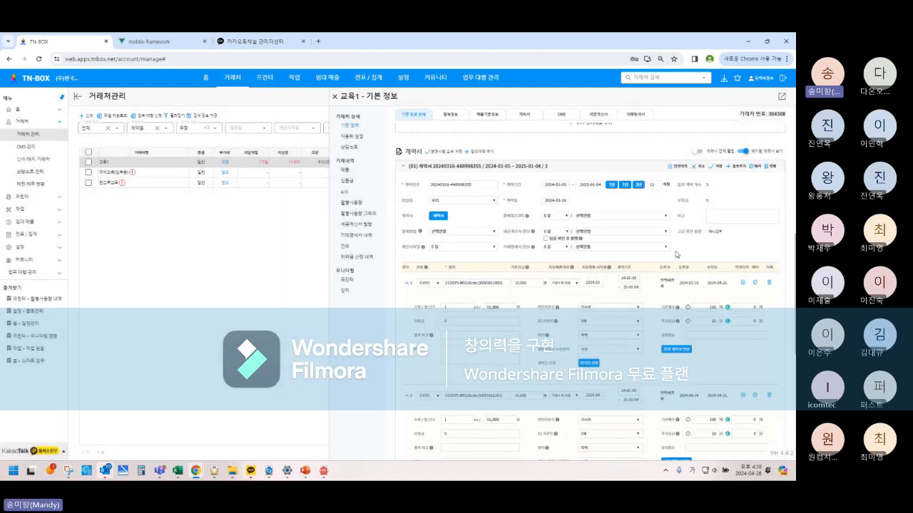
- Try the additional-charge-only option (추가료 만) as the automatic sales target of the first contract item
left_click(573, 285)
left_click(564, 311)
left_click(561, 287)
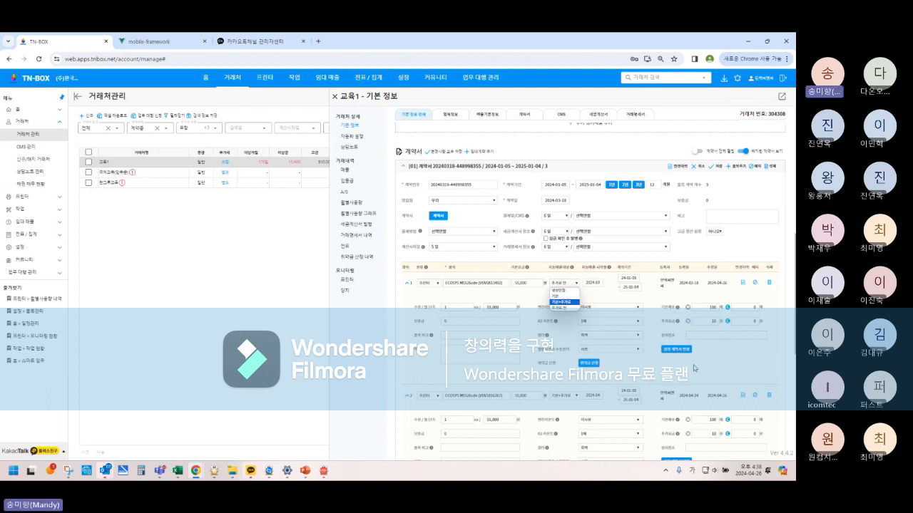
left_click(728, 362)
- Delete the 세단기 item from 교육1's contract, acknowledging the deletion notices
scroll(761, 326, "down", 5)
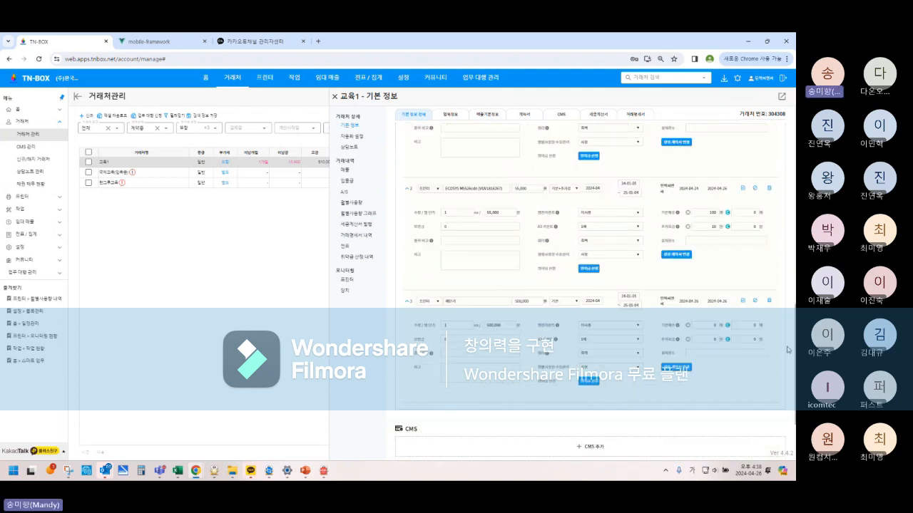
left_click(769, 300)
left_click(293, 303)
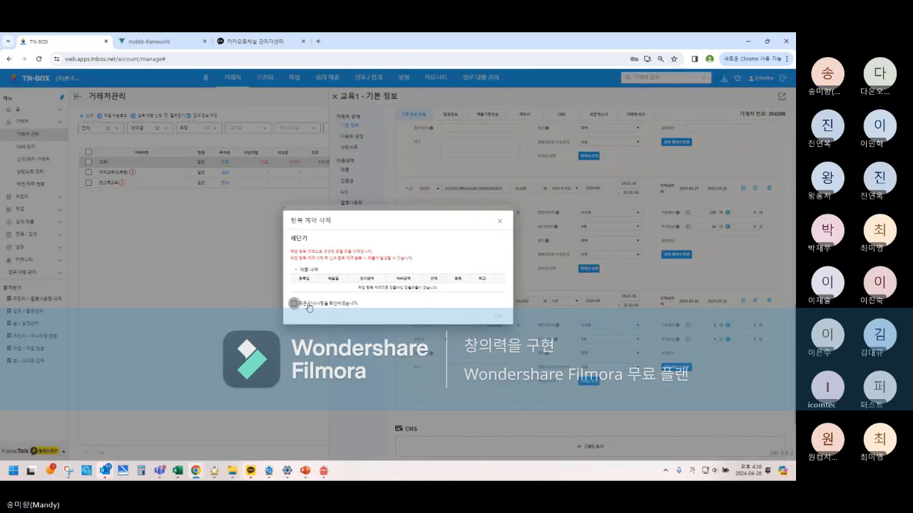
left_click(497, 316)
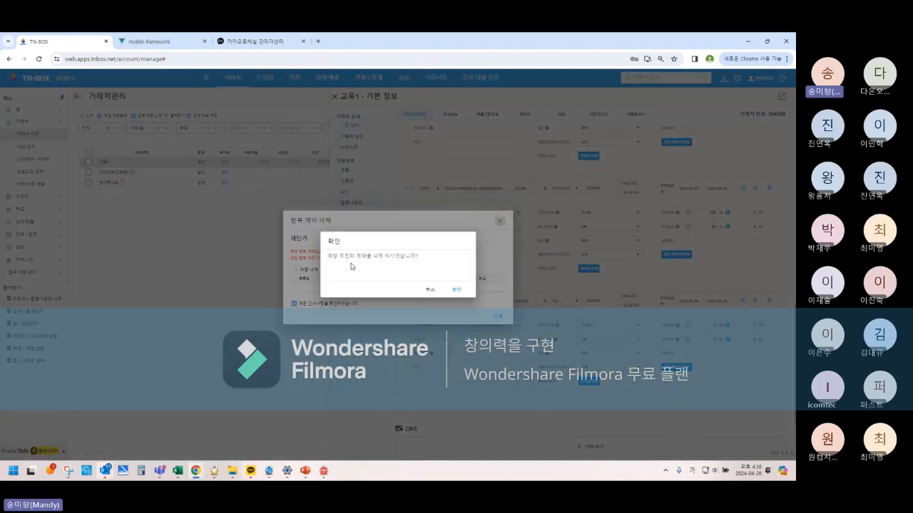
left_click(456, 289)
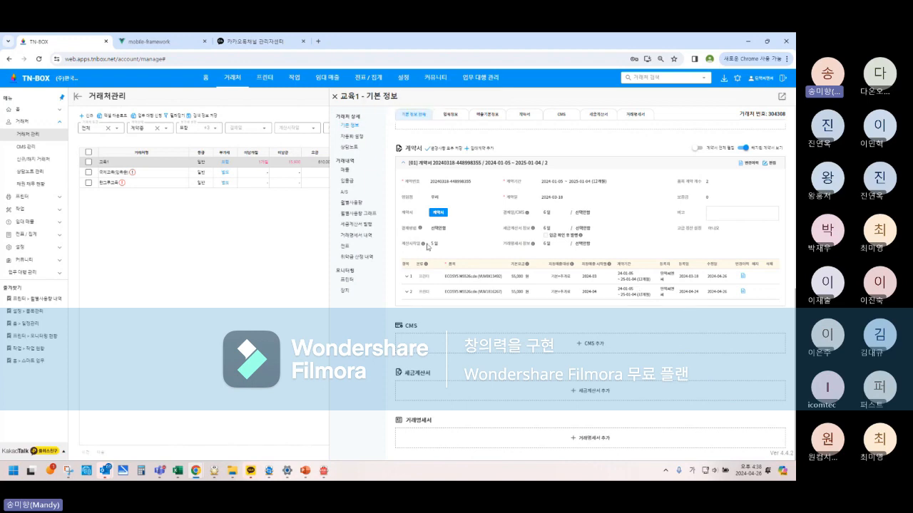
- Set the automatic sales target of both printer items in 교육1's contract to additional charge only (추가료 만) and save the contract
left_click(771, 163)
scroll(651, 261, "up", 1)
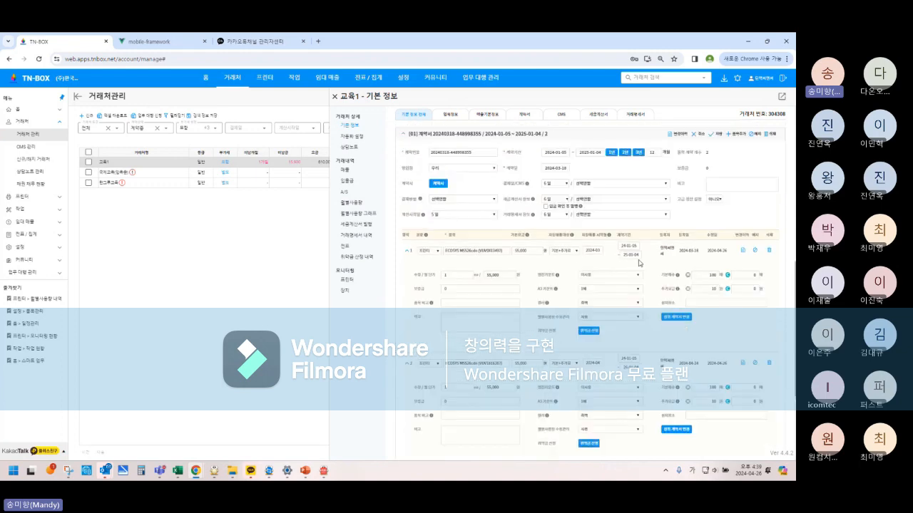
left_click(562, 251)
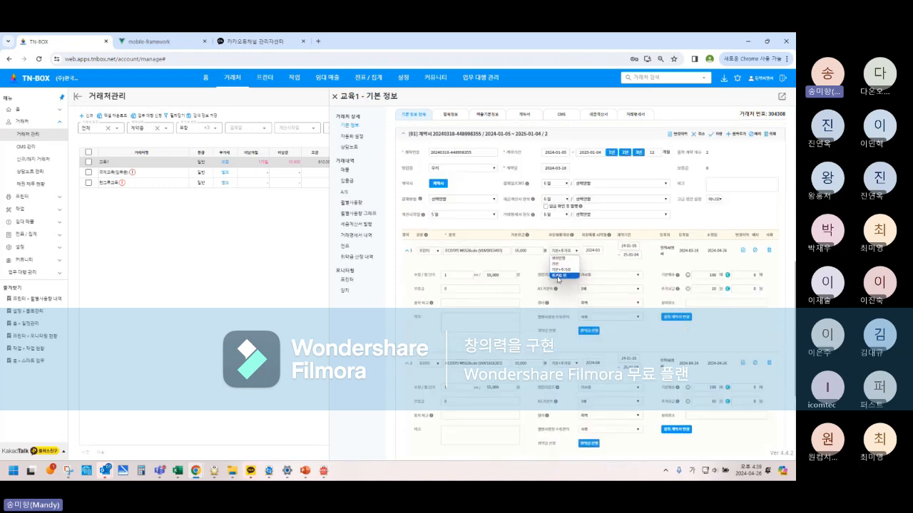
left_click(558, 276)
left_click(561, 365)
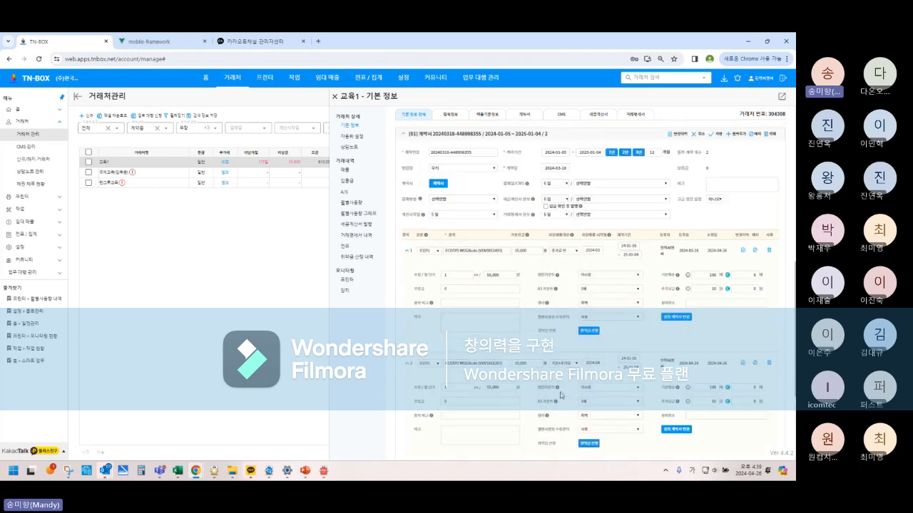
left_click(560, 389)
left_click(718, 135)
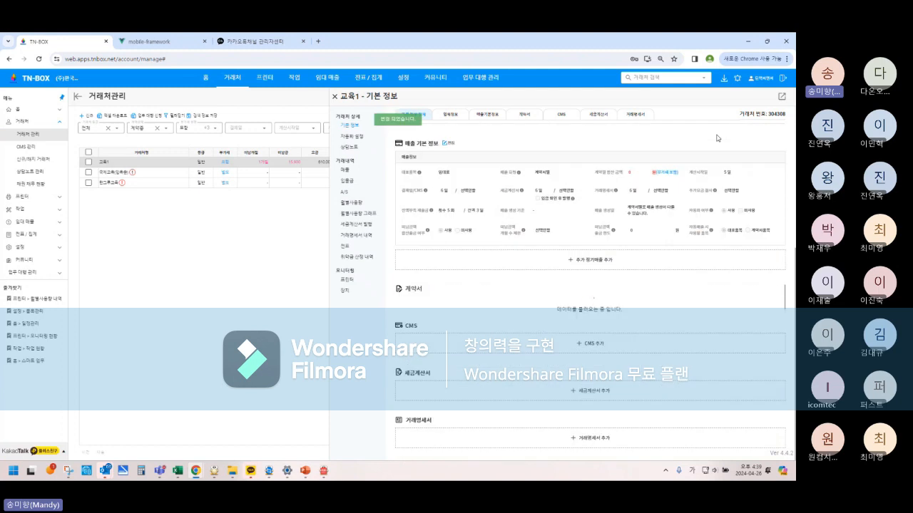
- Add a new rental contract to 교육1 with a printer item at a 110,000 won base fee, basic-fee (기본) sales target, and save it
scroll(588, 268, "down", 1)
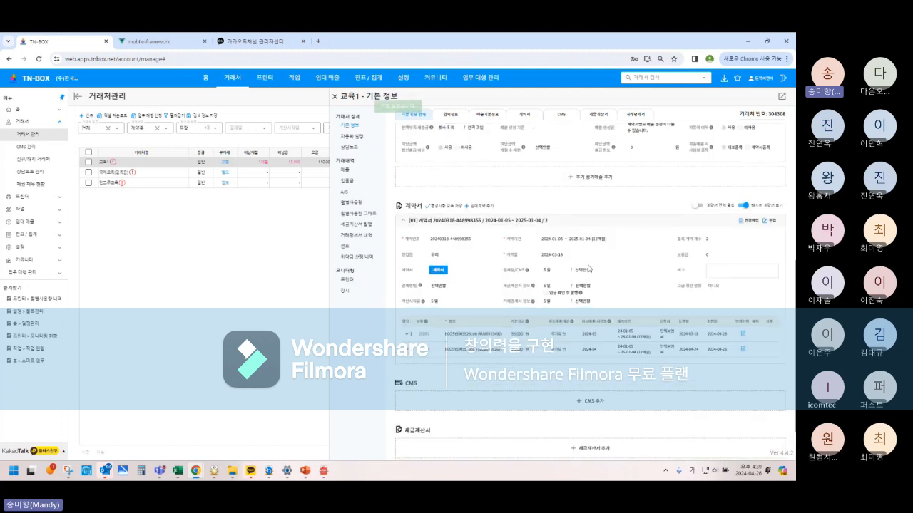
left_click(482, 212)
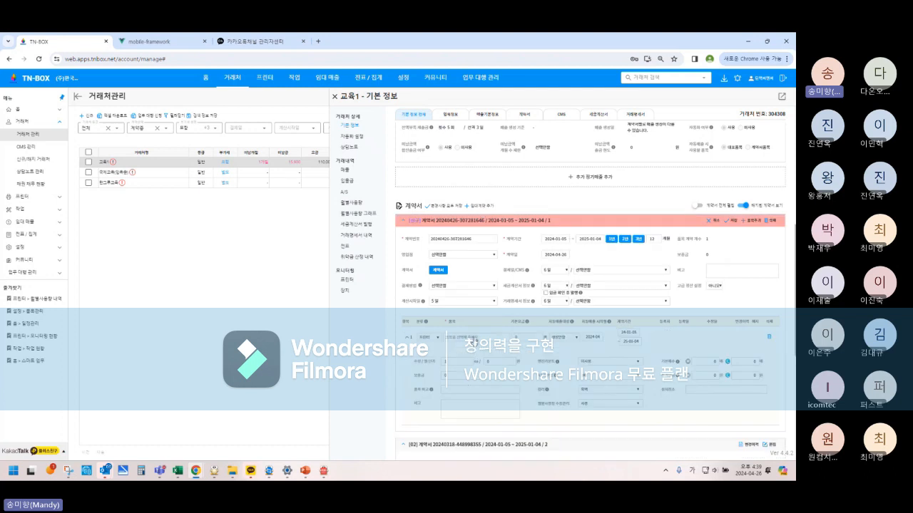
left_click(467, 338)
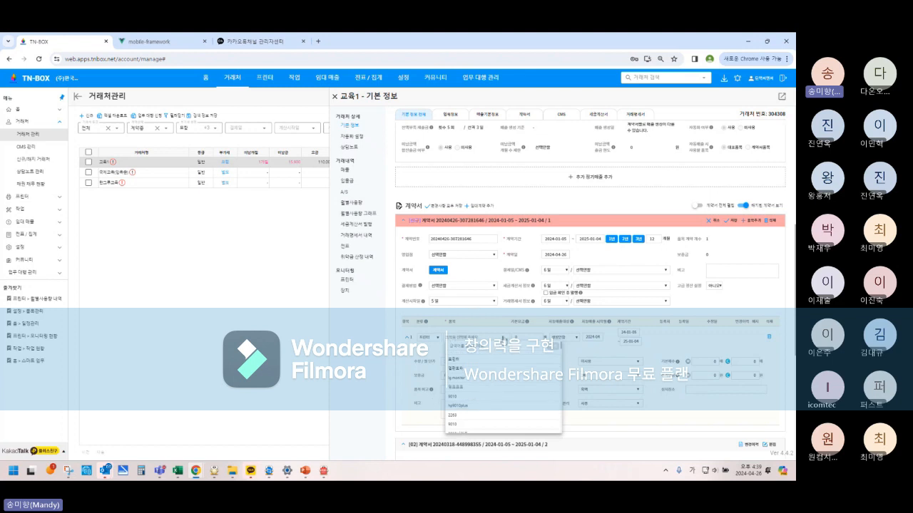
left_click(467, 387)
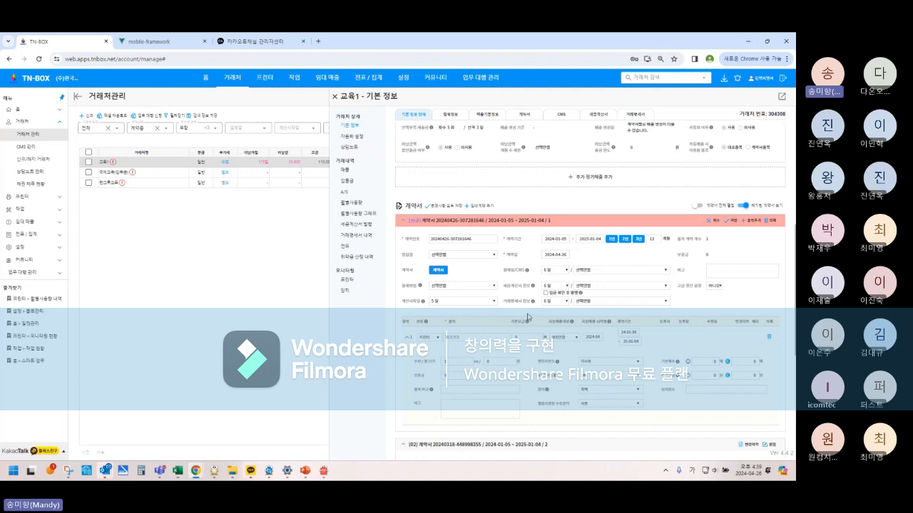
left_click(489, 339)
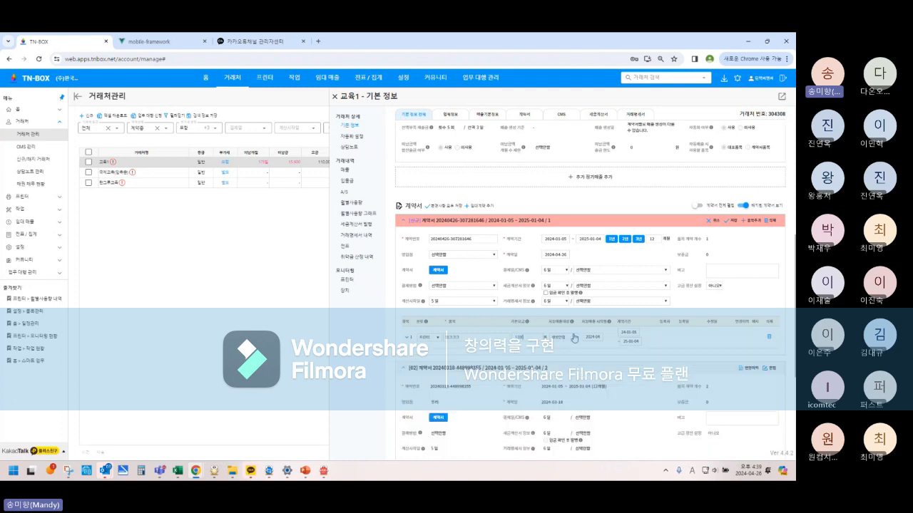
left_click(557, 339)
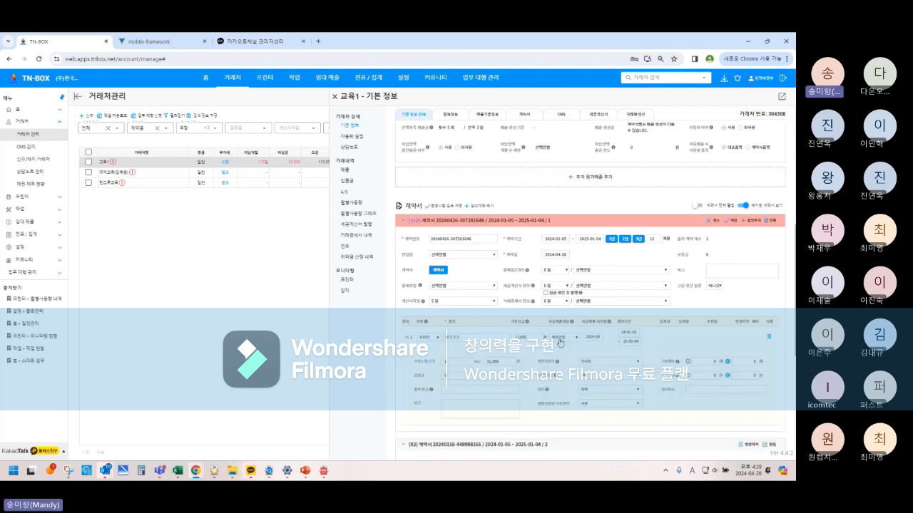
left_click(558, 352)
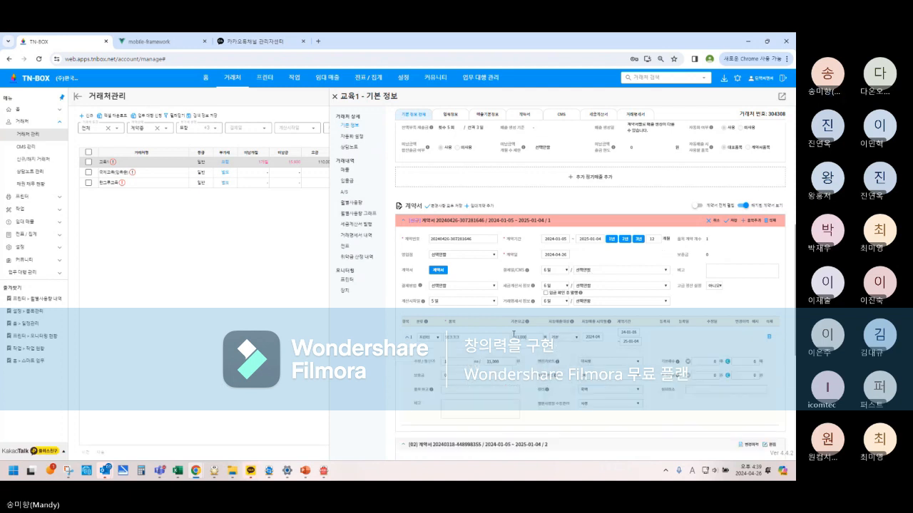
type("0")
left_click(729, 220)
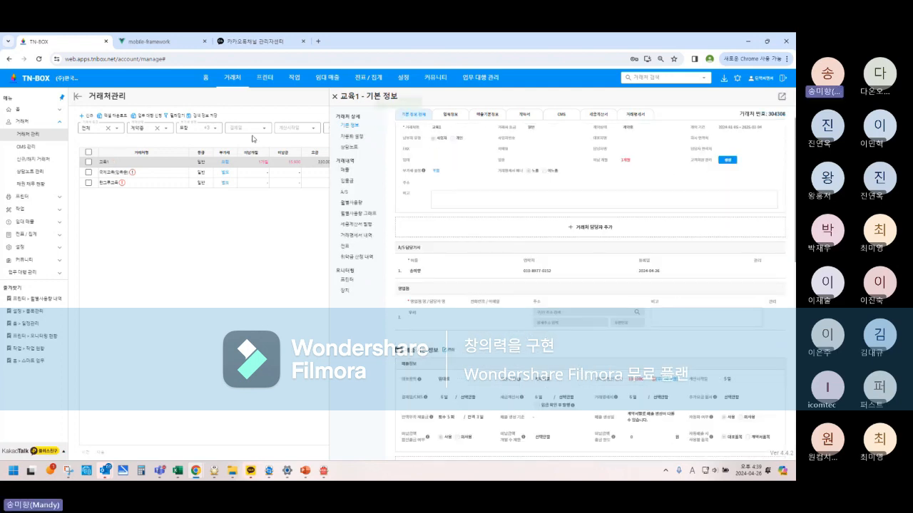
- Bring up the Teams meeting window and read the newest chat question about customers billed without VAT
left_click(307, 471)
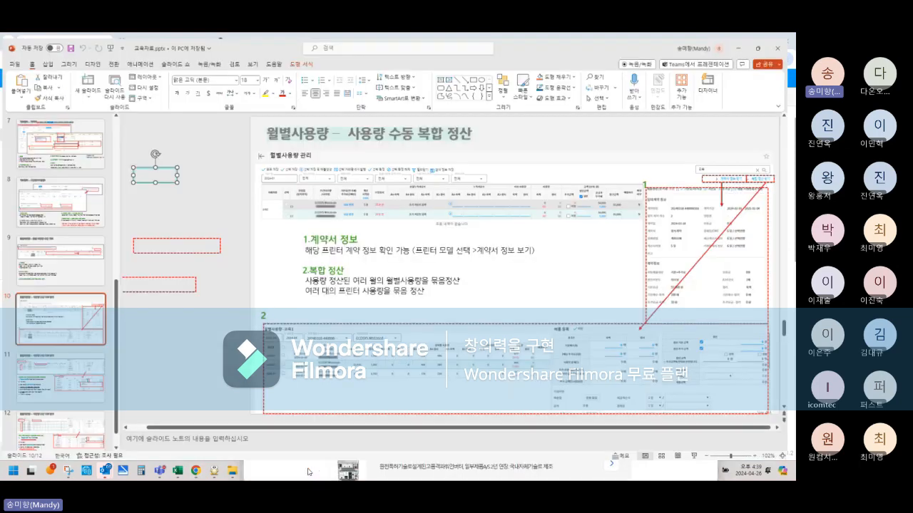
left_click(745, 43)
mouse_move(163, 476)
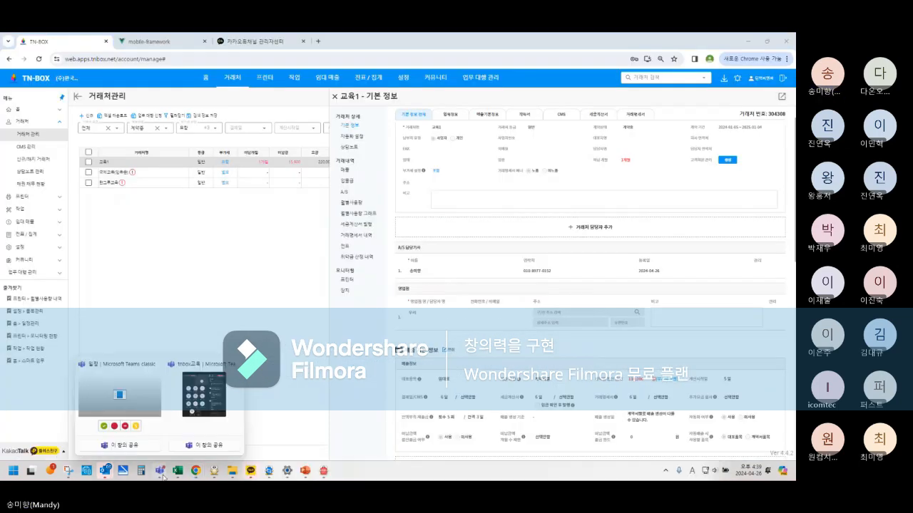
left_click(217, 402)
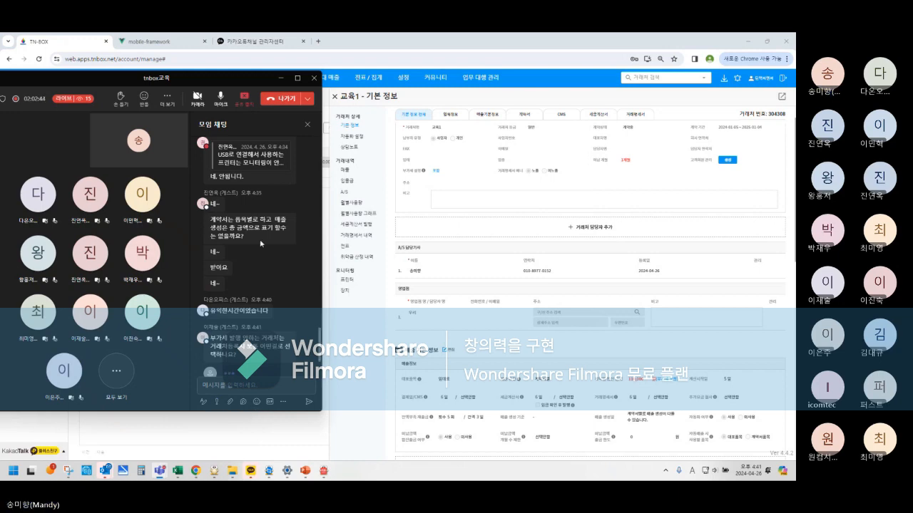
- Change 교육1's VAT setting (부가세 설정) in its company information to a no-VAT option and save the change
left_click(459, 177)
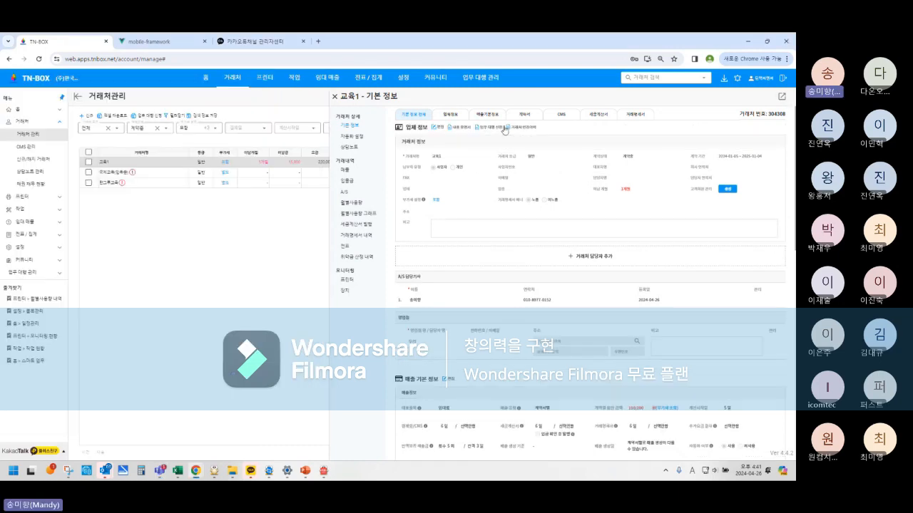
left_click(437, 127)
left_click(448, 200)
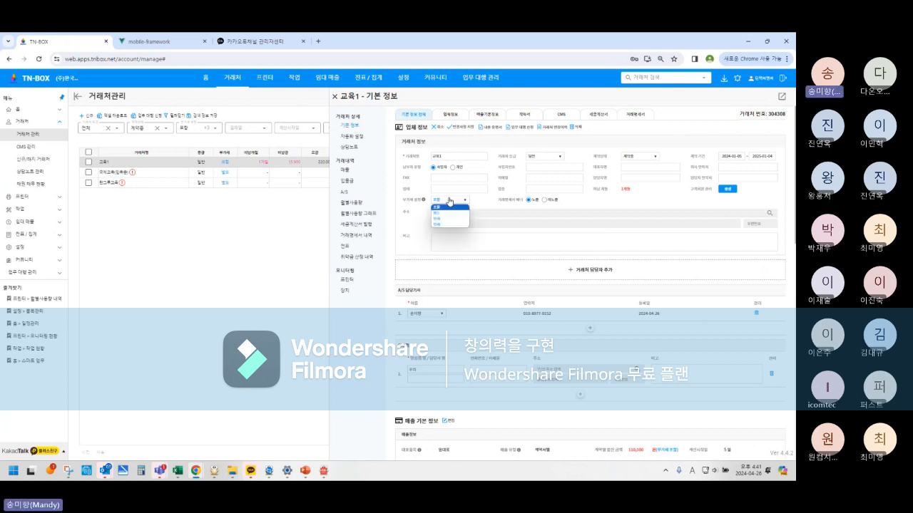
left_click(443, 222)
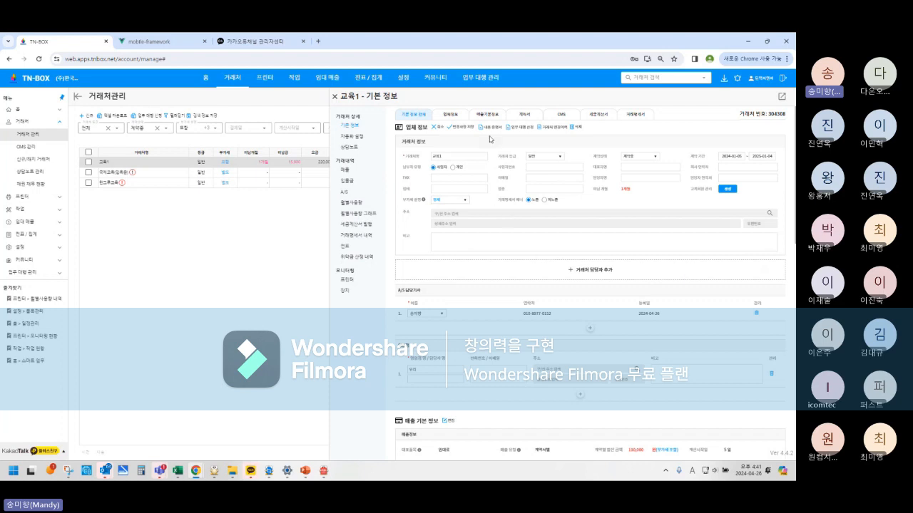
left_click(456, 127)
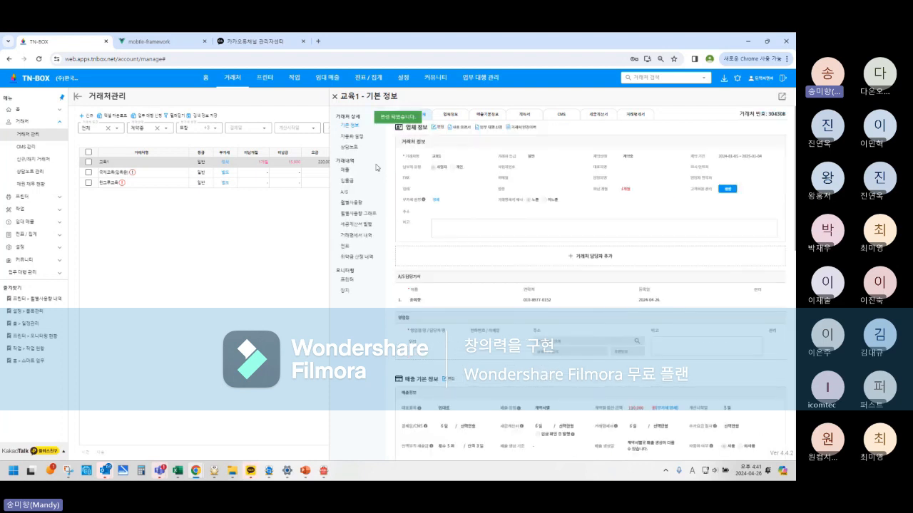
- Open 교육1's sales list and preview the transaction statement (거래명세서) of the 2024-04 sale
left_click(345, 171)
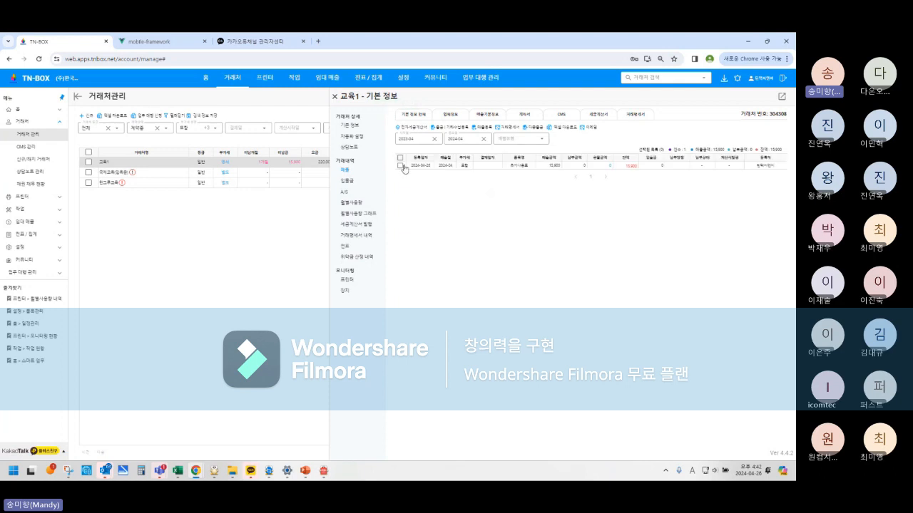
left_click(398, 166)
left_click(509, 130)
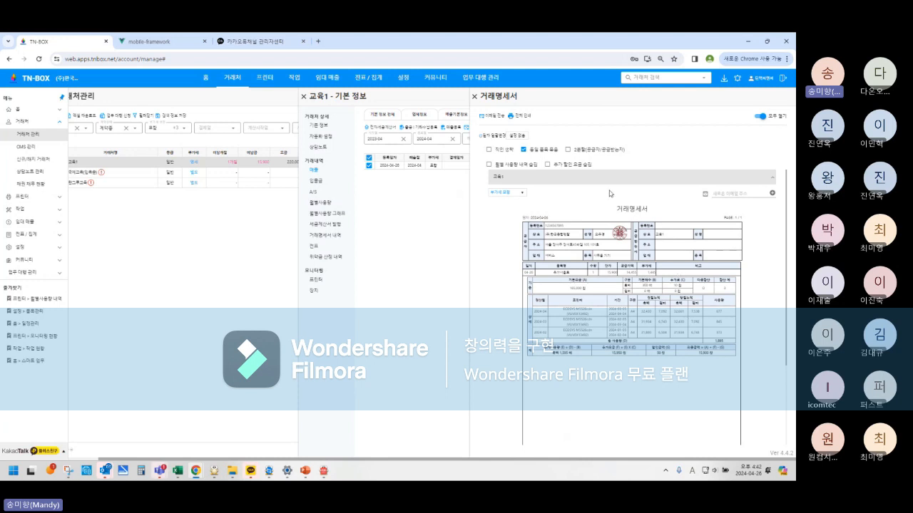
left_click(474, 97)
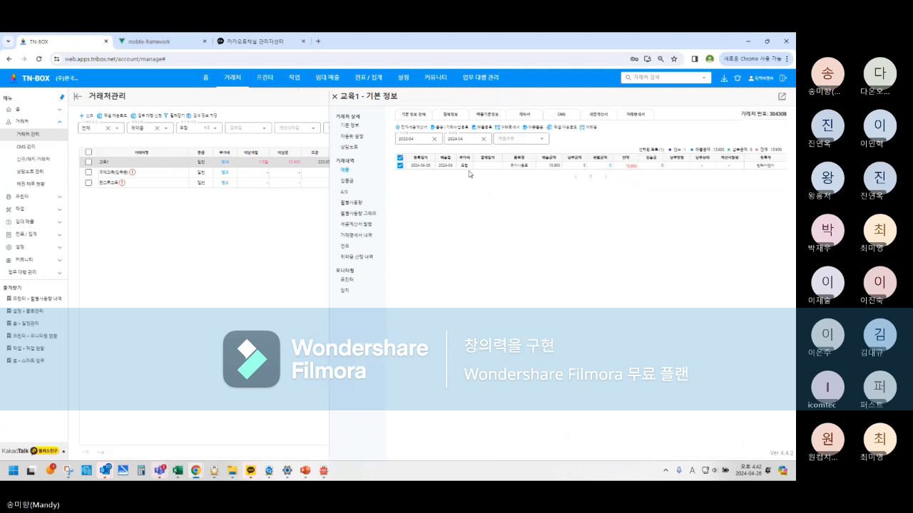
- Change the VAT type of 교육1's 2024-04 sale to a no-VAT option and save it
left_click(581, 134)
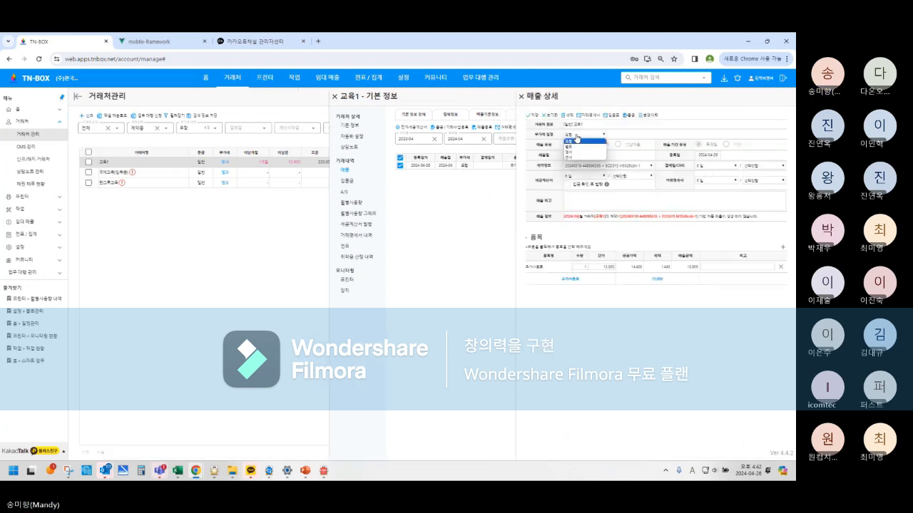
left_click(577, 152)
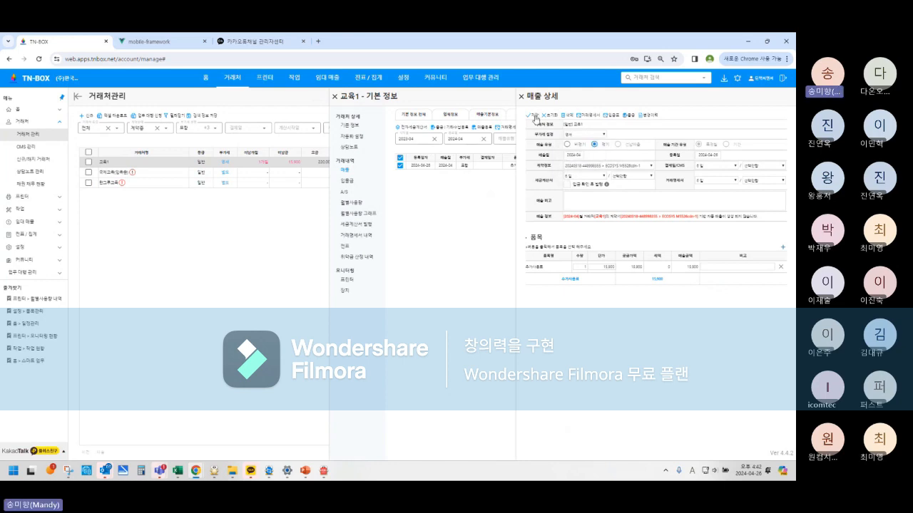
left_click(536, 119)
left_click(455, 291)
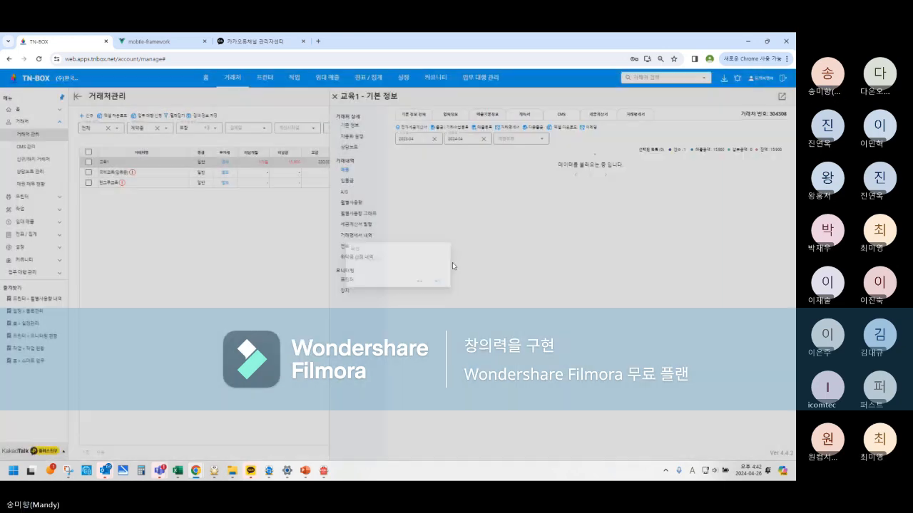
- Reopen the edited 2024-04 sale and check its transaction statement (거래명세서) for the VAT treatment
left_click(449, 163)
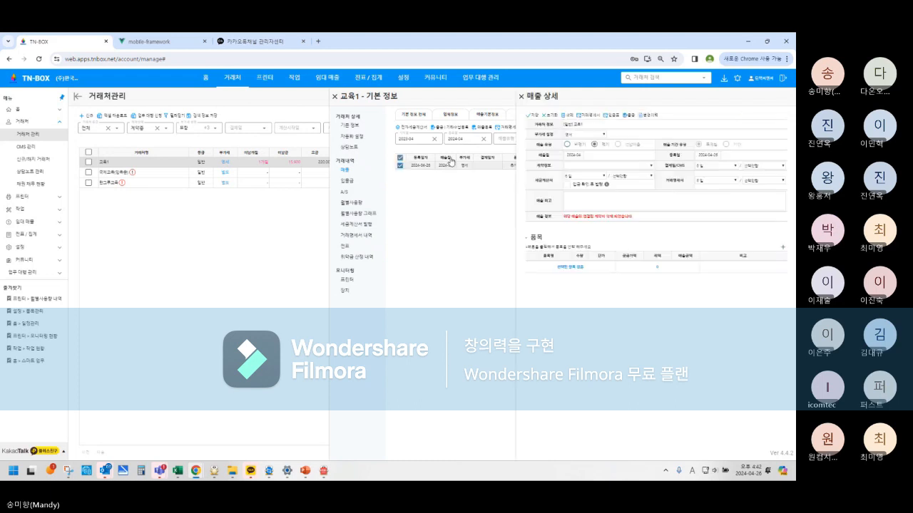
left_click(585, 117)
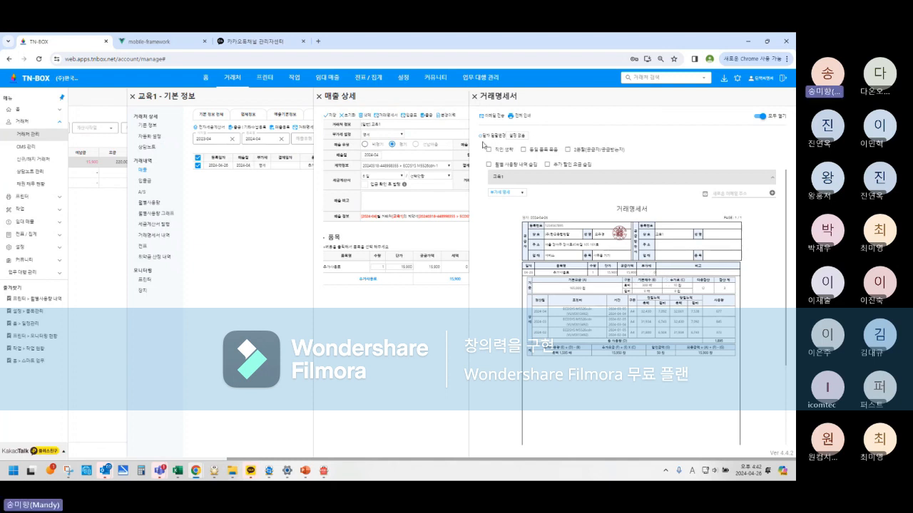
left_click(475, 96)
left_click(520, 97)
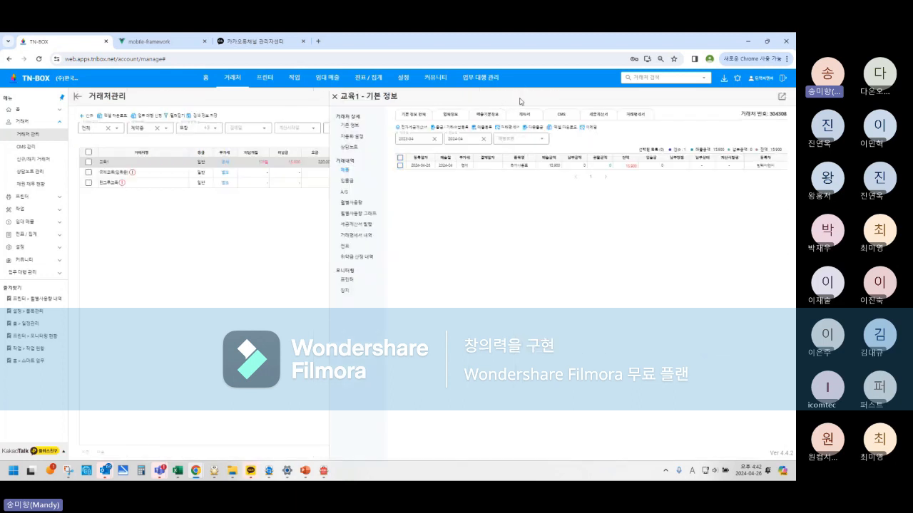
- Return to 교육1's basic information and review its VAT setting, both contracts and their items' sales targets
left_click(350, 126)
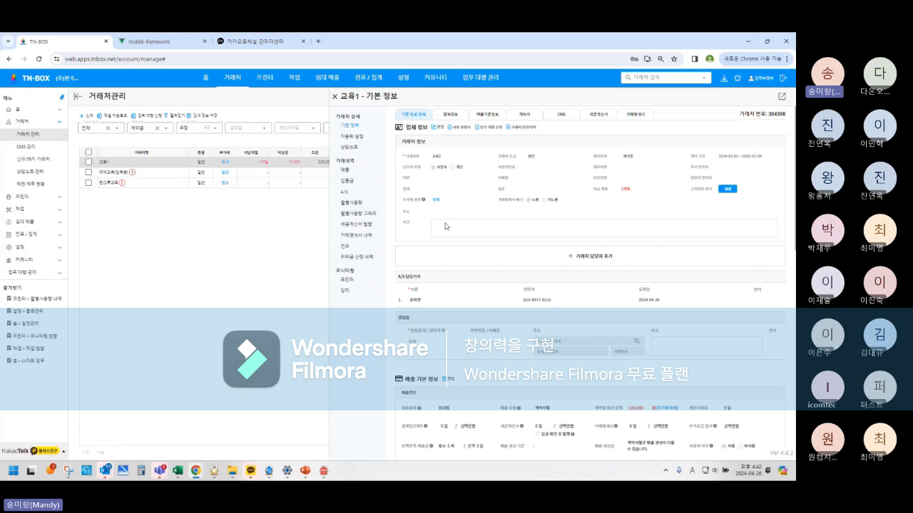
scroll(445, 225, "down", 2)
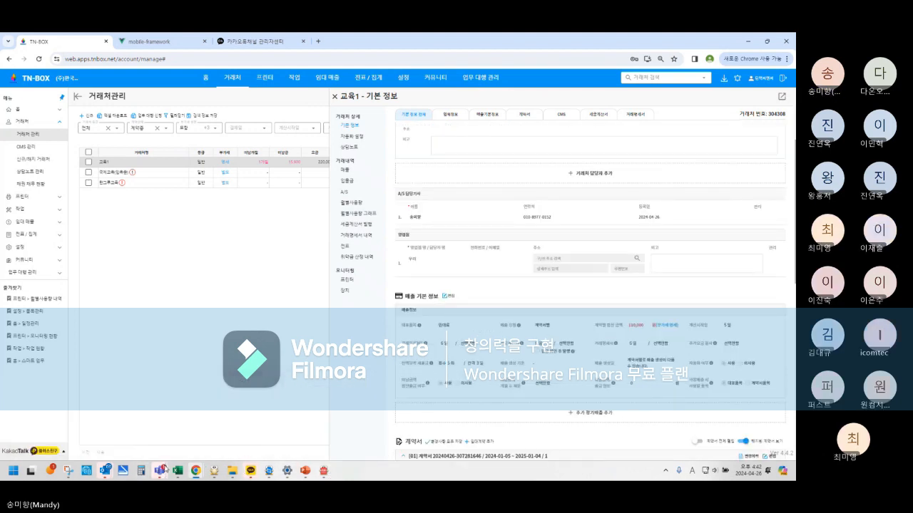
mouse_move(161, 471)
mouse_move(211, 397)
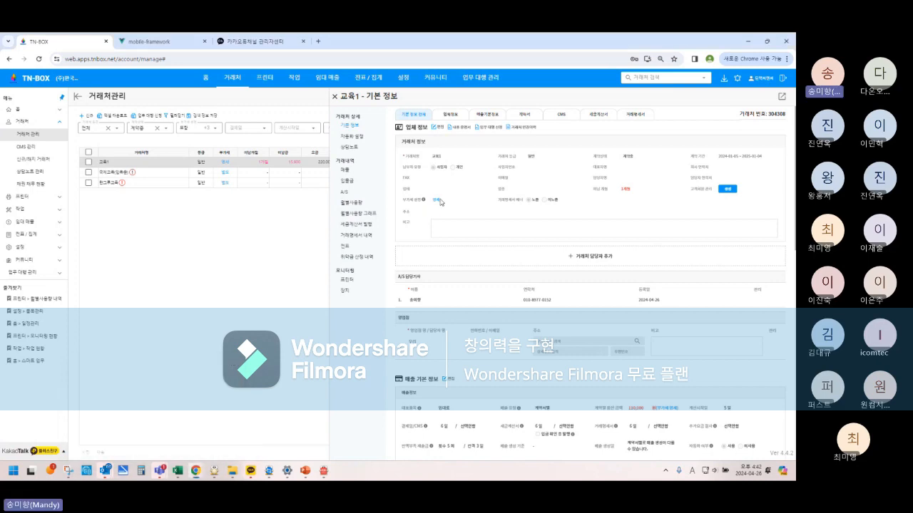
scroll(556, 341, "down", 10)
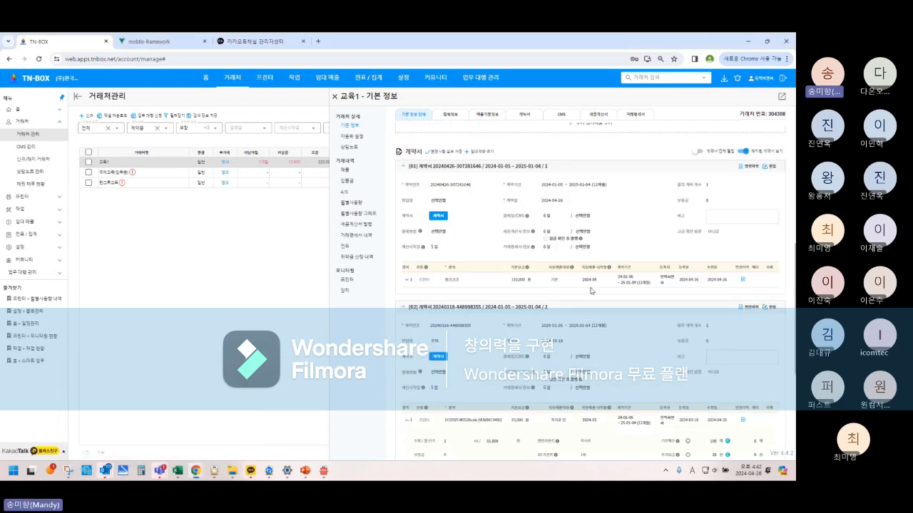
scroll(569, 425, "down", 1)
left_click(562, 333)
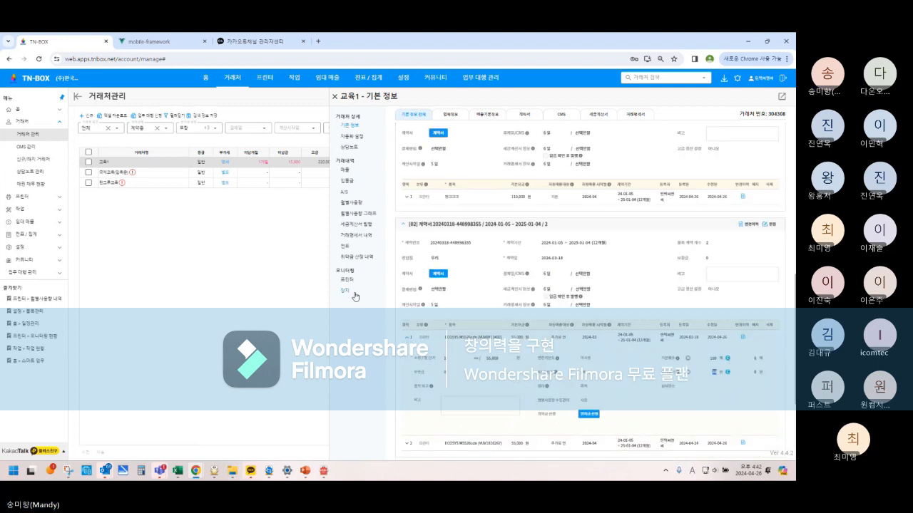
scroll(596, 351, "up", 2)
scroll(596, 351, "up", 5)
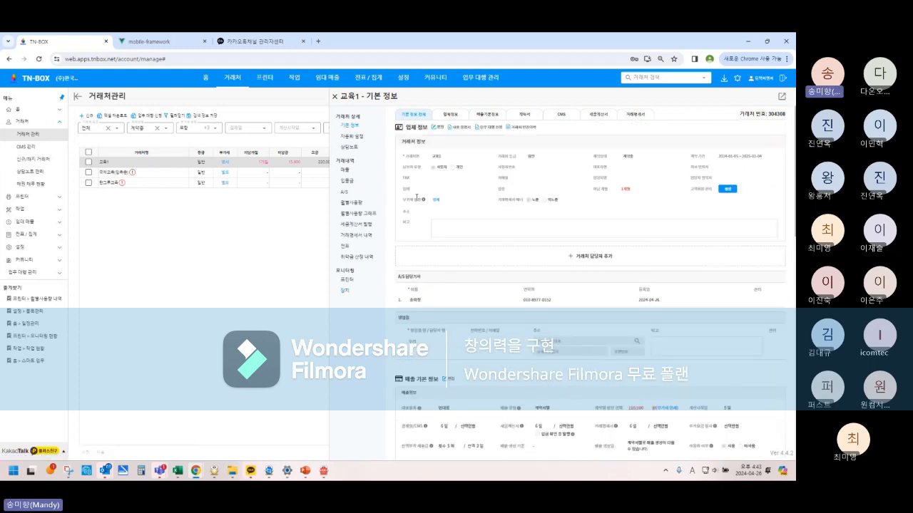
scroll(657, 428, "down", 8)
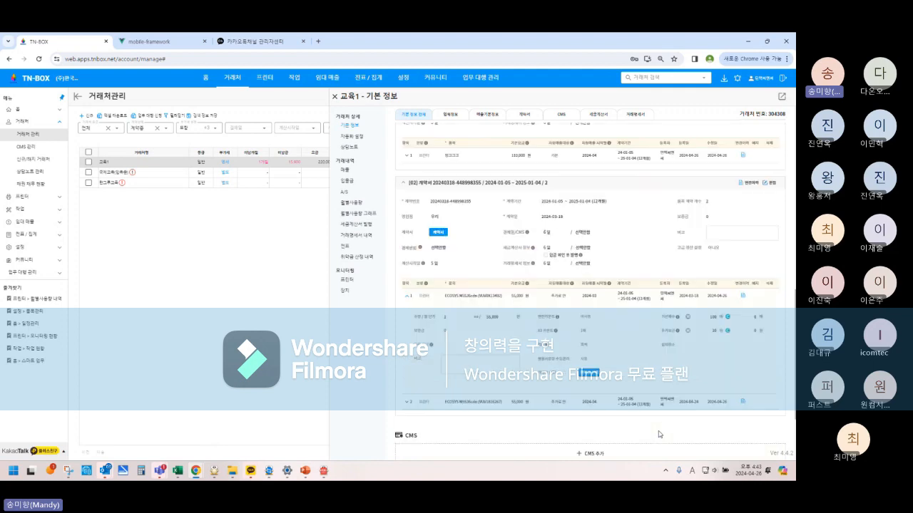
- Review the automation setting (자동화 여부) in 교육1's sales basic information and the automatic sales target (자동매출대상) in contract 01
scroll(571, 321, "up", 3)
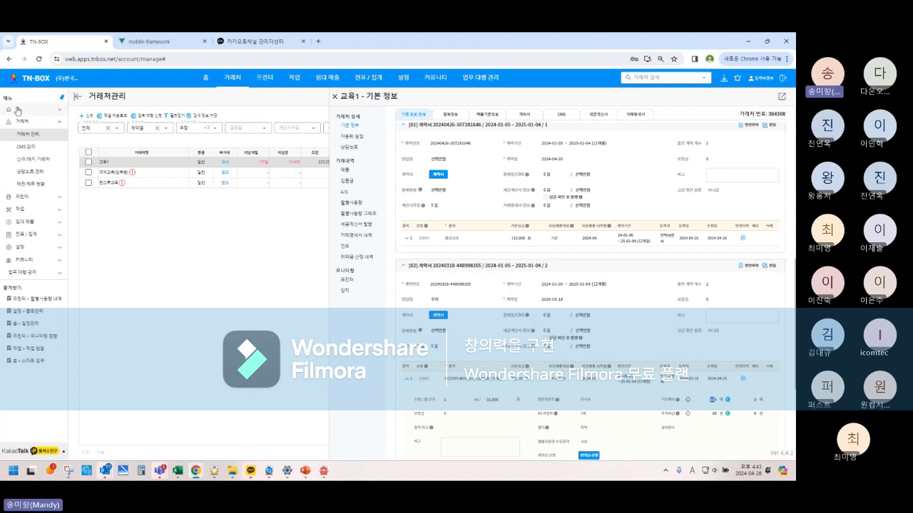
scroll(412, 307, "up", 5)
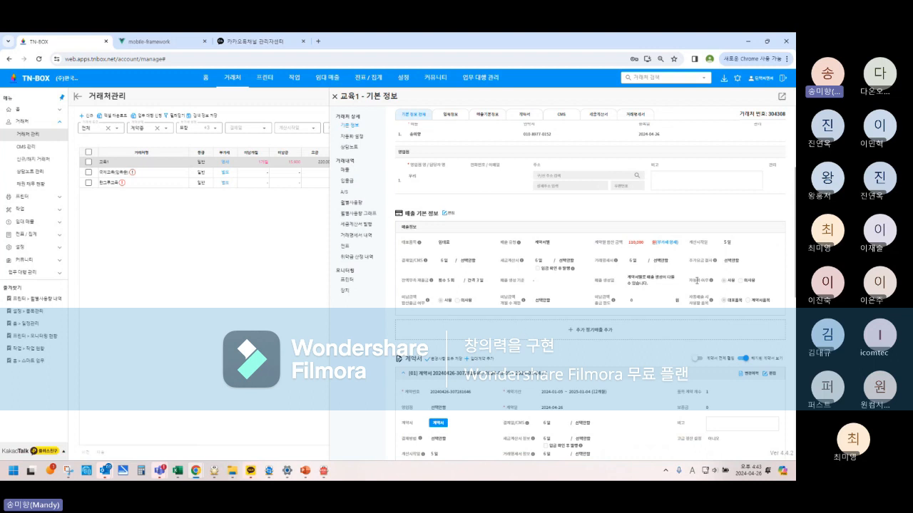
left_click_drag(688, 281, 726, 284)
scroll(726, 284, "down", 4)
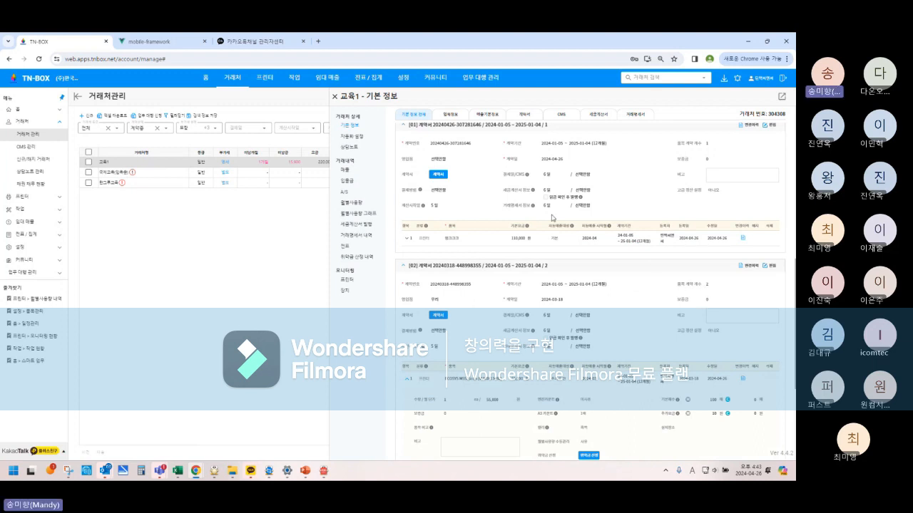
left_click_drag(547, 228, 575, 229)
- Put contract 01 into editing and change its item's automatic sales target (자동매출대상) to 생성안함
left_click(769, 126)
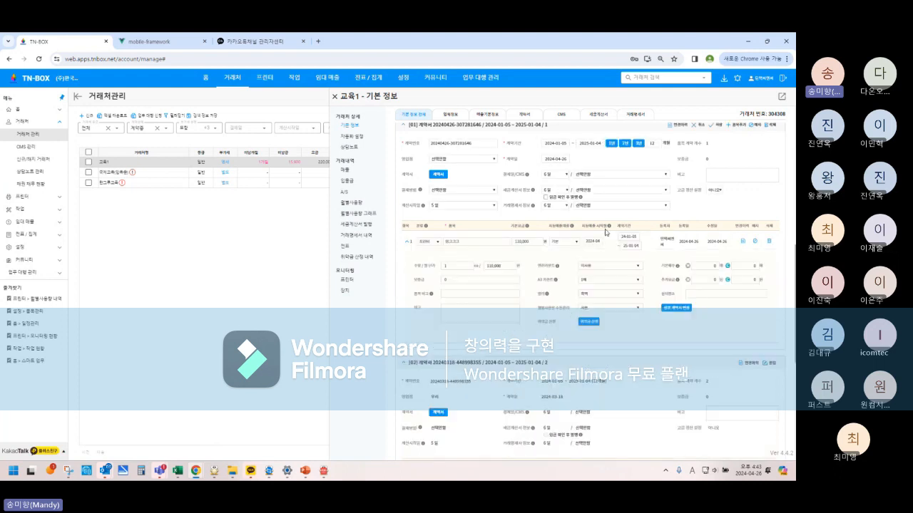
left_click(564, 243)
left_click(563, 248)
- Start a transaction statement (거래명세서) entry for 교육1, switch its 미사용 setting to 사용 and view the accompanying options
left_click(563, 118)
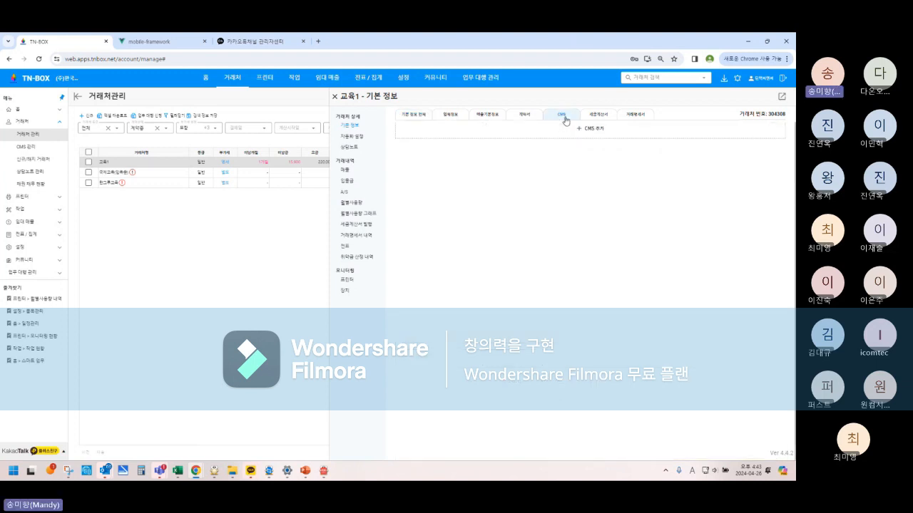
left_click(598, 116)
left_click(633, 116)
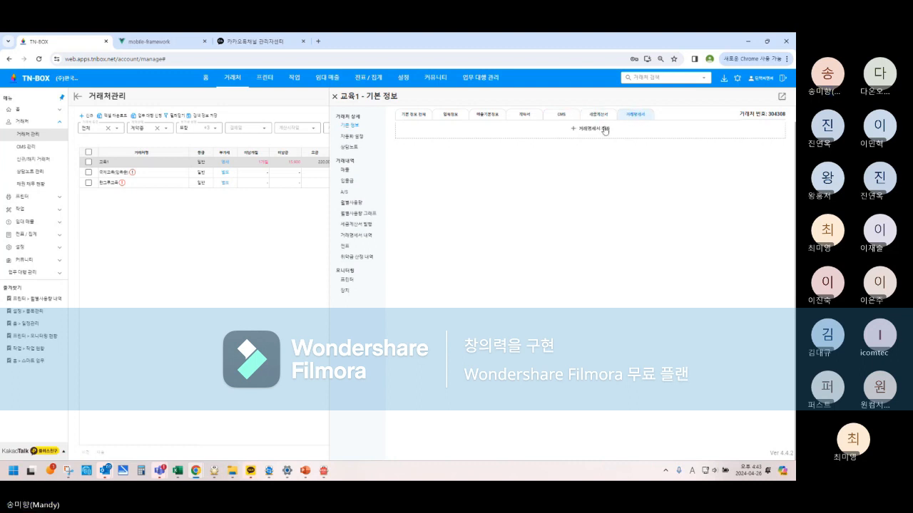
left_click(603, 130)
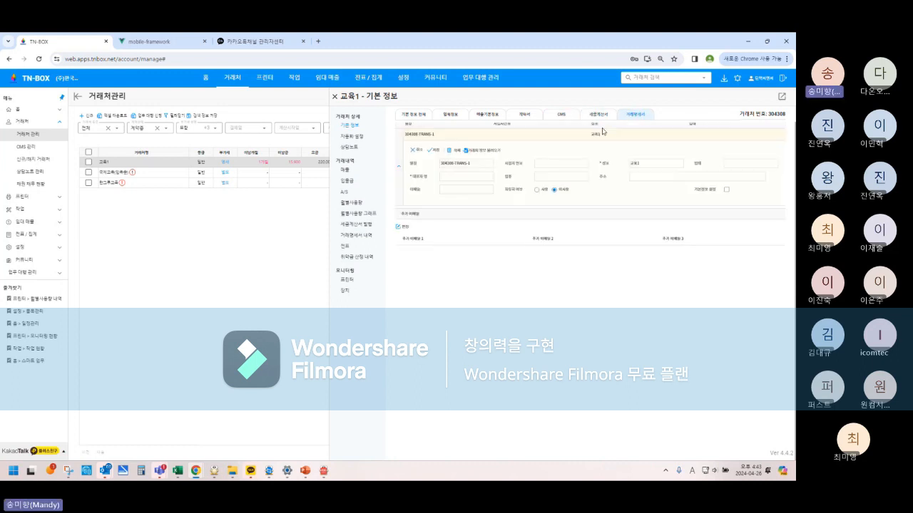
left_click(537, 191)
left_click(654, 189)
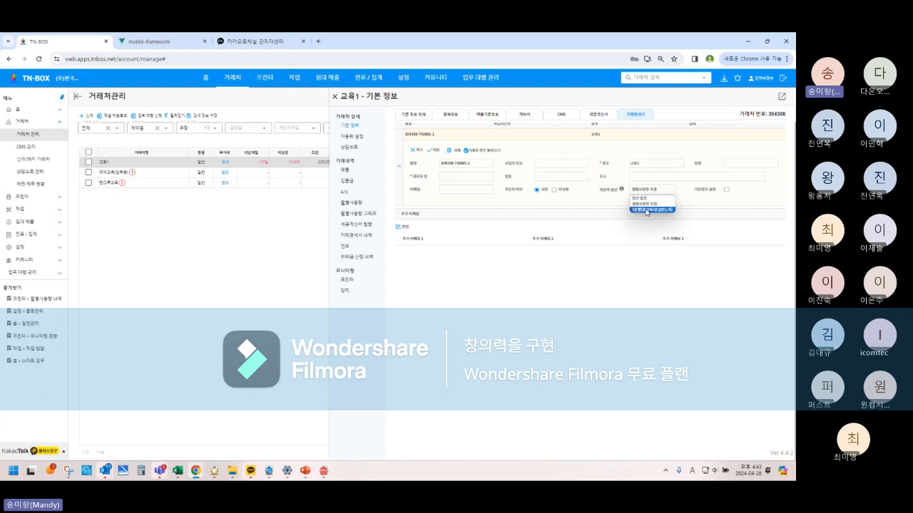
- Go back through 교육1's contract, sales and company information to the full basic information view
left_click(524, 114)
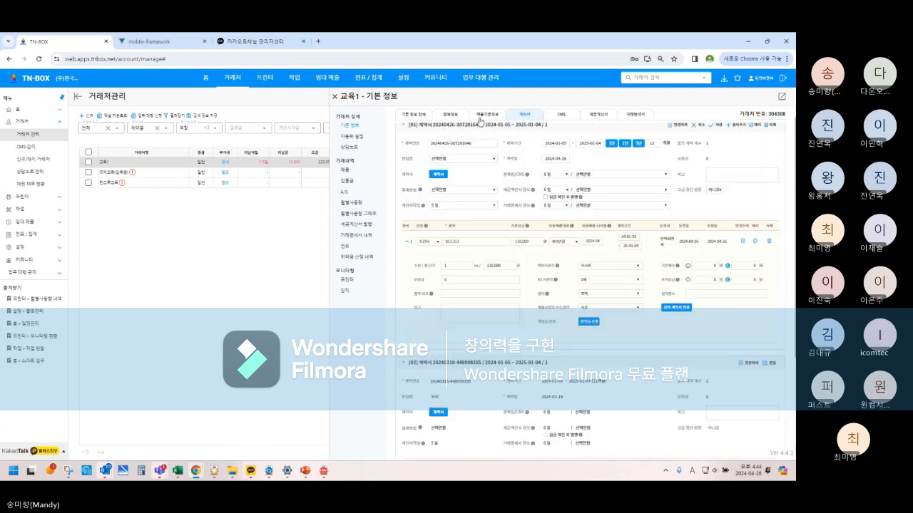
left_click(481, 117)
left_click(441, 118)
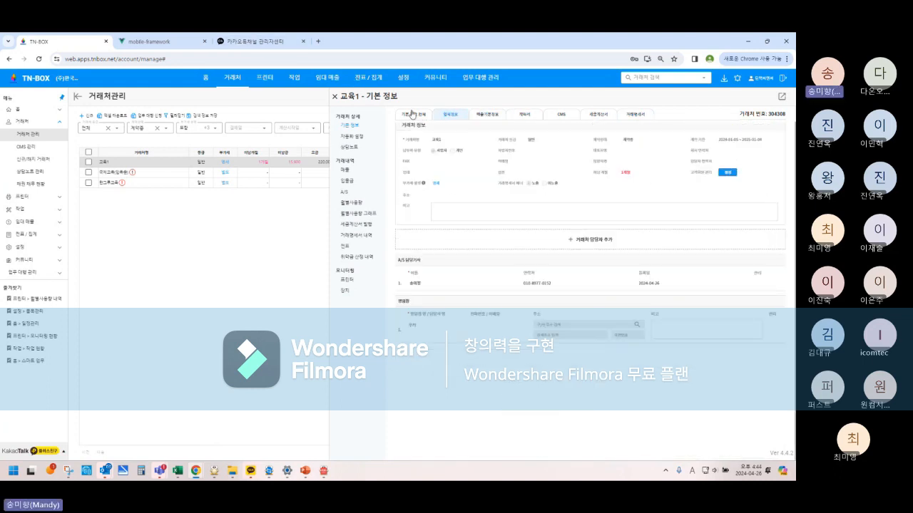
left_click(412, 114)
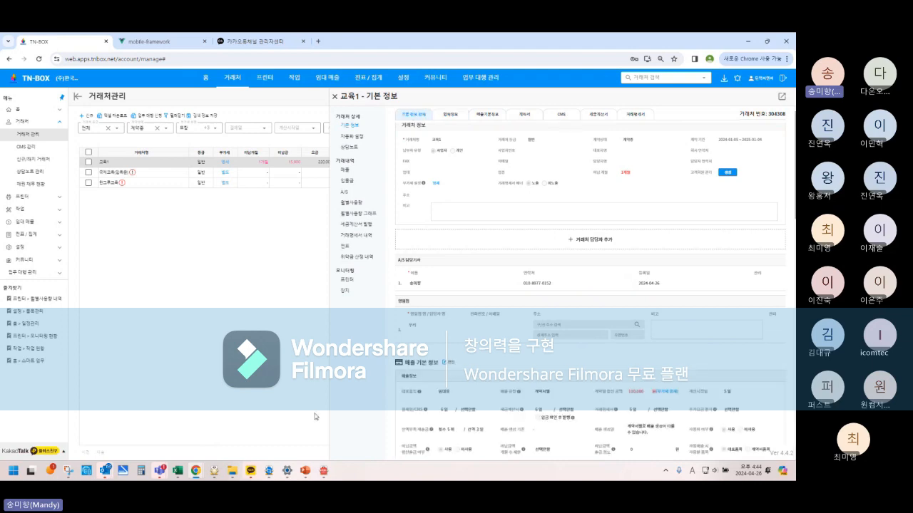
- Switch to 교육자료.pdf and review the pages from company information through contracts to advanced settlement (고급정산)
left_click(324, 473)
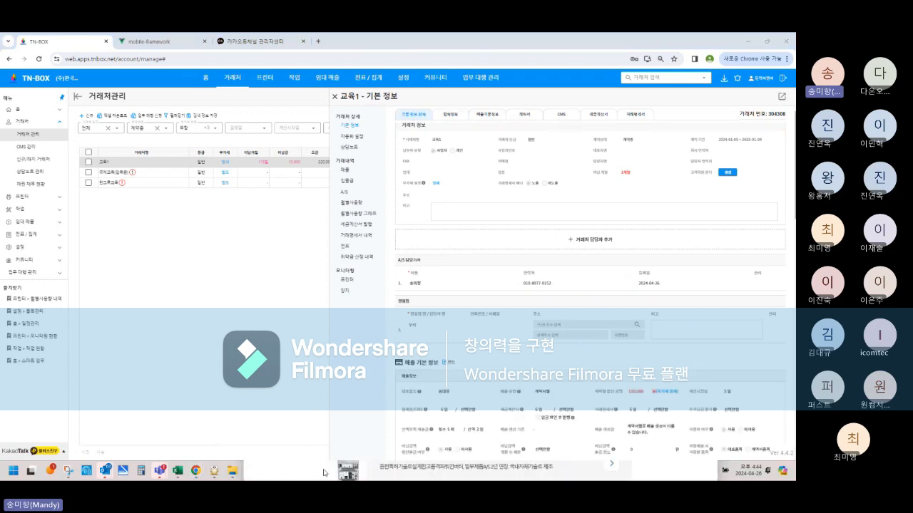
scroll(587, 312, "down", 6)
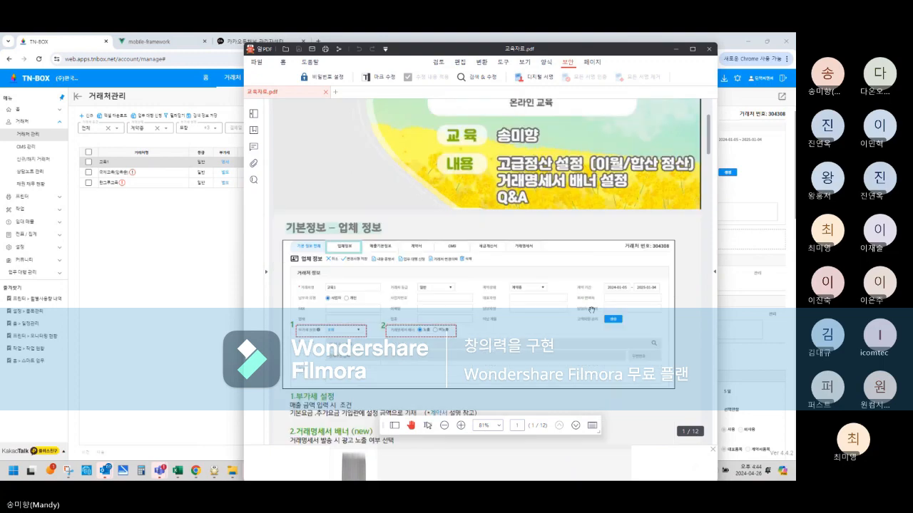
scroll(588, 312, "down", 15)
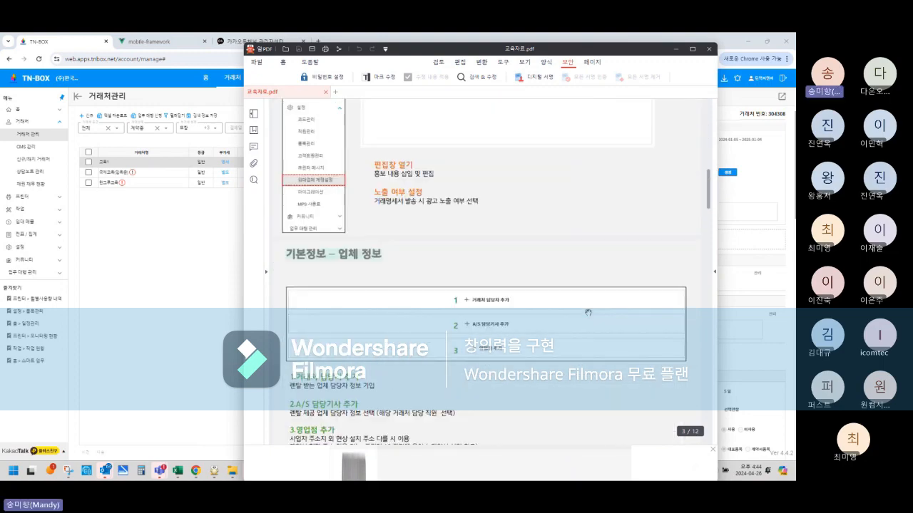
scroll(588, 312, "down", 8)
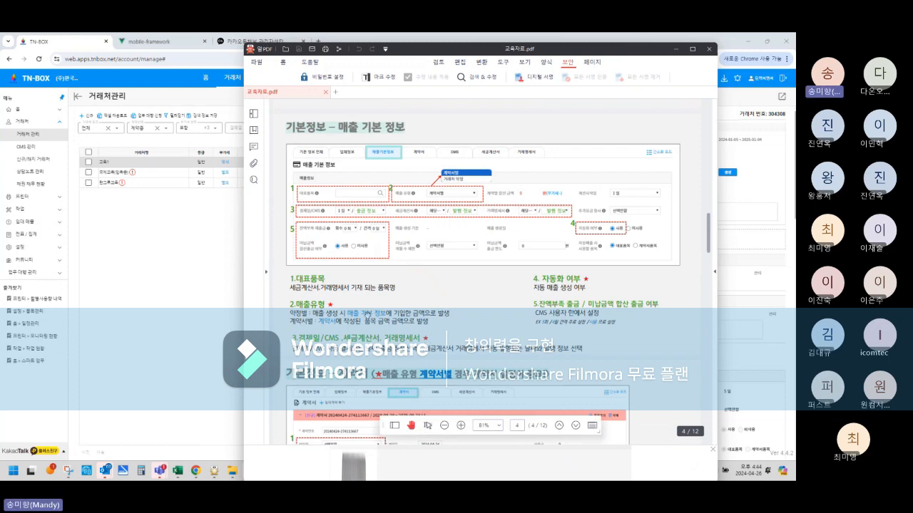
scroll(367, 332, "down", 5)
scroll(373, 335, "down", 5)
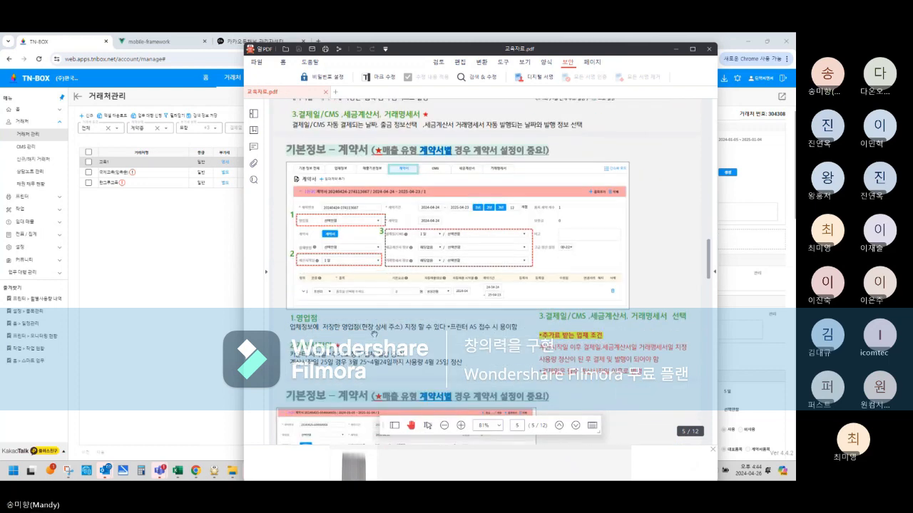
scroll(377, 333, "down", 3)
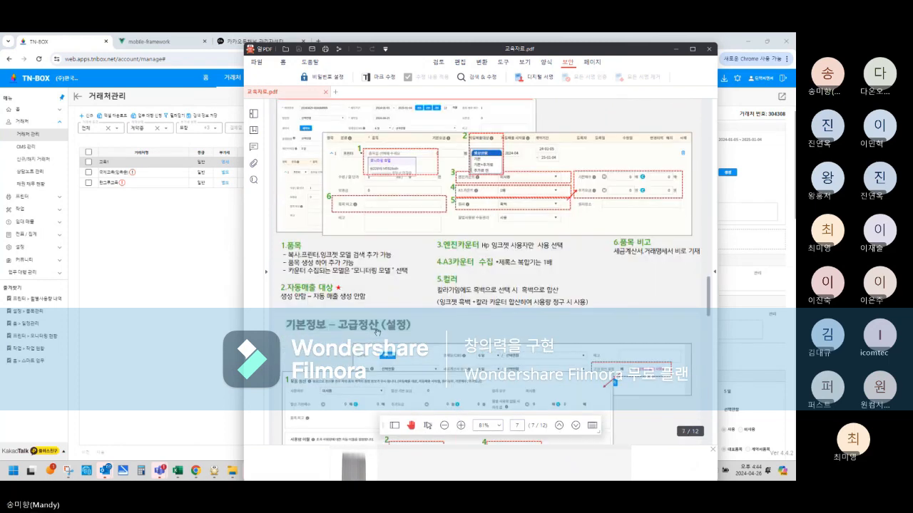
scroll(377, 333, "down", 3)
- Leave the PDF and bring up the Teams meeting chat to check for new questions
left_click(167, 387)
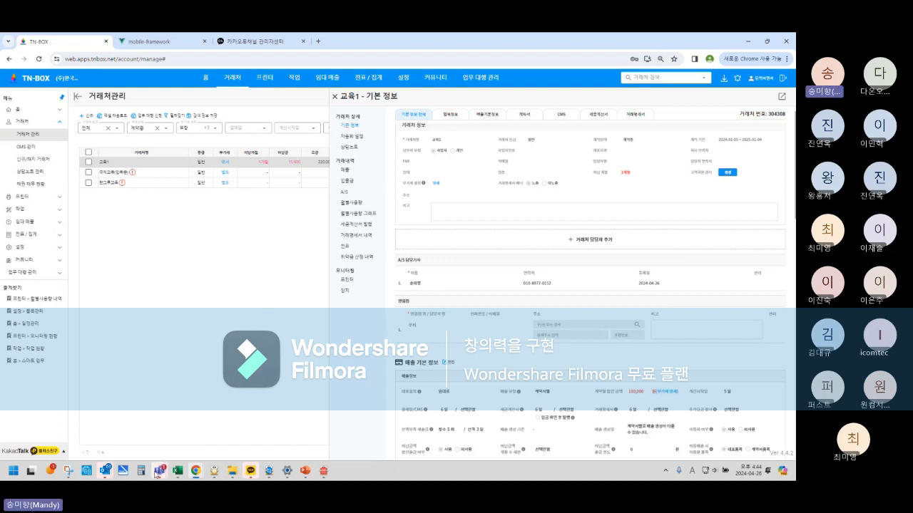
mouse_move(158, 474)
left_click(220, 368)
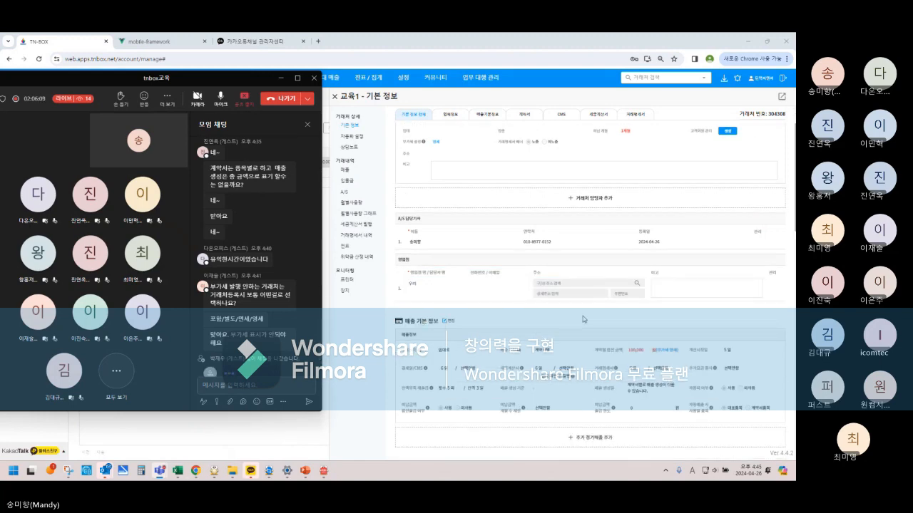
- Edit 교육1's company information, enter an address for the 우리 branch (영업점) through the address search, and save the changes
scroll(583, 319, "up", 2)
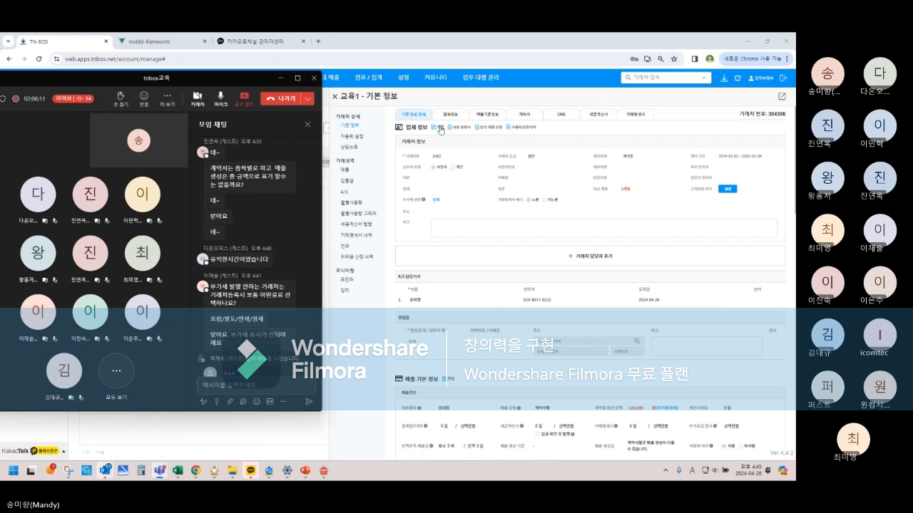
left_click(441, 129)
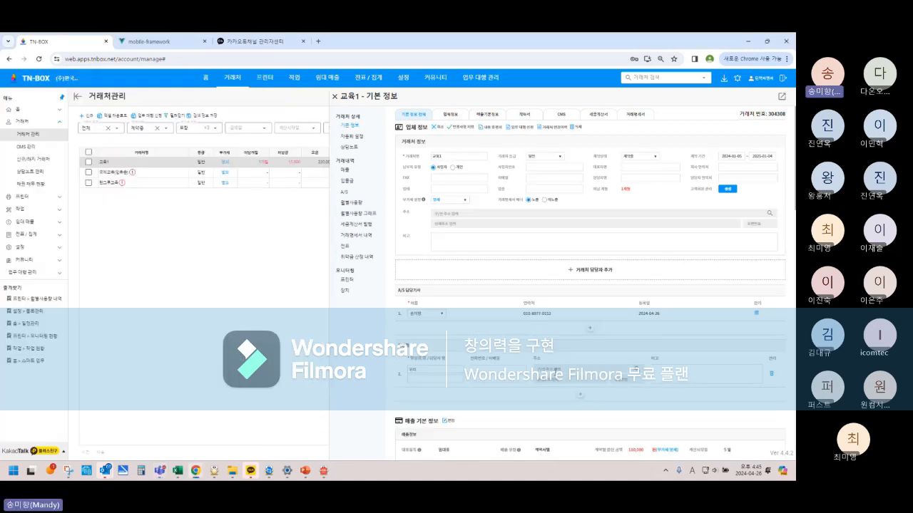
left_click(572, 371)
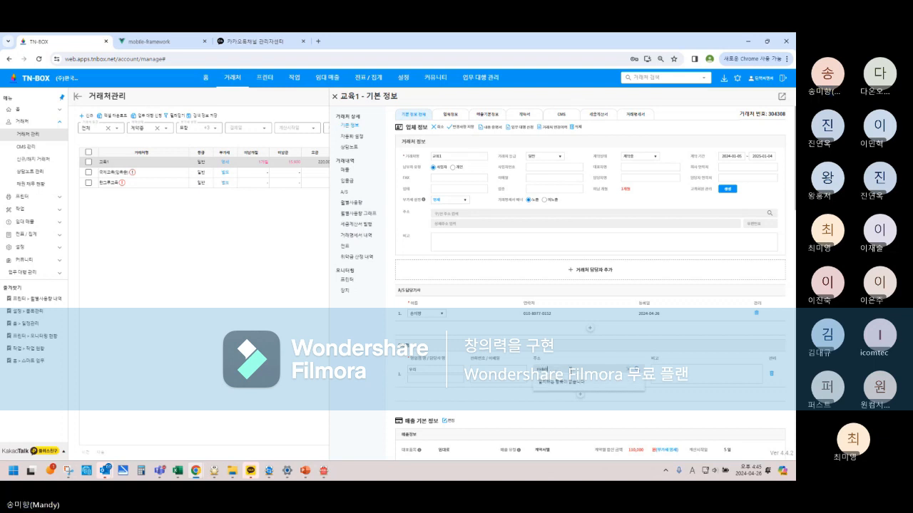
key("Hangul")
type("ㅅㅓ")
left_click(576, 389)
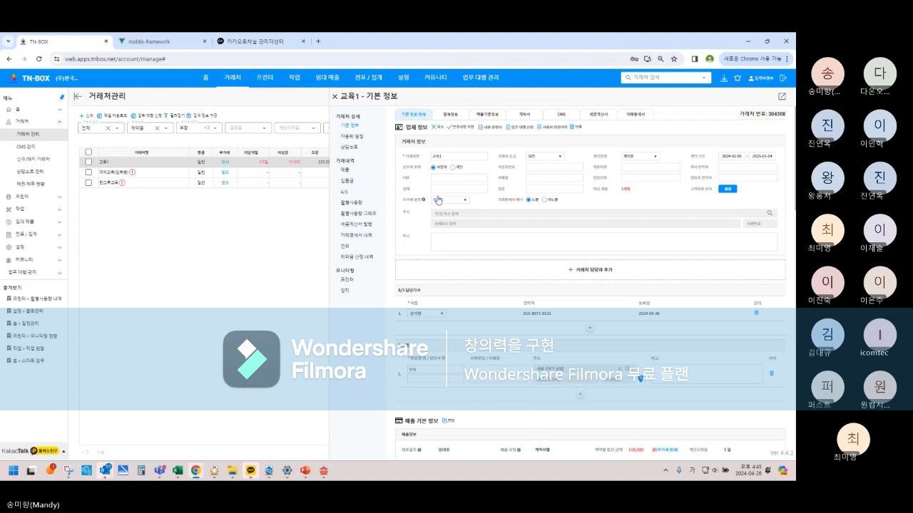
left_click(467, 127)
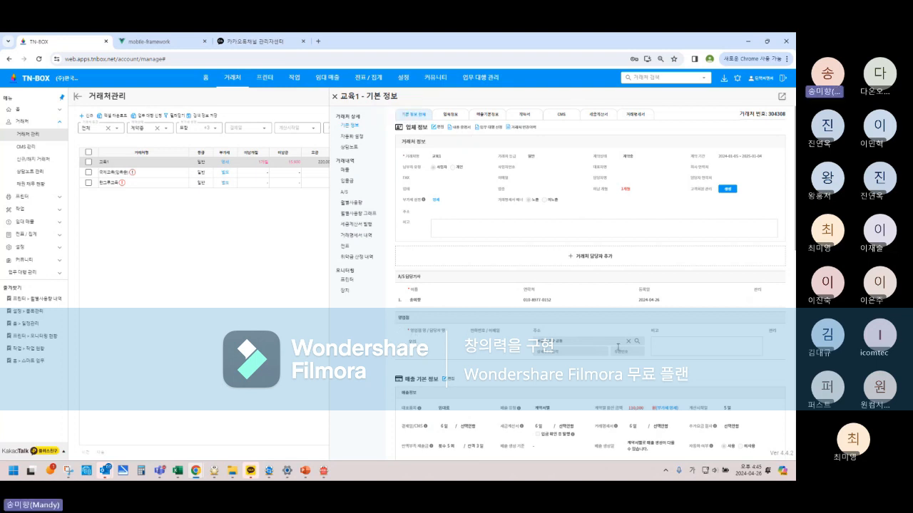
- Assign the 우리 branch (영업점) to contract 01 and save the contract
scroll(555, 344, "down", 3)
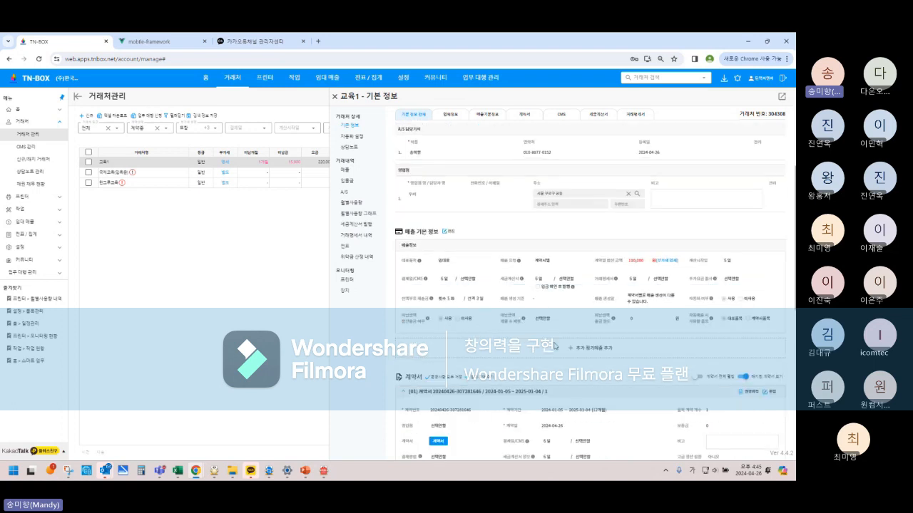
scroll(555, 346, "down", 2)
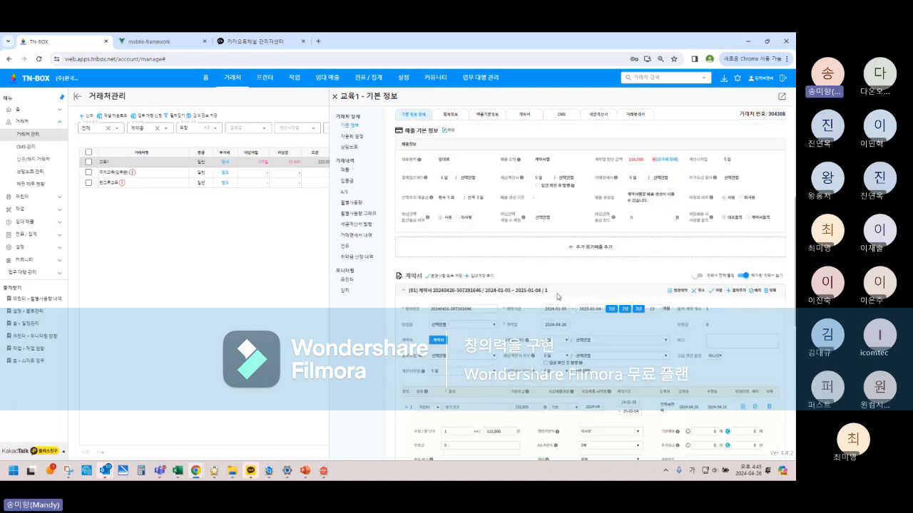
left_click(460, 326)
left_click(457, 341)
left_click(716, 291)
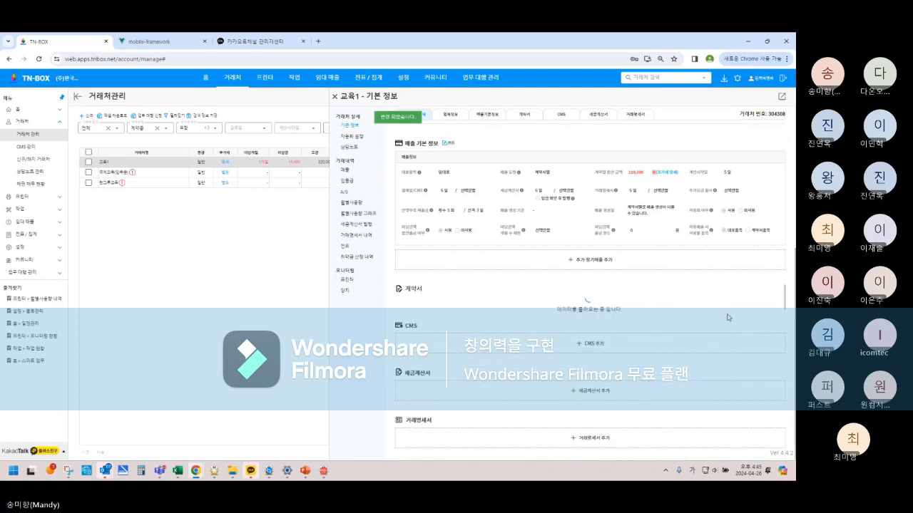
- Open a new A/S registration (A/S 접수) from the quick work page (빠른작업)
left_click(37, 114)
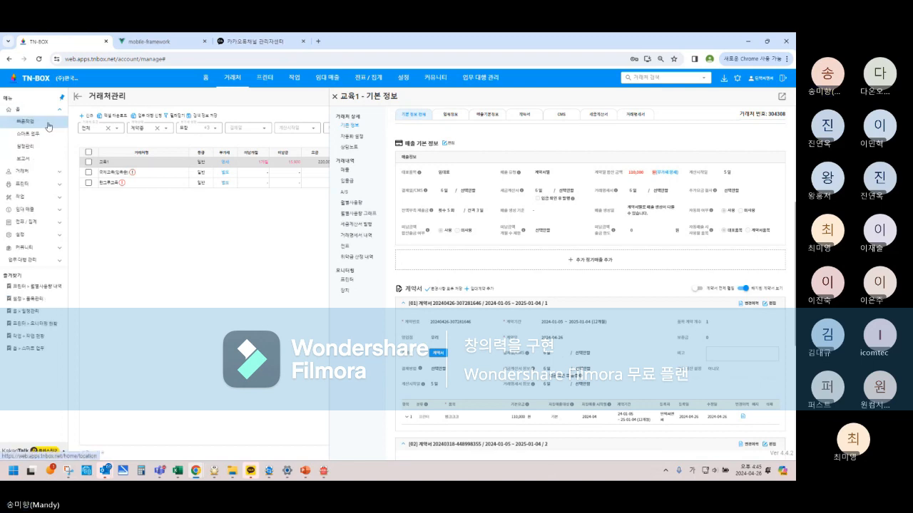
left_click(46, 124)
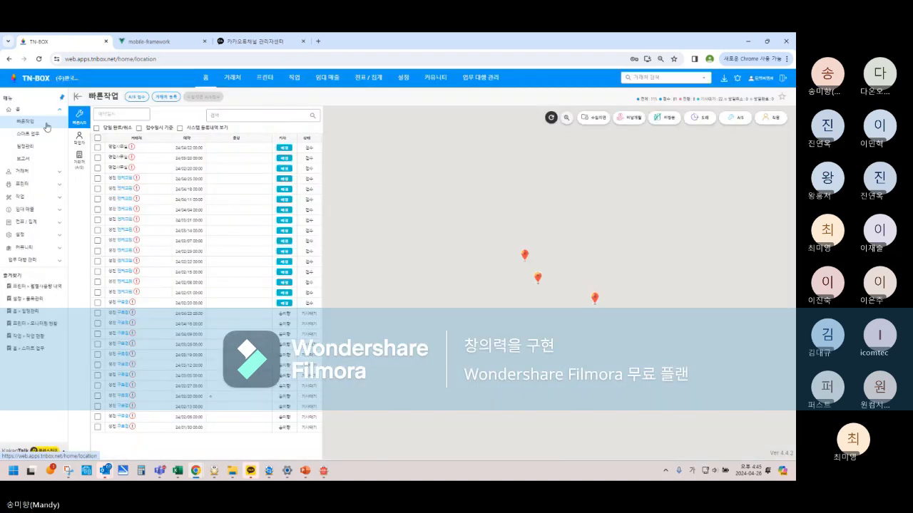
left_click(136, 96)
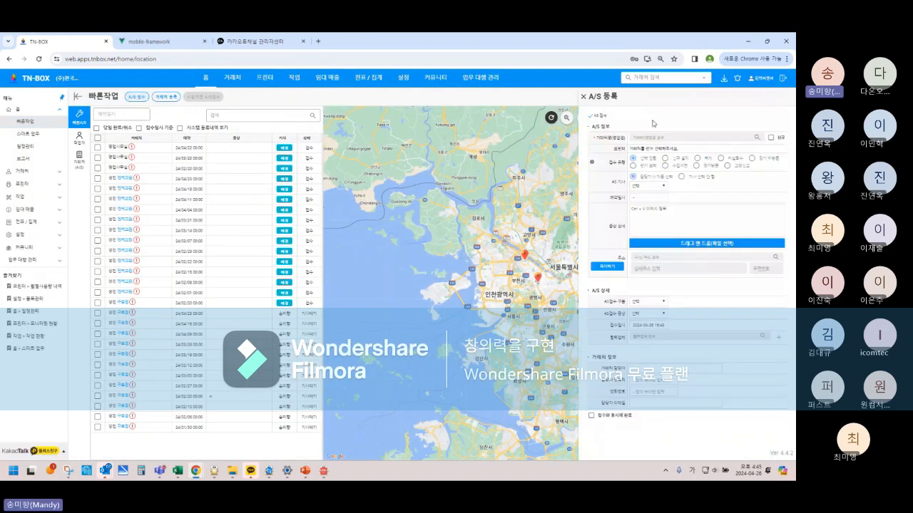
- Select 교육1's 우리 branch as the A/S customer and the first ECOSYS contract printer as the device
left_click(664, 136)
type("고객")
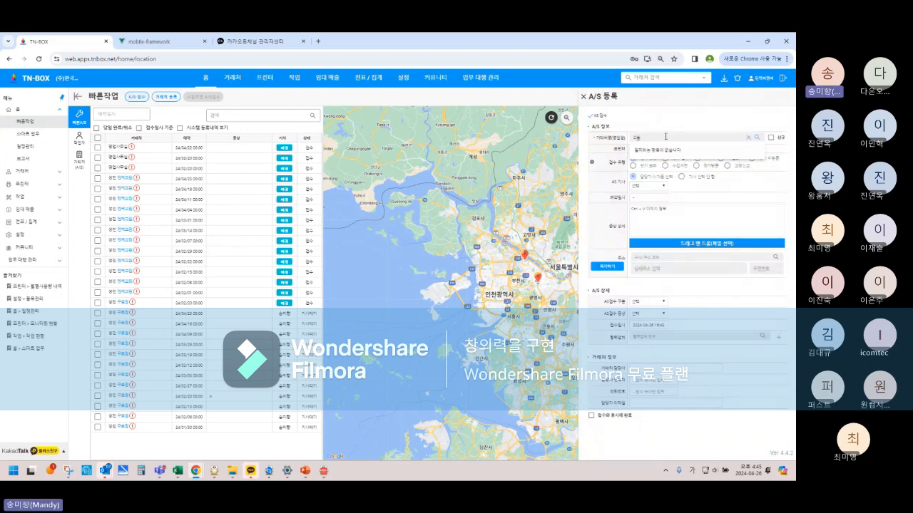
key("Return")
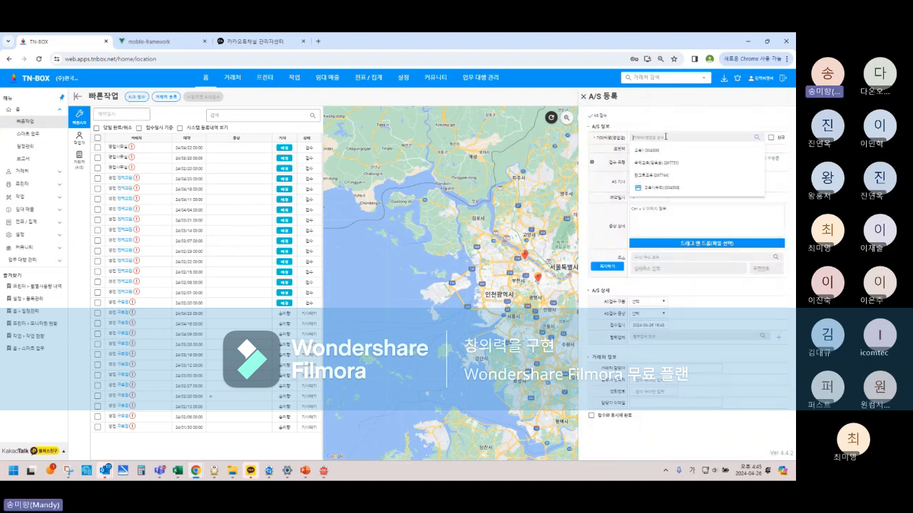
left_click(662, 191)
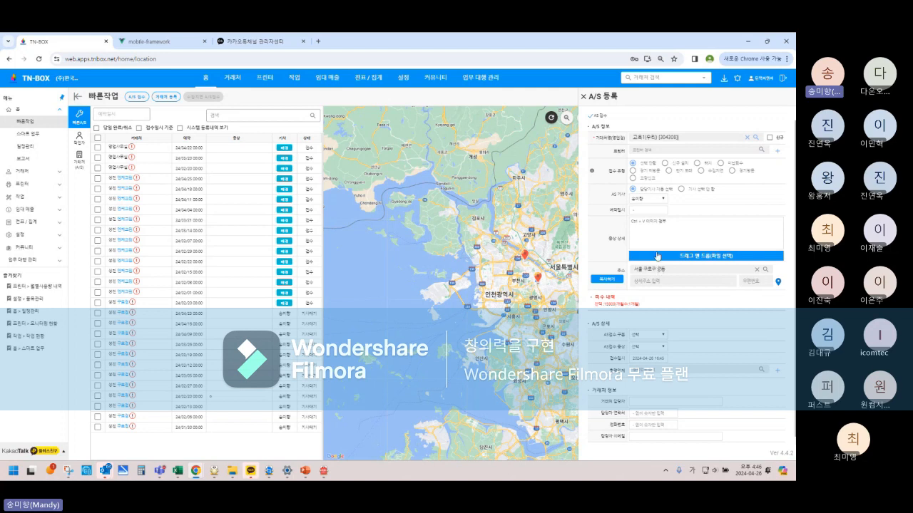
left_click(664, 148)
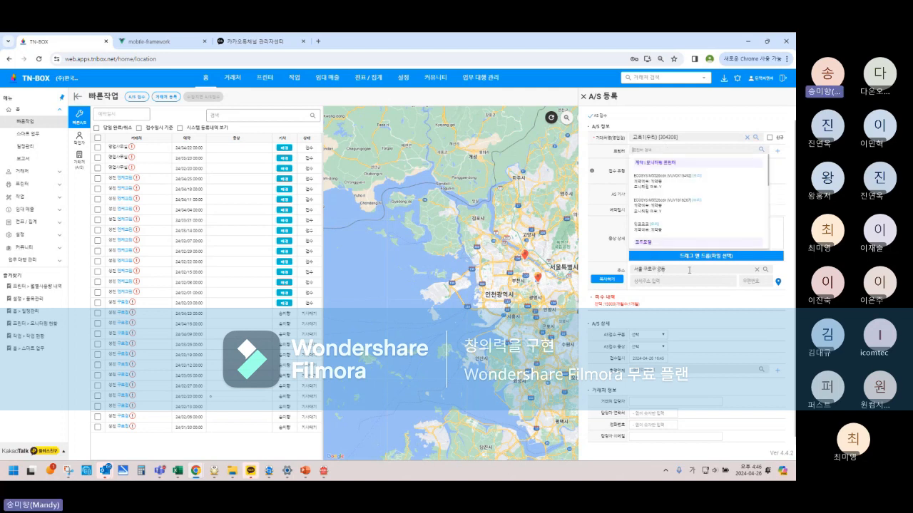
left_click(660, 191)
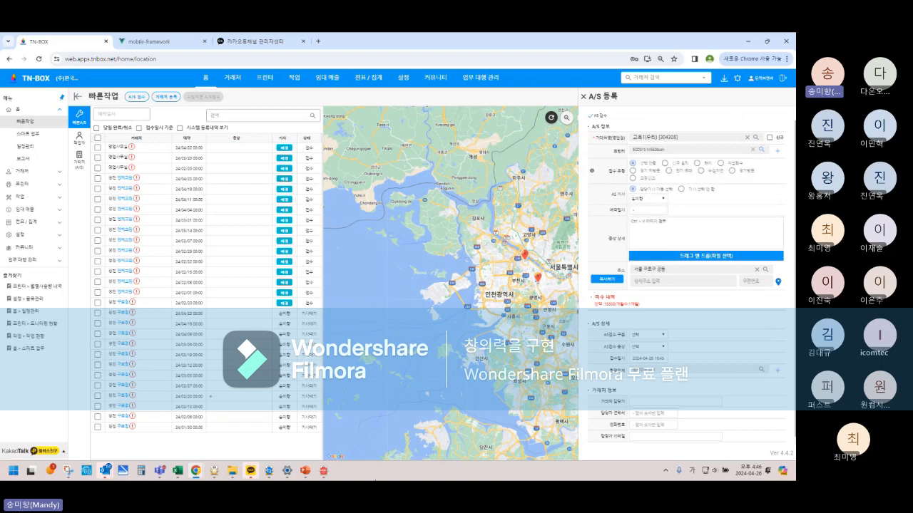
- Switch to the Teams meeting window and check the chat for further questions
mouse_move(311, 474)
mouse_move(160, 471)
left_click(214, 375)
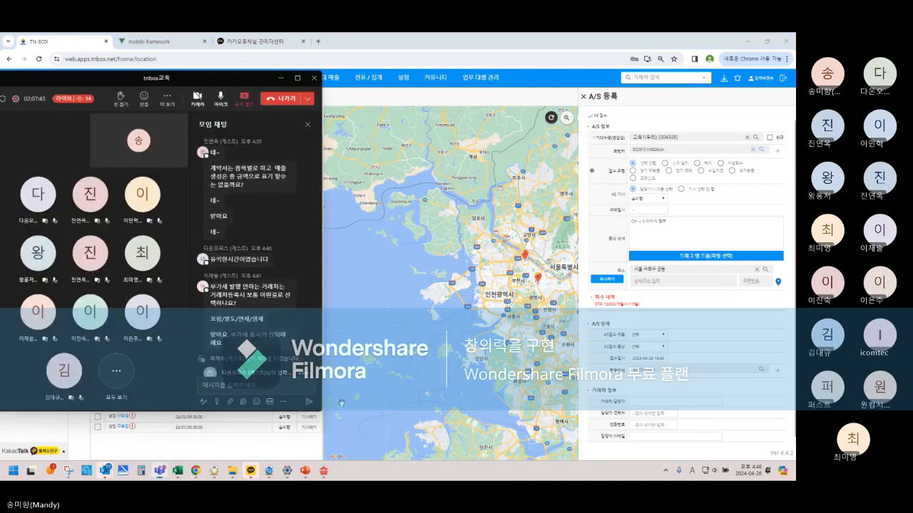